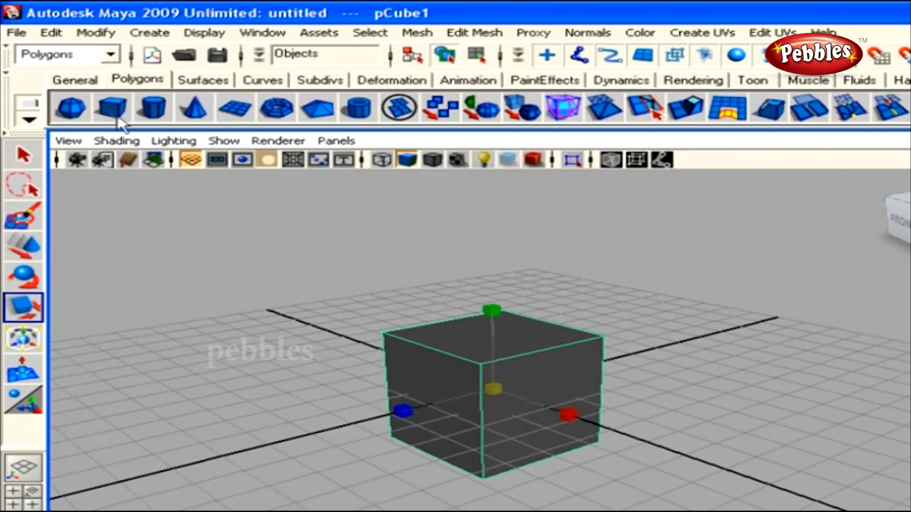
Add a polygon sphere on the cube's front face, shrink it and raise it near the upper corner as an eye
{"action": "key", "text": "w"}
{"action": "left_click_drag", "start_coordinate": [545, 407], "coordinate": [619, 432]}
{"action": "left_click", "coordinate": [482, 429]}
{"action": "left_click_drag", "start_coordinate": [482, 430], "coordinate": [514, 421]}
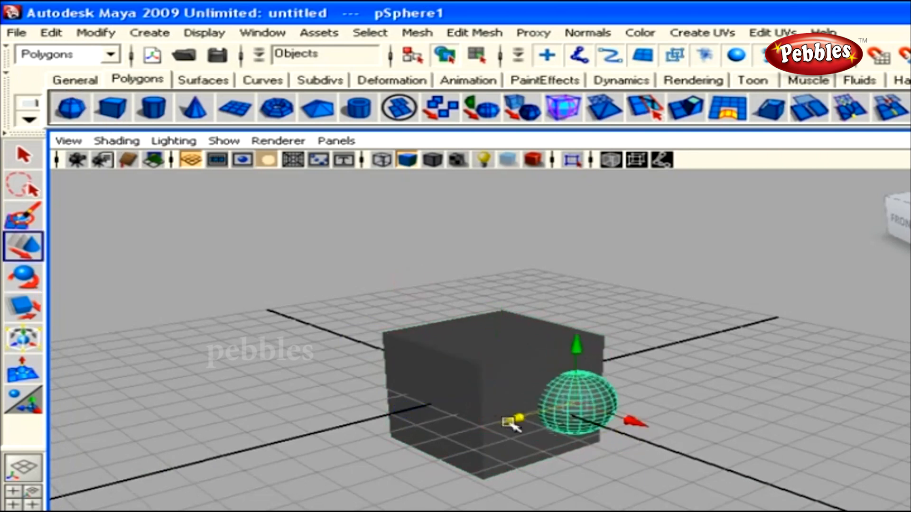
{"action": "key", "text": "r"}
{"action": "left_click_drag", "start_coordinate": [574, 403], "coordinate": [543, 391]}
{"action": "key", "text": "w"}
{"action": "left_click_drag", "start_coordinate": [577, 349], "coordinate": [577, 316]}
Duplicate the eye sphere beside the first one, and duplicate it again lower on the face for the mouth
{"action": "key", "text": "ctrl+d"}
{"action": "left_click_drag", "start_coordinate": [516, 385], "coordinate": [453, 402]}
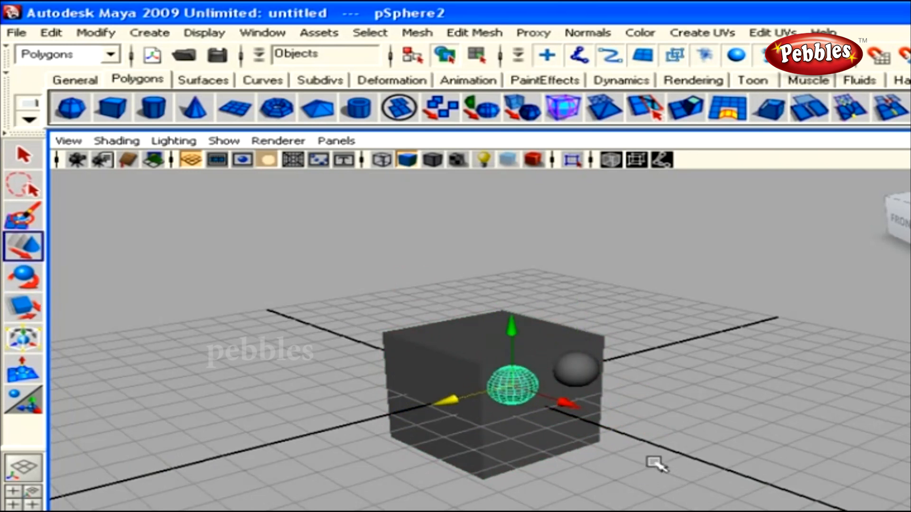
{"action": "key", "text": "ctrl+d"}
{"action": "left_click_drag", "start_coordinate": [522, 330], "coordinate": [526, 384]}
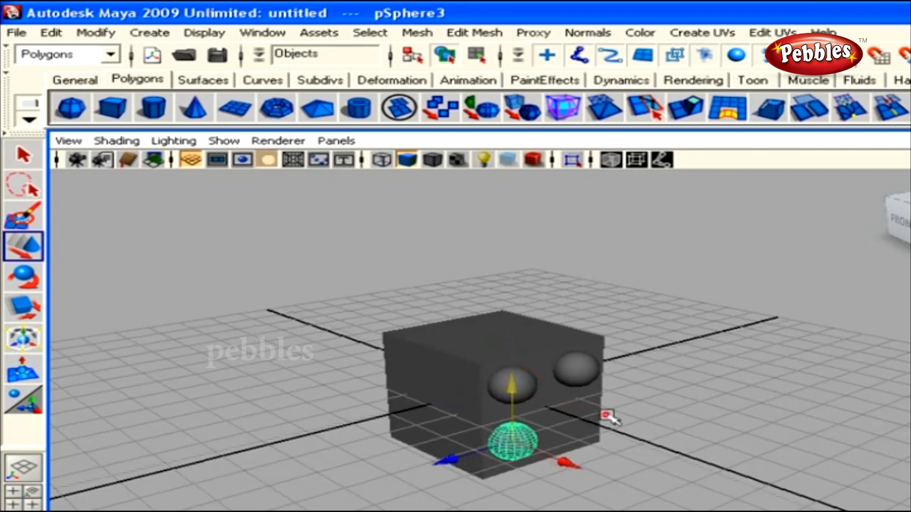
Flatten the lower sphere vertically, stretch it across the cube's front face and adjust its position to form a wide mouth
{"action": "left_click_drag", "start_coordinate": [604, 415], "coordinate": [525, 401], "text": "alt"}
{"action": "left_click", "coordinate": [404, 430]}
{"action": "left_click_drag", "start_coordinate": [560, 474], "coordinate": [526, 479], "text": "alt"}
{"action": "key", "text": "r"}
{"action": "left_click_drag", "start_coordinate": [492, 345], "coordinate": [491, 391]}
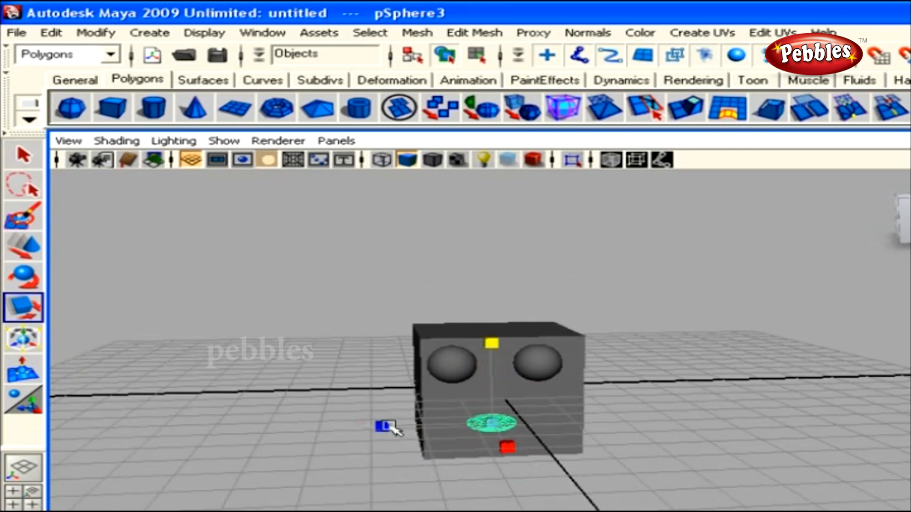
{"action": "left_click_drag", "start_coordinate": [383, 426], "coordinate": [210, 433]}
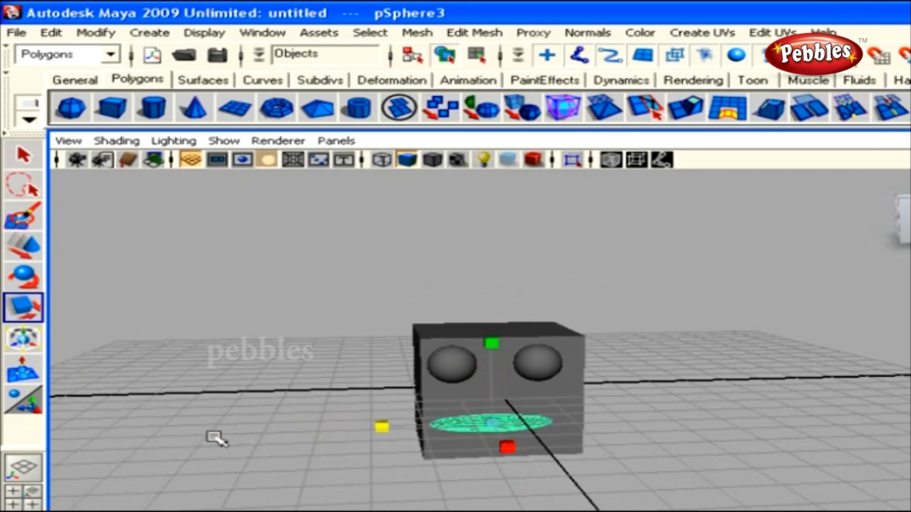
{"action": "key", "text": "w"}
{"action": "left_click_drag", "start_coordinate": [418, 425], "coordinate": [431, 427]}
Deselect the mouth and examine the cube face with its eyes and mouth from an angled close view
{"action": "left_click", "coordinate": [814, 491]}
{"action": "left_click_drag", "start_coordinate": [814, 491], "coordinate": [646, 451], "text": "alt"}
{"action": "left_click", "coordinate": [532, 362]}
{"action": "left_click", "coordinate": [478, 358]}
{"action": "left_click", "coordinate": [746, 459]}
{"action": "left_click_drag", "start_coordinate": [746, 460], "coordinate": [625, 504], "text": "alt"}
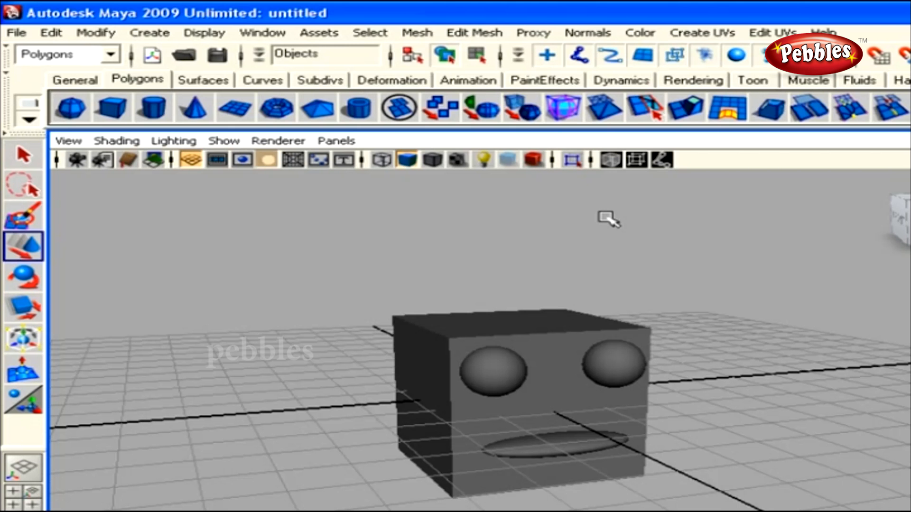
Look through the polygon primitive types available for creation
{"action": "left_click", "coordinate": [150, 32]}
{"action": "mouse_move", "coordinate": [208, 81]}
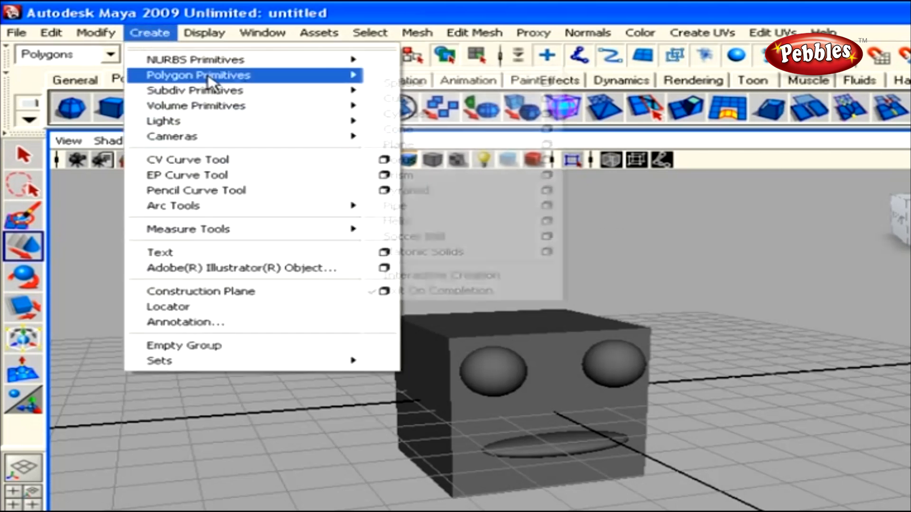
{"action": "left_click", "coordinate": [442, 72]}
{"action": "left_click_drag", "start_coordinate": [499, 84], "coordinate": [567, 92]}
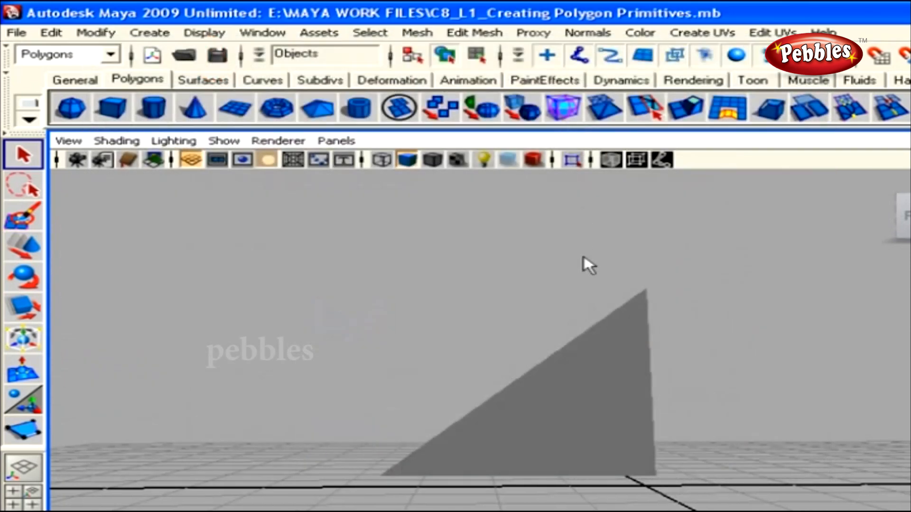
Select the triangular polygon and switch it to vertex mode
{"action": "left_click_drag", "start_coordinate": [585, 255], "coordinate": [716, 376]}
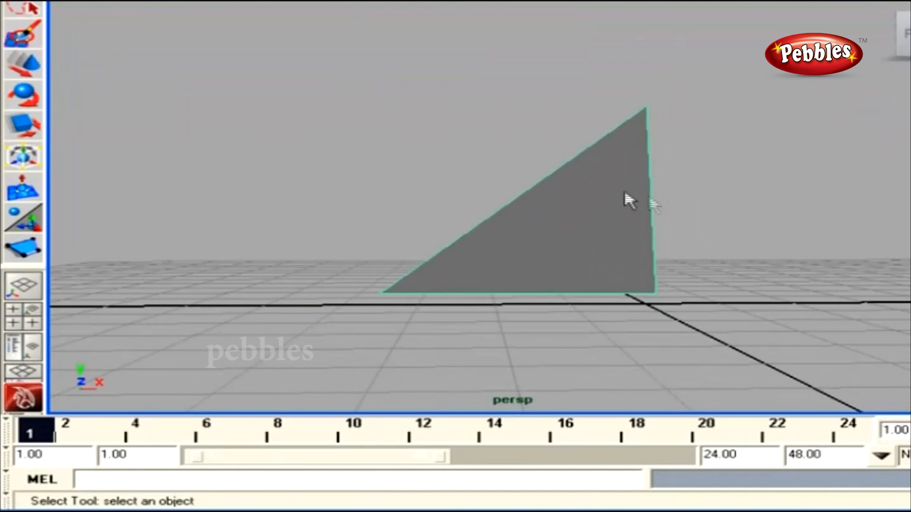
{"action": "right_click", "coordinate": [606, 186]}
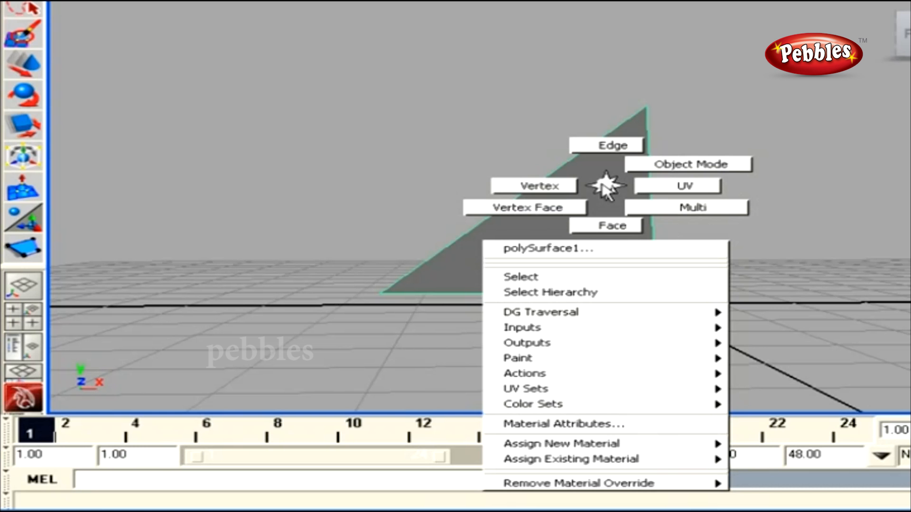
{"action": "right_click_drag", "start_coordinate": [605, 187], "coordinate": [556, 192]}
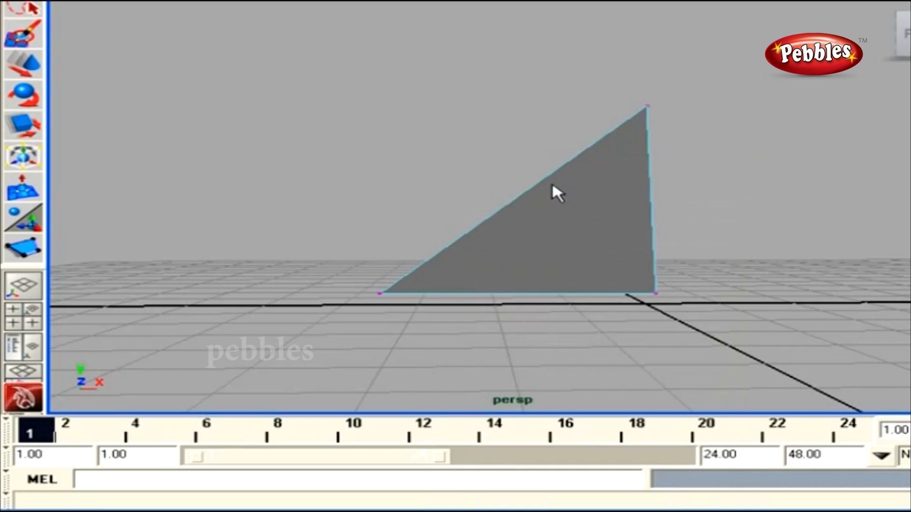
Examine the triangle's corner vertices up close, from the apex to both base corners
{"action": "right_click_drag", "start_coordinate": [676, 181], "coordinate": [702, 184], "text": "alt"}
{"action": "middle_click_drag", "start_coordinate": [702, 183], "coordinate": [648, 269], "text": "alt"}
{"action": "right_click_drag", "start_coordinate": [649, 269], "coordinate": [779, 265], "text": "alt"}
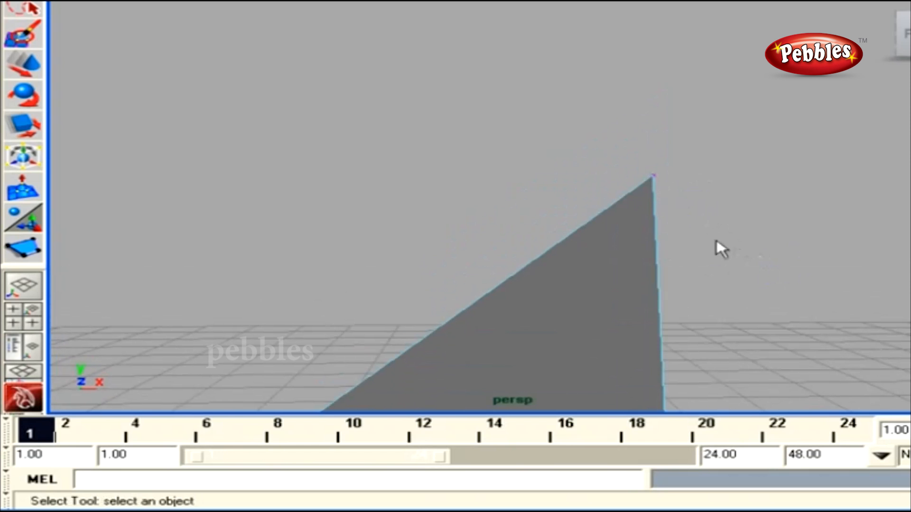
{"action": "right_click_drag", "start_coordinate": [755, 259], "coordinate": [734, 255], "text": "alt"}
{"action": "middle_click_drag", "start_coordinate": [734, 256], "coordinate": [730, 185], "text": "alt"}
{"action": "right_click_drag", "start_coordinate": [776, 244], "coordinate": [728, 266], "text": "alt"}
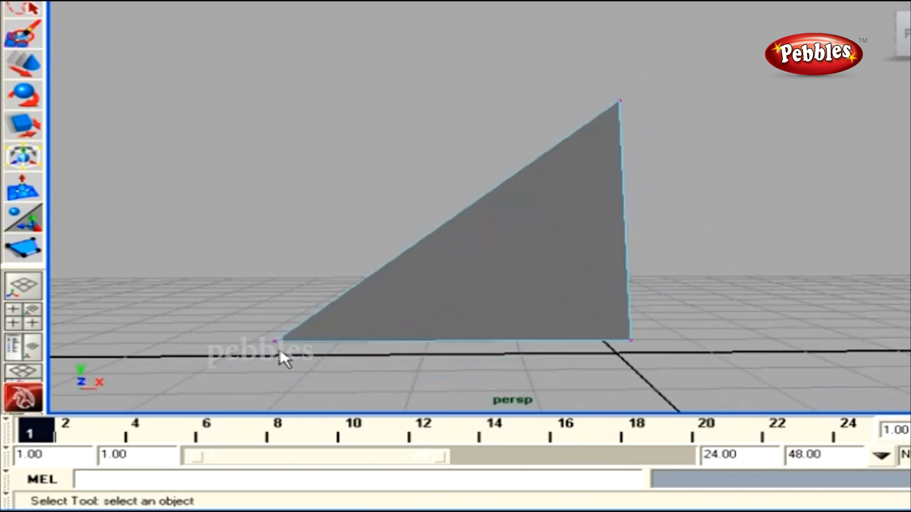
{"action": "middle_click_drag", "start_coordinate": [661, 341], "coordinate": [663, 339], "text": "alt"}
{"action": "right_click_drag", "start_coordinate": [663, 340], "coordinate": [669, 340], "text": "alt"}
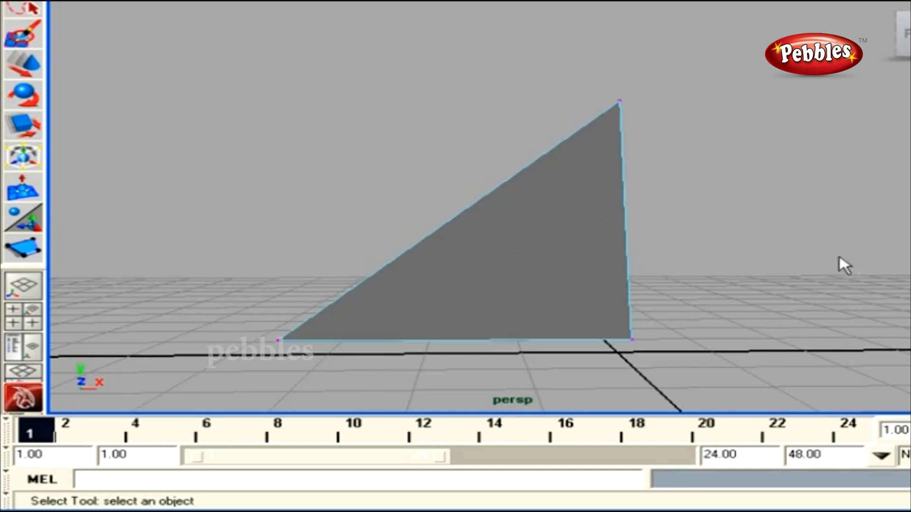
Switch the four-sided polygon and the pentagon to vertex mode to show their corner points
{"action": "middle_click_drag", "start_coordinate": [840, 256], "coordinate": [394, 264], "text": "alt"}
{"action": "right_click_drag", "start_coordinate": [823, 309], "coordinate": [593, 285], "text": "alt"}
{"action": "middle_click_drag", "start_coordinate": [740, 273], "coordinate": [386, 283], "text": "alt"}
{"action": "right_click_drag", "start_coordinate": [669, 276], "coordinate": [758, 314], "text": "alt"}
{"action": "middle_click_drag", "start_coordinate": [758, 315], "coordinate": [662, 295], "text": "alt"}
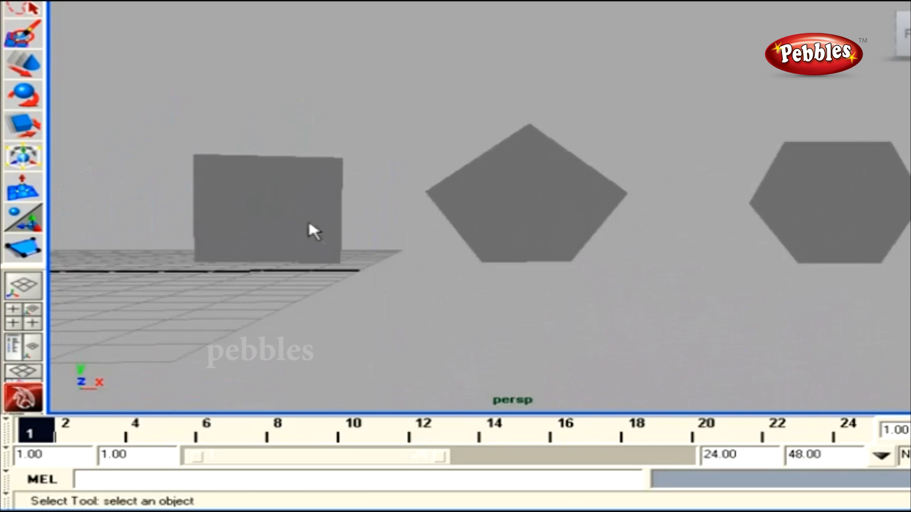
{"action": "right_click_drag", "start_coordinate": [297, 206], "coordinate": [226, 205]}
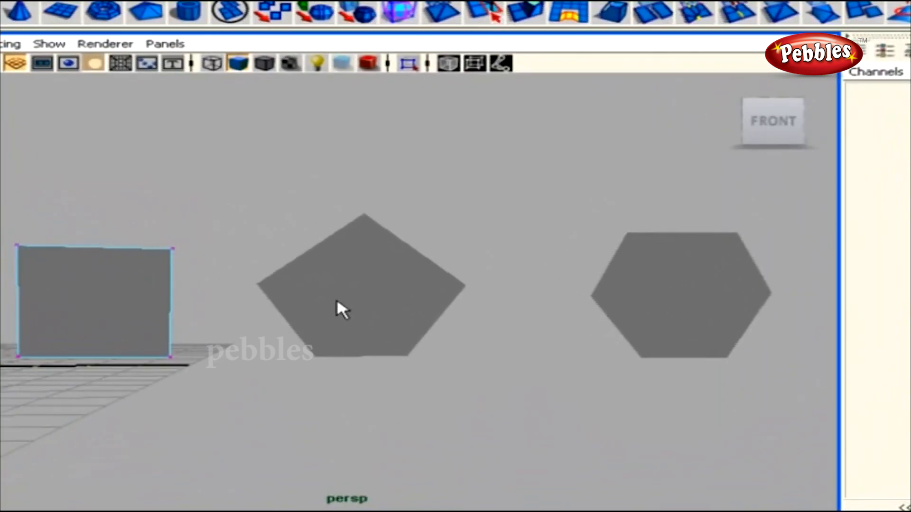
{"action": "right_click_drag", "start_coordinate": [340, 295], "coordinate": [251, 301]}
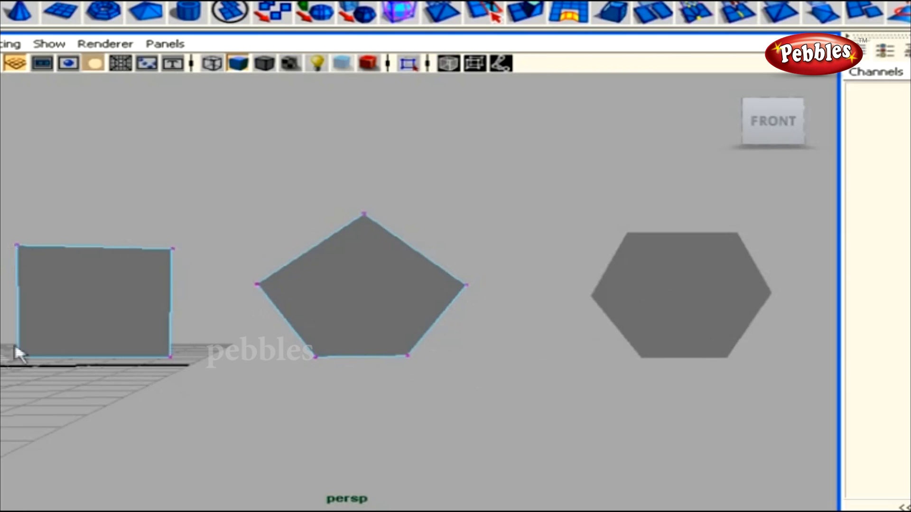
Switch the sphere in front of the triangle to vertex mode and examine its mesh from several sides
{"action": "right_click_drag", "start_coordinate": [124, 286], "coordinate": [352, 352], "text": "alt"}
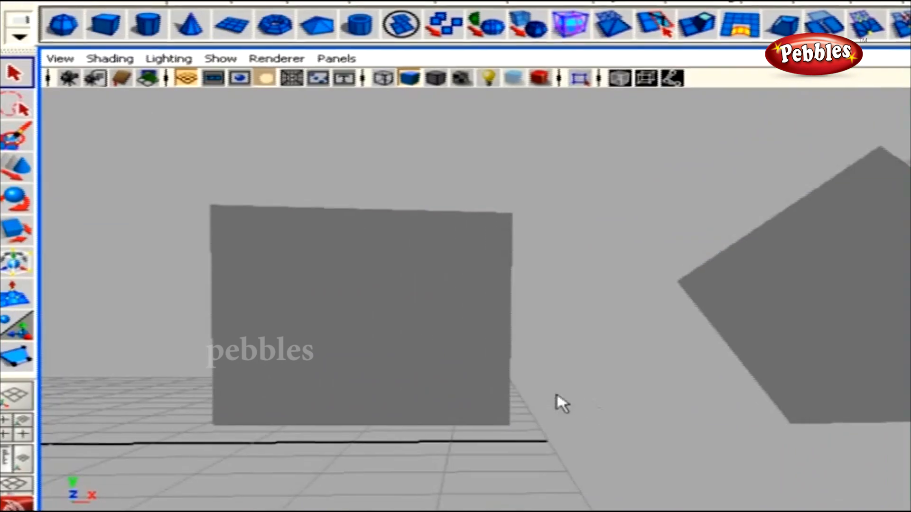
{"action": "right_click_drag", "start_coordinate": [557, 393], "coordinate": [341, 362], "text": "alt"}
{"action": "middle_click_drag", "start_coordinate": [342, 362], "coordinate": [465, 368], "text": "alt"}
{"action": "right_click_drag", "start_coordinate": [465, 368], "coordinate": [546, 369], "text": "alt"}
{"action": "middle_click_drag", "start_coordinate": [545, 369], "coordinate": [681, 348], "text": "alt"}
{"action": "right_click_drag", "start_coordinate": [263, 315], "coordinate": [192, 319]}
{"action": "middle_click_drag", "start_coordinate": [381, 363], "coordinate": [517, 373], "text": "alt"}
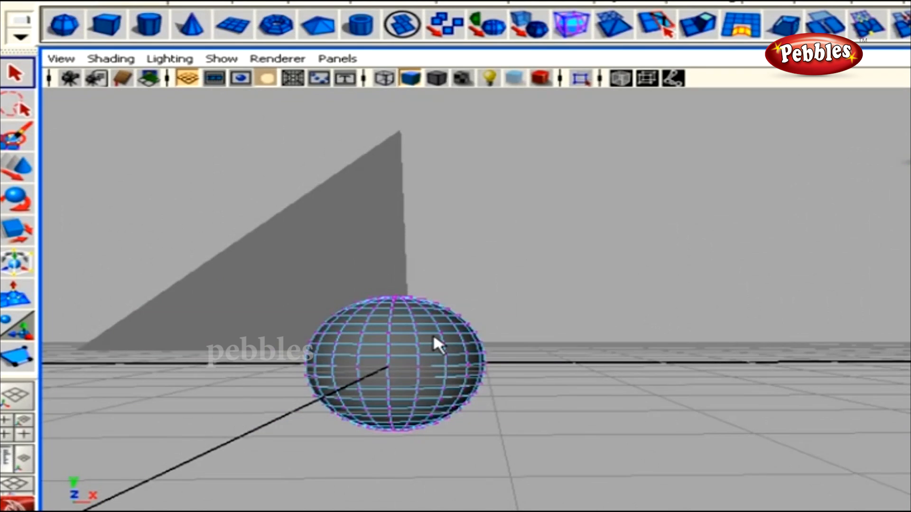
{"action": "left_click_drag", "start_coordinate": [433, 333], "coordinate": [449, 382], "text": "alt"}
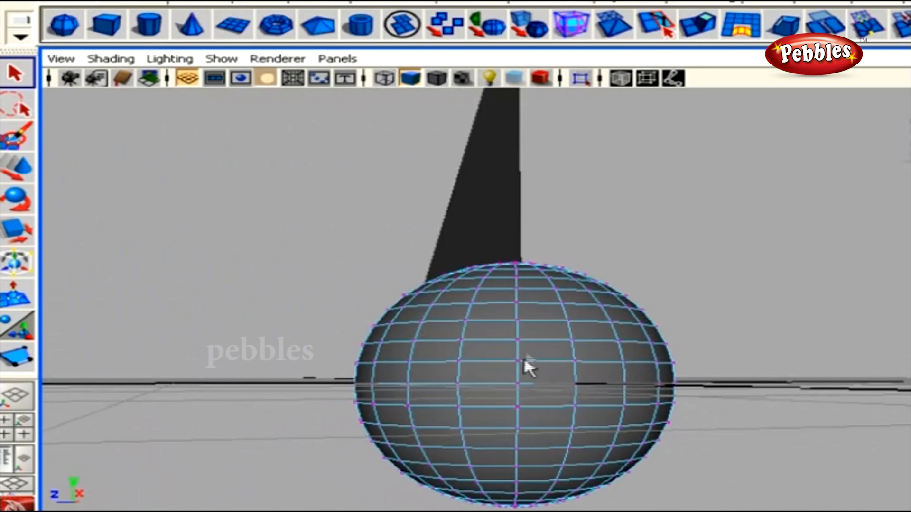
{"action": "left_click_drag", "start_coordinate": [541, 336], "coordinate": [593, 373], "text": "alt"}
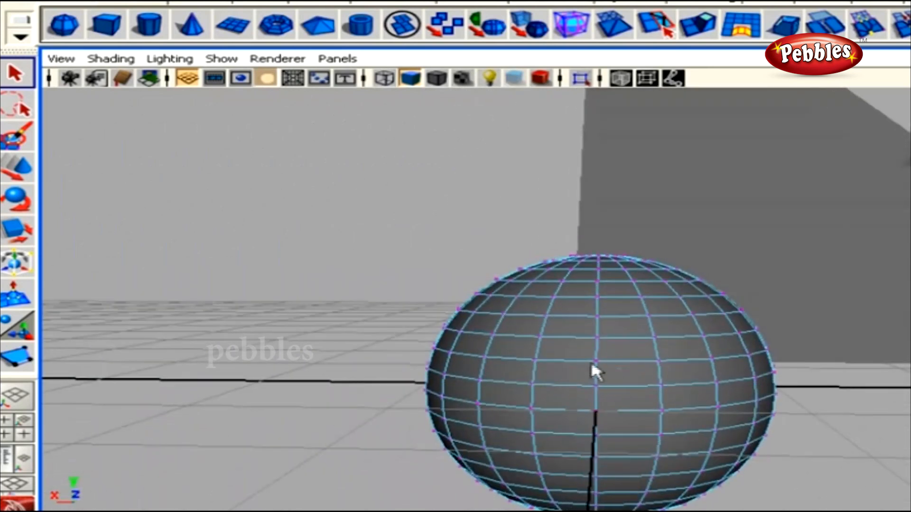
{"action": "left_click_drag", "start_coordinate": [678, 391], "coordinate": [632, 375], "text": "alt"}
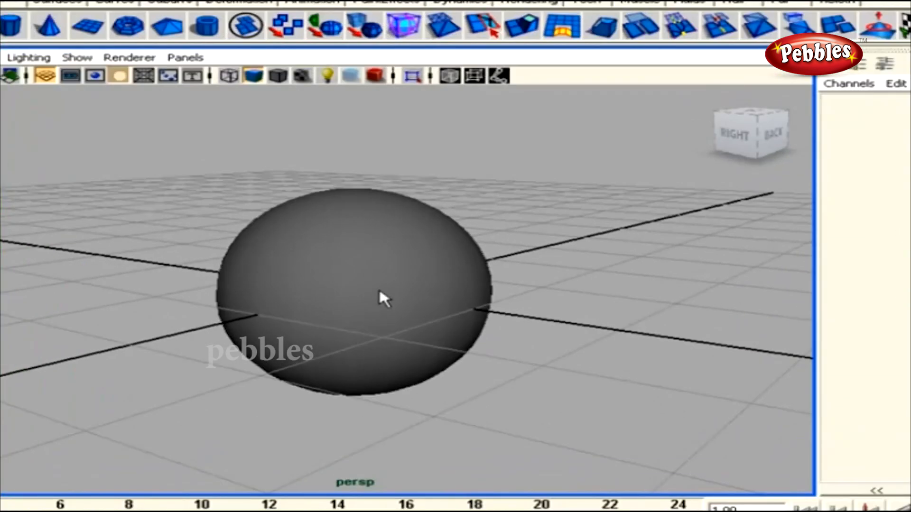
Select the whole polygon sphere and switch it to vertex mode
{"action": "left_click_drag", "start_coordinate": [284, 241], "coordinate": [534, 349]}
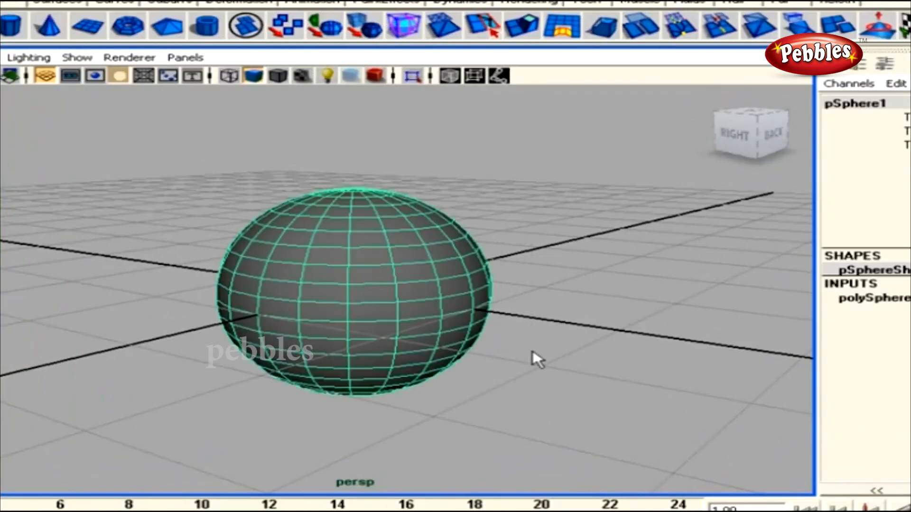
{"action": "mouse_move", "coordinate": [386, 290]}
{"action": "right_mouse_down"}
{"action": "mouse_move", "coordinate": [362, 297]}
{"action": "mouse_move", "coordinate": [334, 271]}
{"action": "mouse_move", "coordinate": [389, 257]}
{"action": "mouse_move", "coordinate": [386, 327]}
{"action": "mouse_move", "coordinate": [385, 291]}
{"action": "mouse_move", "coordinate": [382, 299]}
{"action": "right_mouse_up"}
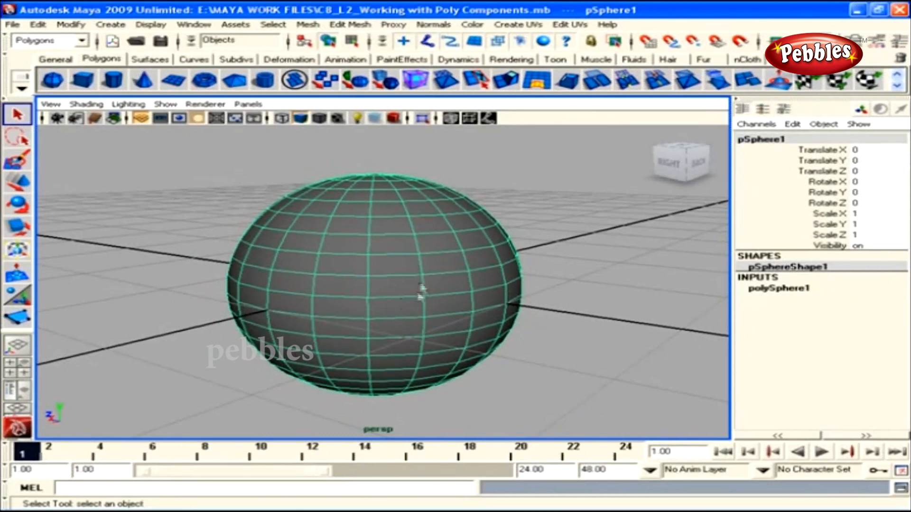
{"action": "right_click", "coordinate": [388, 268]}
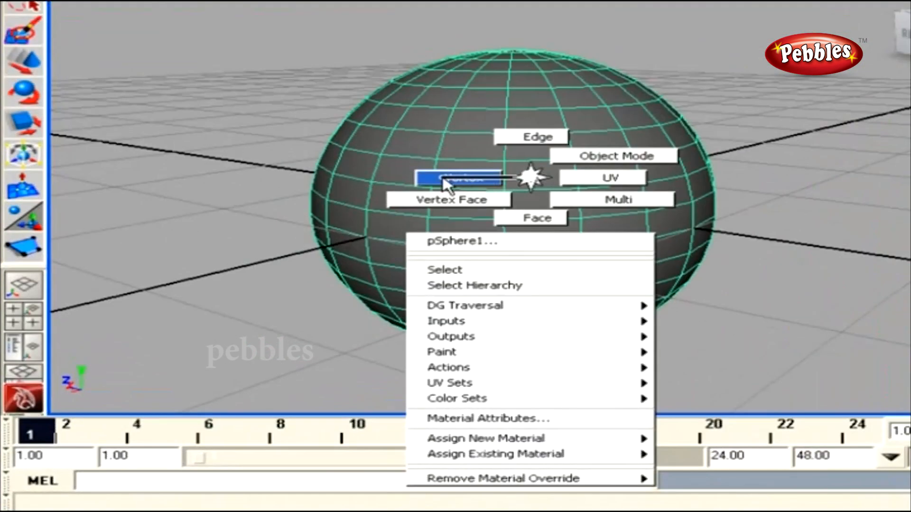
{"action": "left_click", "coordinate": [314, 266]}
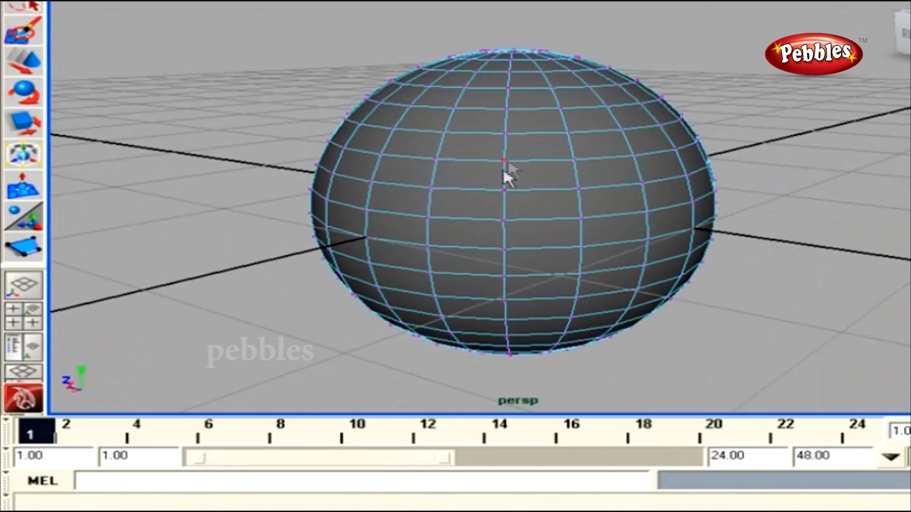
Look up the Preselection Highlight setting among the selection options for the sphere's vertices
{"action": "right_click_drag", "start_coordinate": [491, 180], "coordinate": [675, 247], "text": "alt"}
{"action": "middle_click_drag", "start_coordinate": [675, 247], "coordinate": [718, 279], "text": "alt"}
{"action": "right_click_drag", "start_coordinate": [717, 279], "coordinate": [524, 214], "text": "alt"}
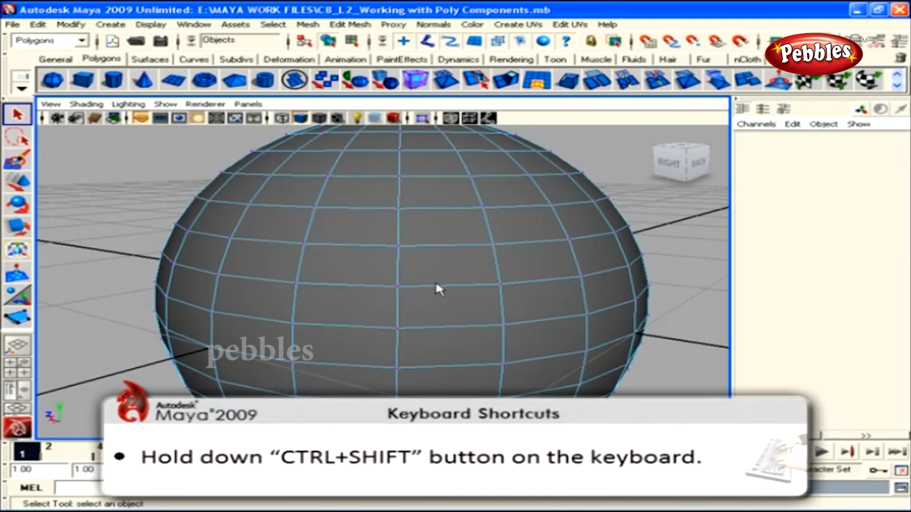
{"action": "right_click", "coordinate": [436, 283], "text": "ctrl+shift"}
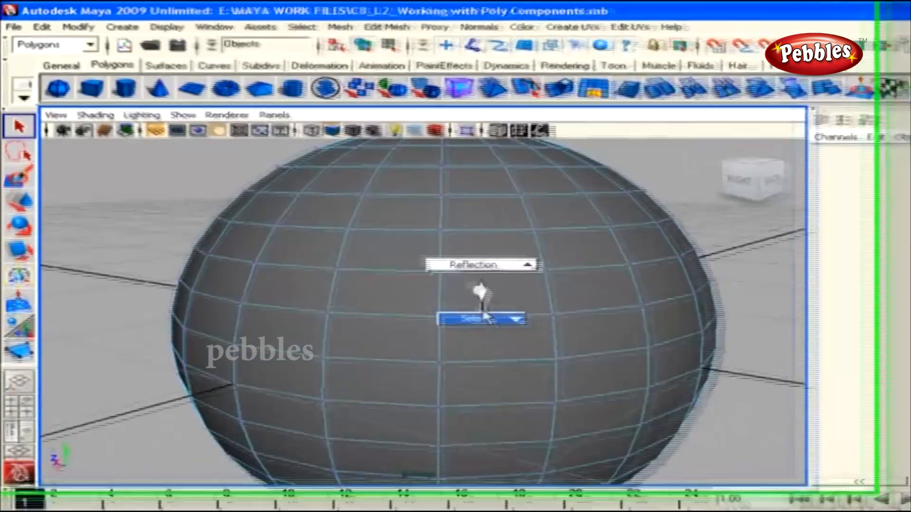
{"action": "mouse_move", "coordinate": [438, 288]}
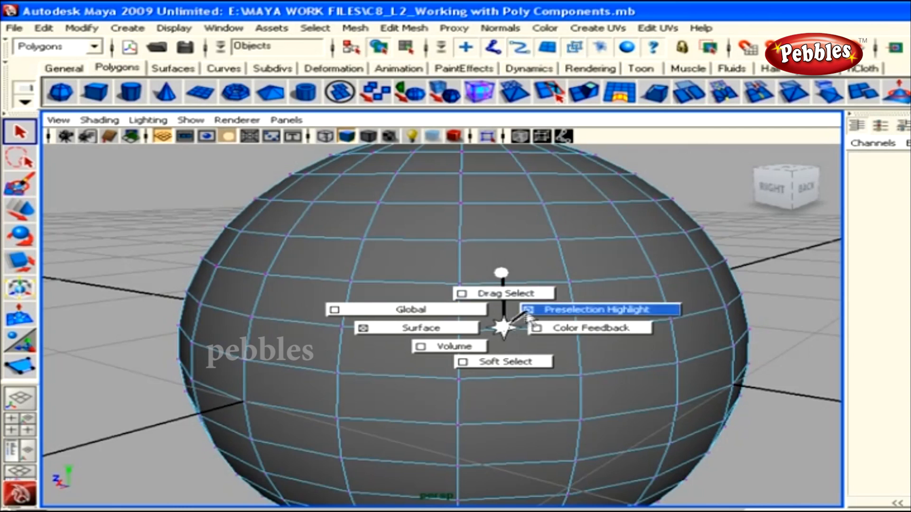
{"action": "left_click", "coordinate": [505, 320]}
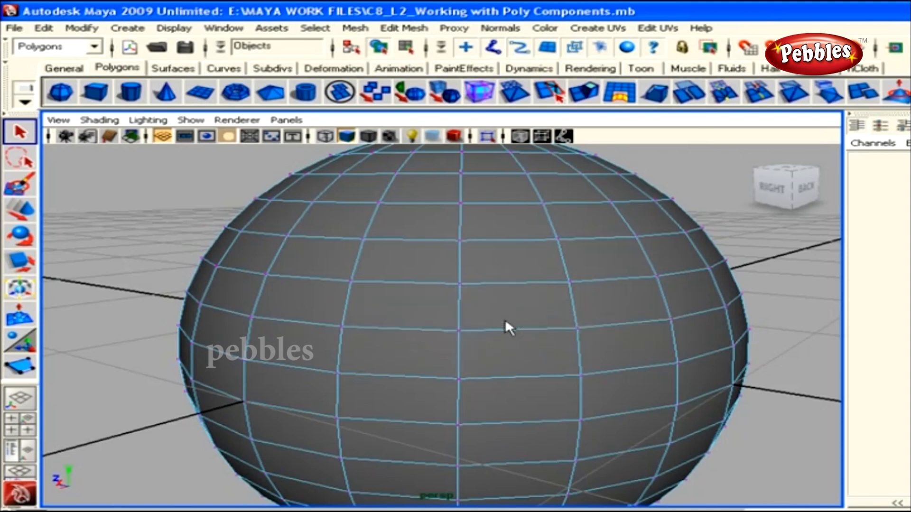
Select a vertex on the sphere's front, activate the Move tool and shift the selection four vertices up the same column
{"action": "left_click", "coordinate": [458, 330]}
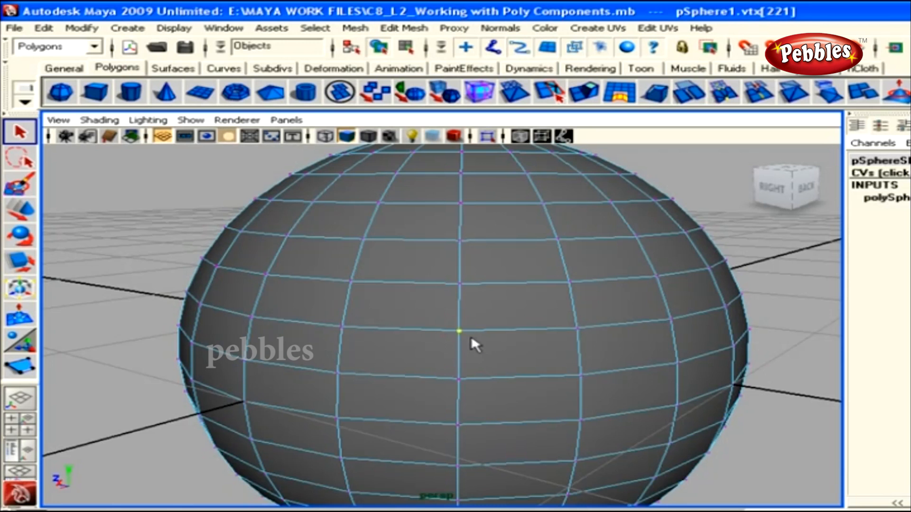
{"action": "key", "text": "w"}
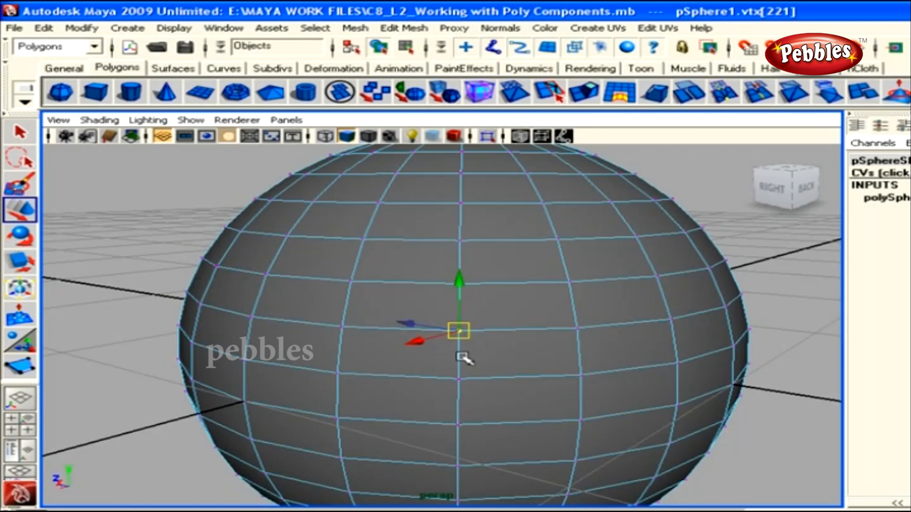
{"action": "key", "text": "Up"}
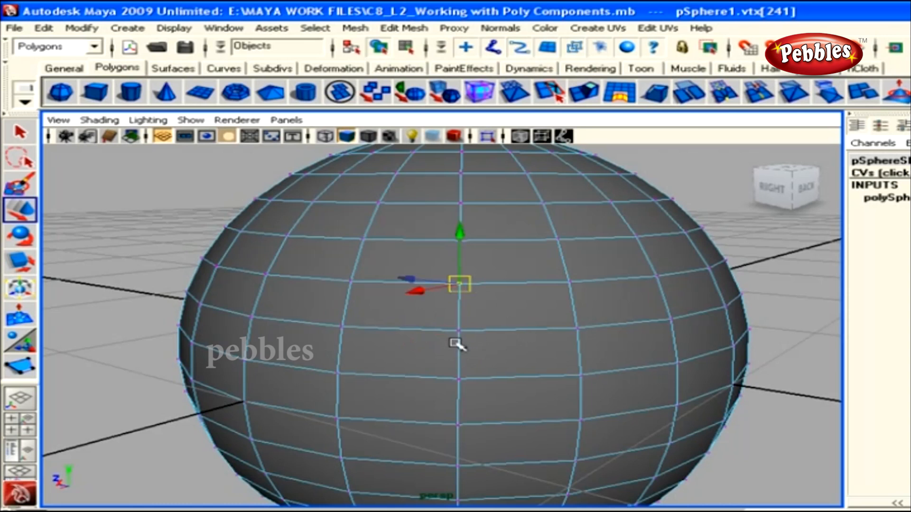
{"action": "key", "text": "Up"}
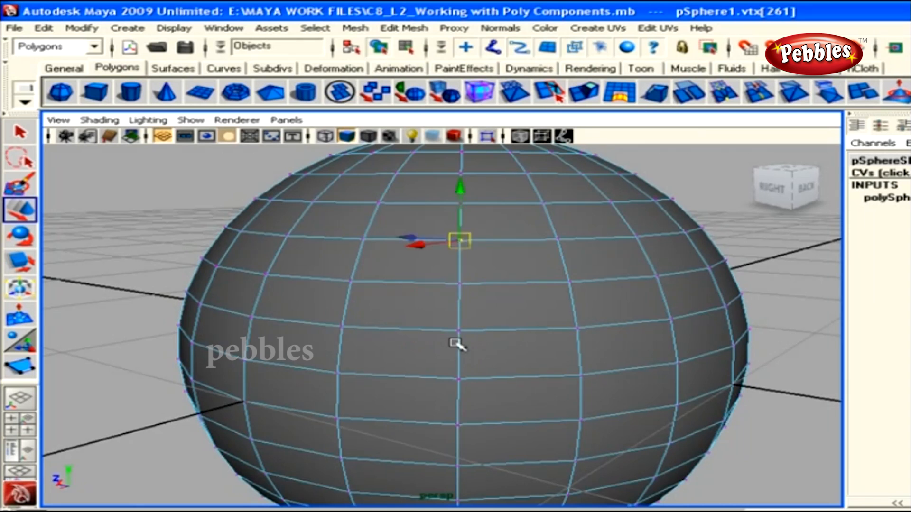
{"action": "key", "text": "Up"}
{"action": "key", "text": "Up"}
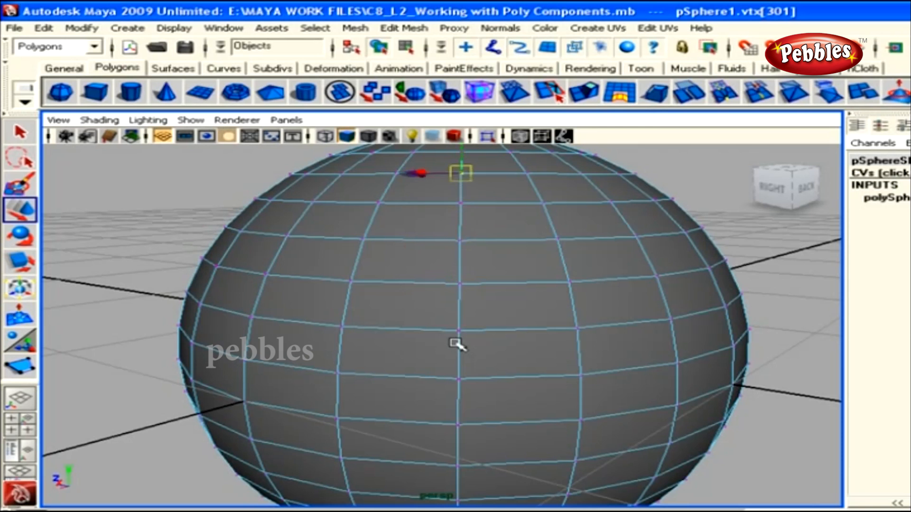
Step the selection from vertex to vertex along the sphere's rows and columns, ending on the upper part of its front
{"action": "key", "text": "Right"}
{"action": "key", "text": "Down"}
{"action": "key", "text": "Left"}
{"action": "key", "text": "Left"}
{"action": "key", "text": "Down"}
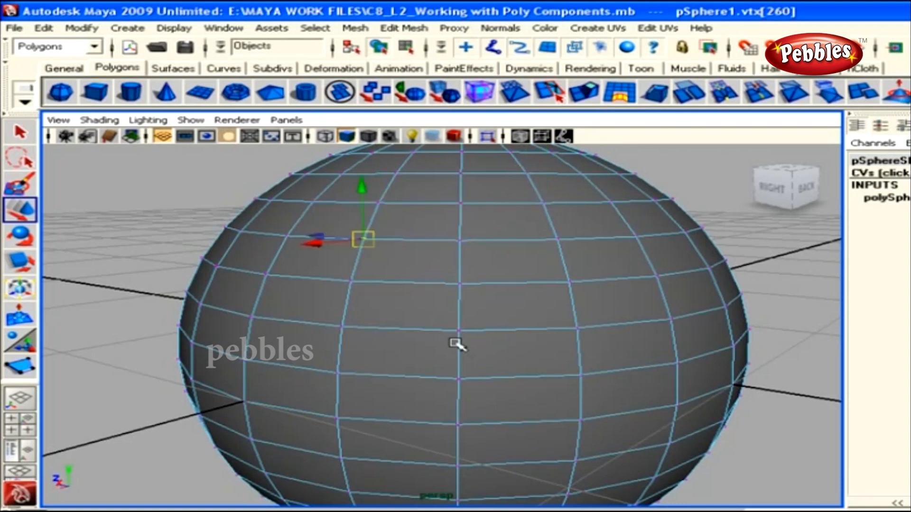
{"action": "key", "text": "Right"}
{"action": "key", "text": "Right"}
{"action": "key", "text": "Right"}
{"action": "key", "text": "Left"}
{"action": "key", "text": "Left"}
{"action": "key", "text": "Left"}
{"action": "key", "text": "Left"}
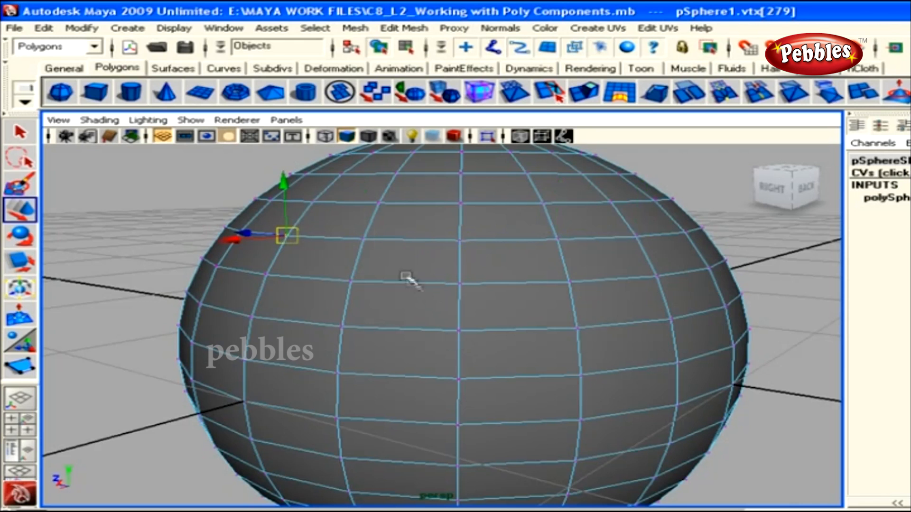
Add the next three vertices along the same row to the selection and deselect them again one by one
{"action": "left_click", "coordinate": [363, 238], "text": "shift"}
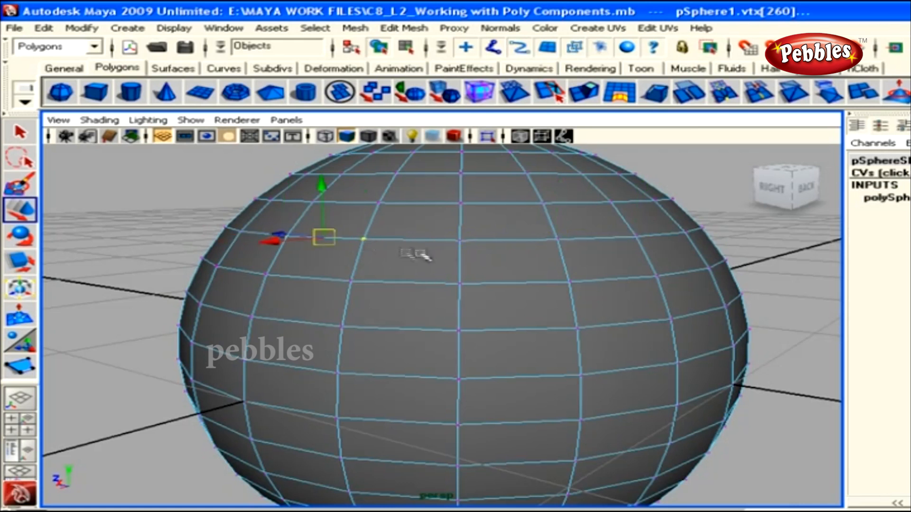
{"action": "left_click", "coordinate": [459, 241], "text": "shift"}
{"action": "left_click", "coordinate": [559, 240], "text": "shift"}
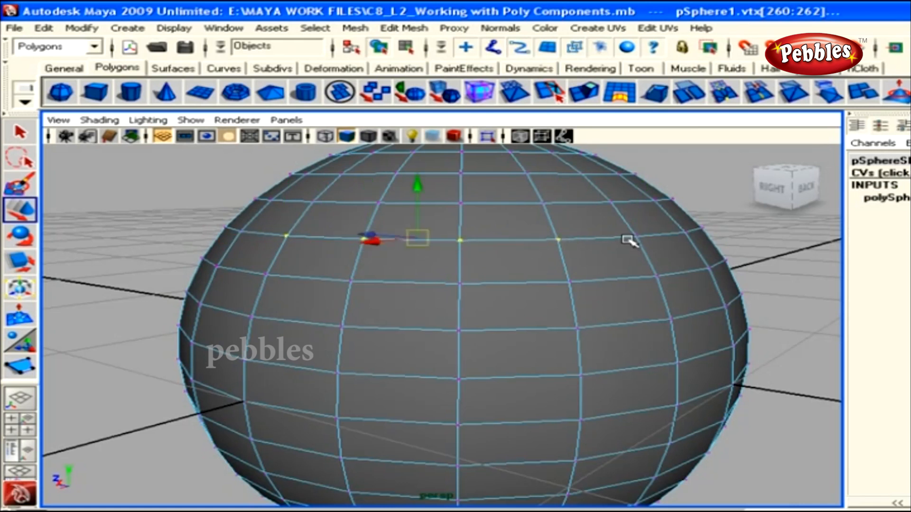
{"action": "left_click", "coordinate": [557, 241], "text": "shift"}
{"action": "left_click", "coordinate": [461, 241], "text": "shift"}
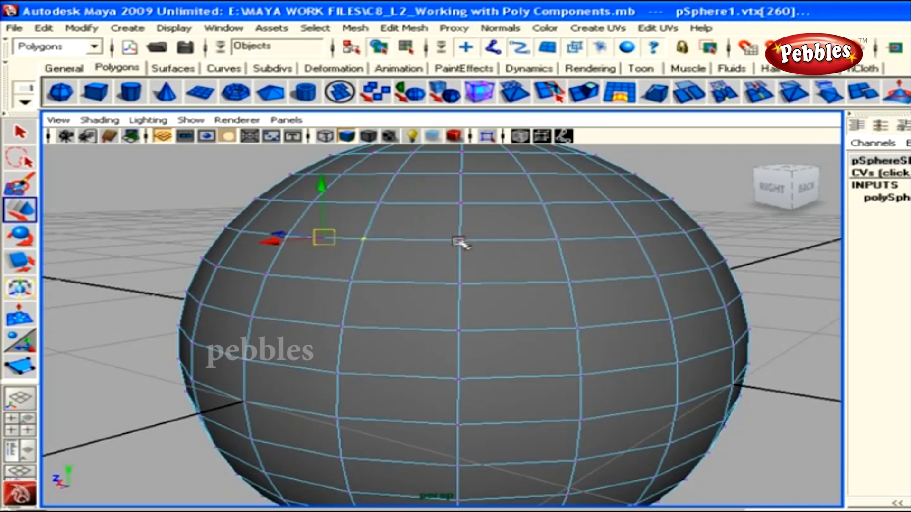
{"action": "left_click", "coordinate": [368, 241]}
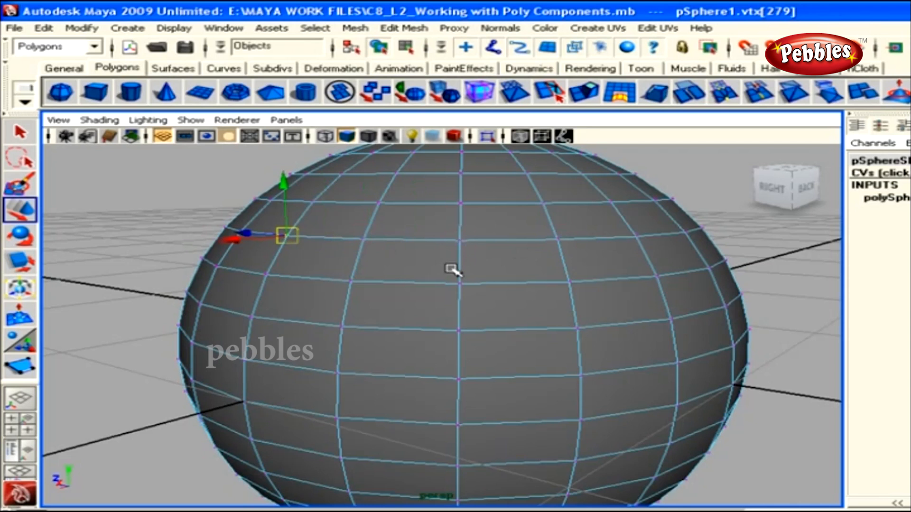
Move the selected vertex sideways along the Z axis and select a group of vertices beside it on the sphere
{"action": "left_click_drag", "start_coordinate": [330, 258], "coordinate": [399, 277], "text": "alt"}
{"action": "right_click_drag", "start_coordinate": [494, 308], "coordinate": [461, 303], "text": "alt"}
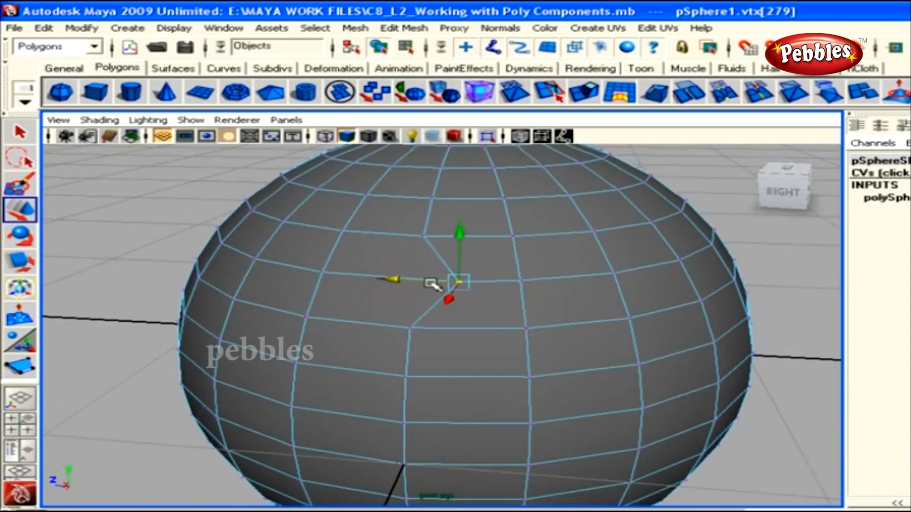
{"action": "left_click_drag", "start_coordinate": [556, 264], "coordinate": [583, 313]}
{"action": "left_click", "coordinate": [662, 288]}
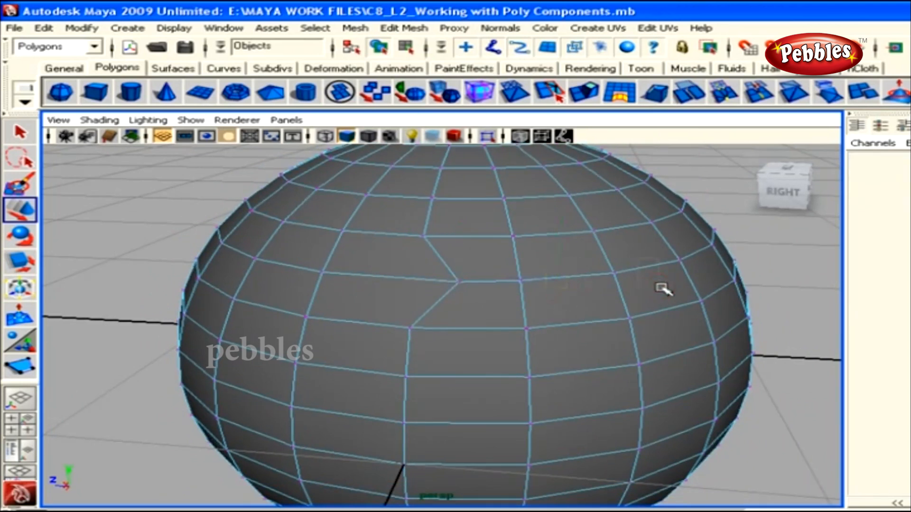
{"action": "left_click_drag", "start_coordinate": [663, 289], "coordinate": [578, 302], "text": "alt"}
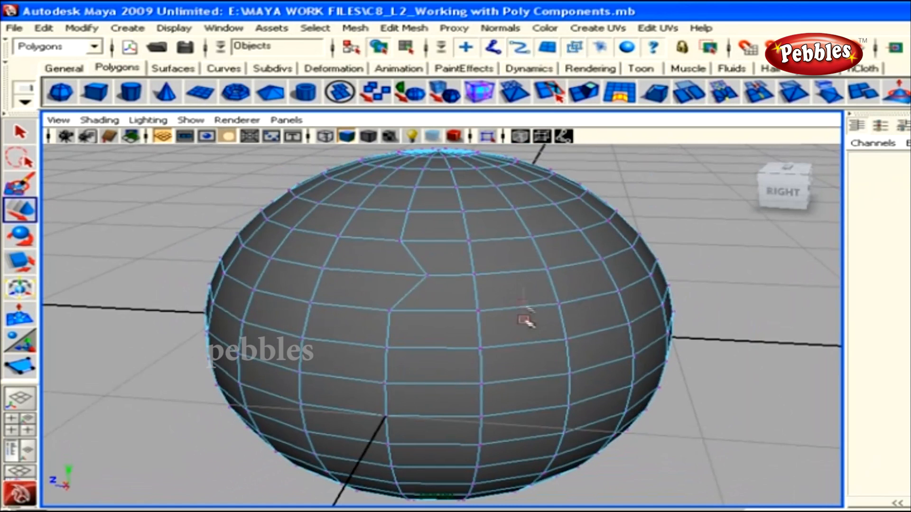
{"action": "left_click", "coordinate": [520, 309]}
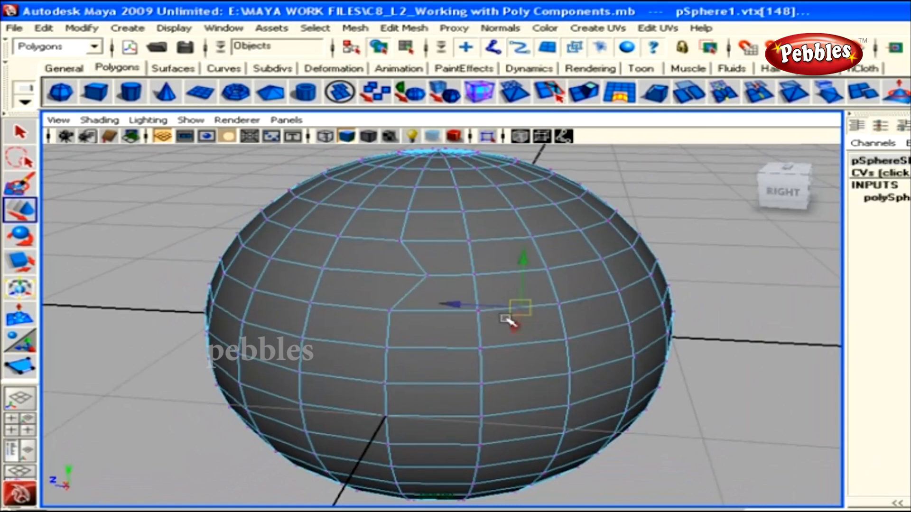
Switch the sphere to edge mode and practise selecting single edges and whole vertical edge loops on its front
{"action": "right_click", "coordinate": [499, 290]}
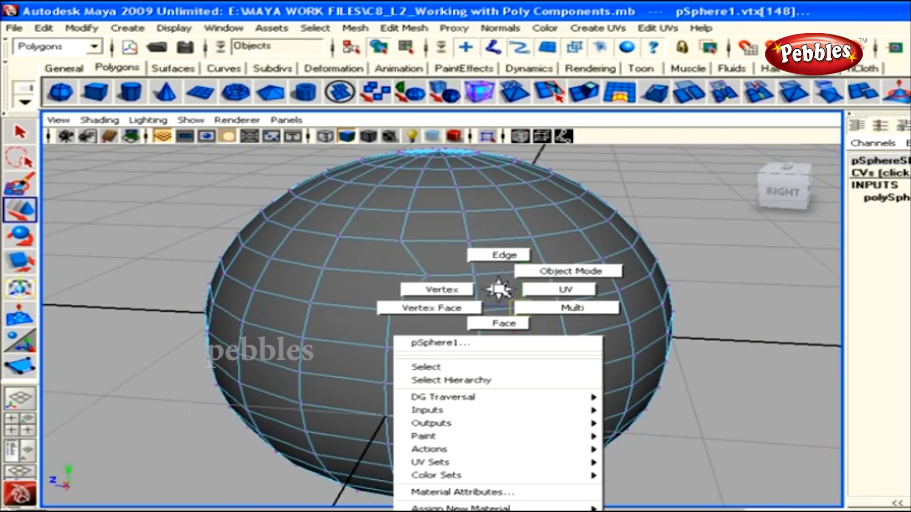
{"action": "right_click_drag", "start_coordinate": [499, 288], "coordinate": [498, 259]}
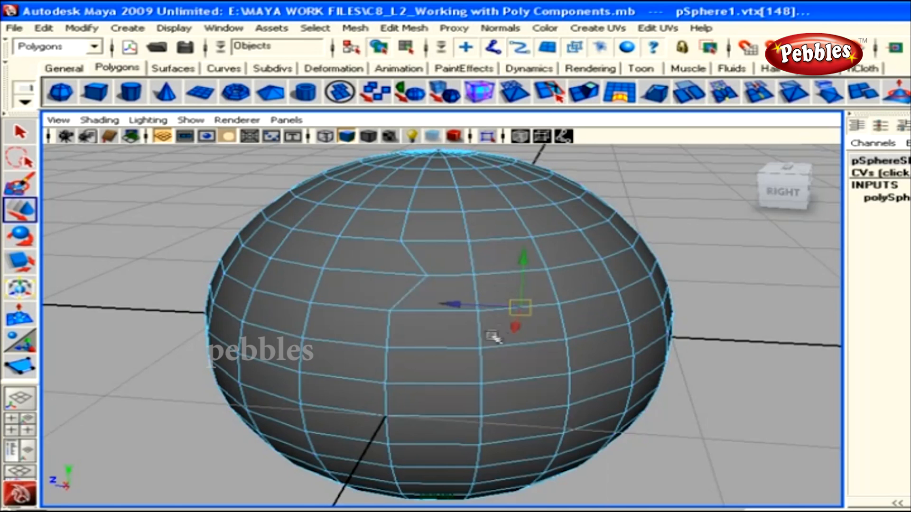
{"action": "left_click", "coordinate": [469, 260]}
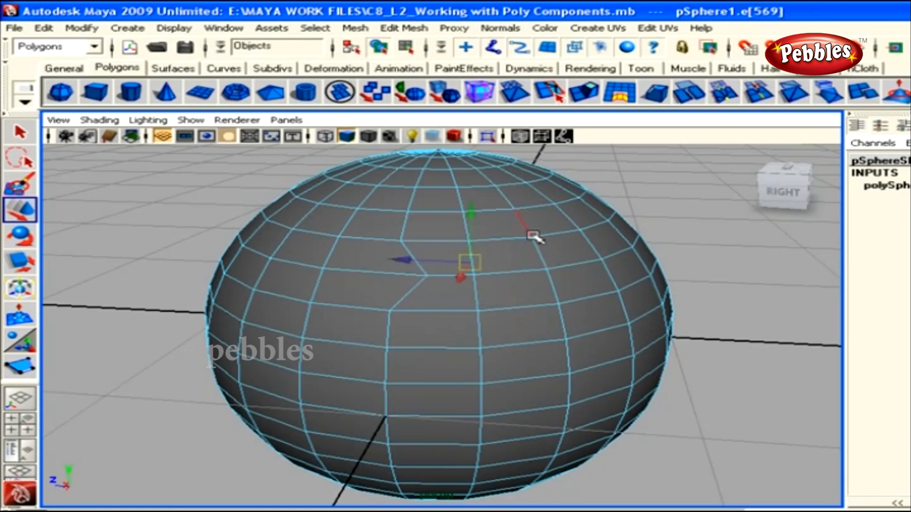
{"action": "left_click", "coordinate": [511, 239], "text": "shift"}
{"action": "left_click", "coordinate": [524, 223], "text": "shift"}
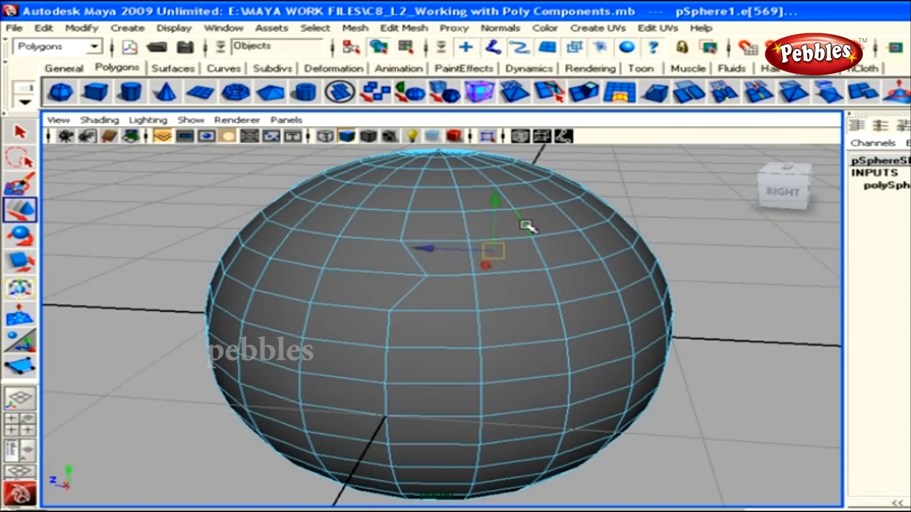
{"action": "double_click", "coordinate": [544, 257]}
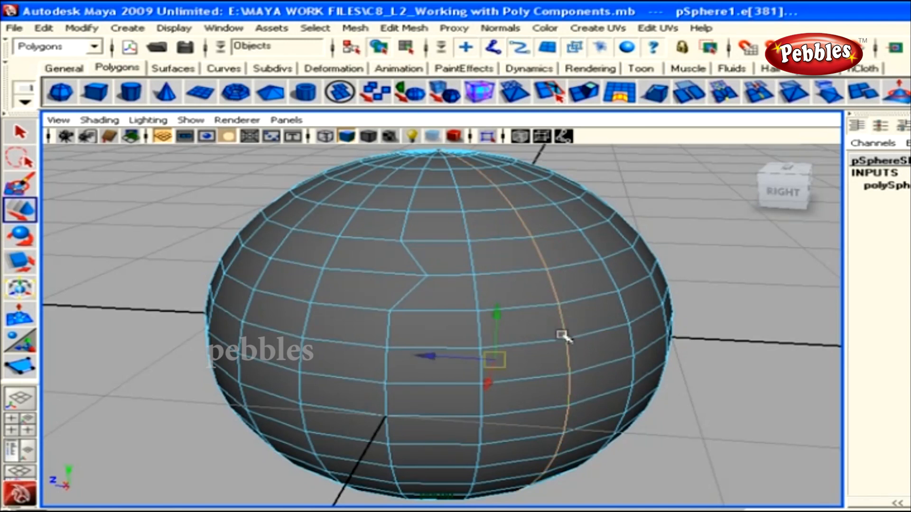
{"action": "double_click", "coordinate": [473, 280]}
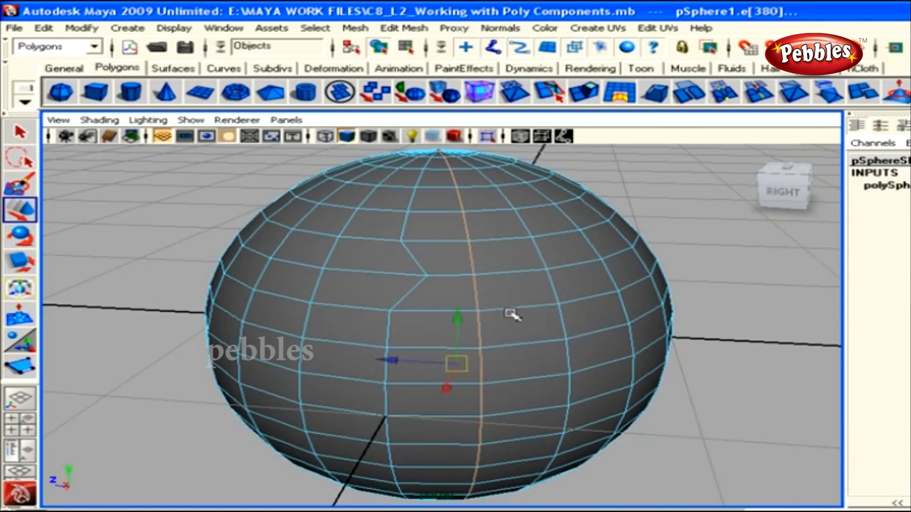
Select the horizontal edge loop just below the displaced vertex and move it up about 0.475 cm along the Y axis
{"action": "double_click", "coordinate": [525, 307]}
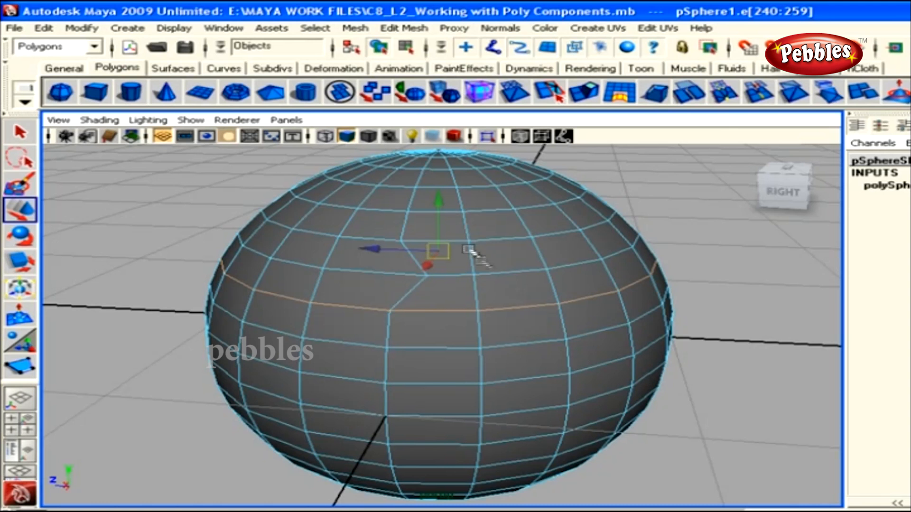
{"action": "left_click", "coordinate": [439, 213]}
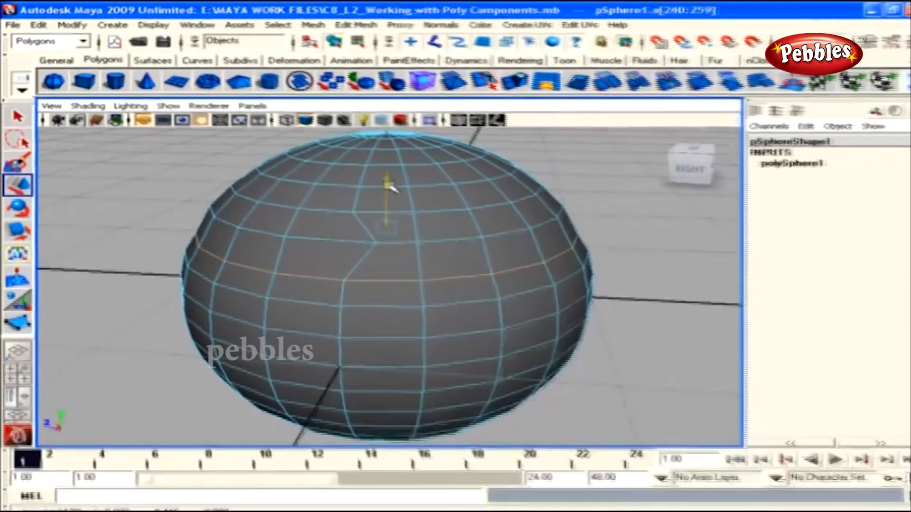
{"action": "left_click_drag", "start_coordinate": [388, 186], "coordinate": [387, 174]}
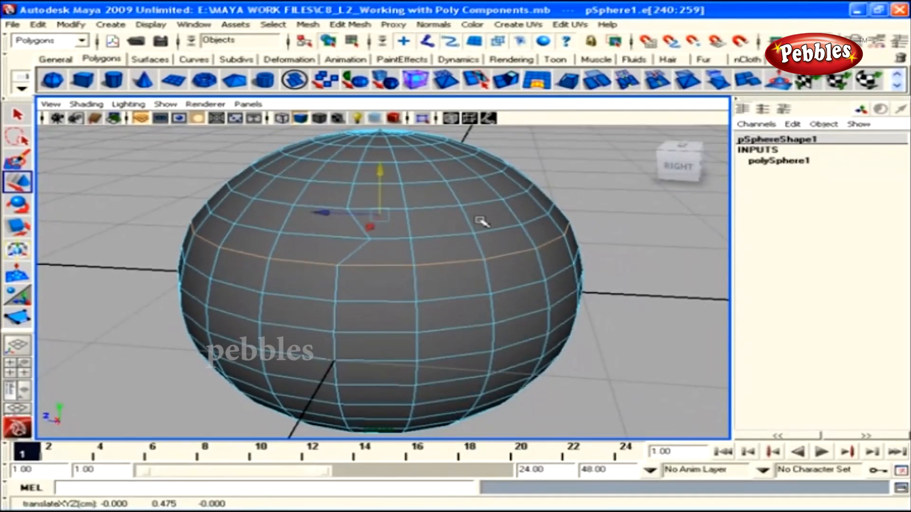
Switch the sphere to face mode and return it to object mode
{"action": "right_click_drag", "start_coordinate": [480, 221], "coordinate": [480, 239]}
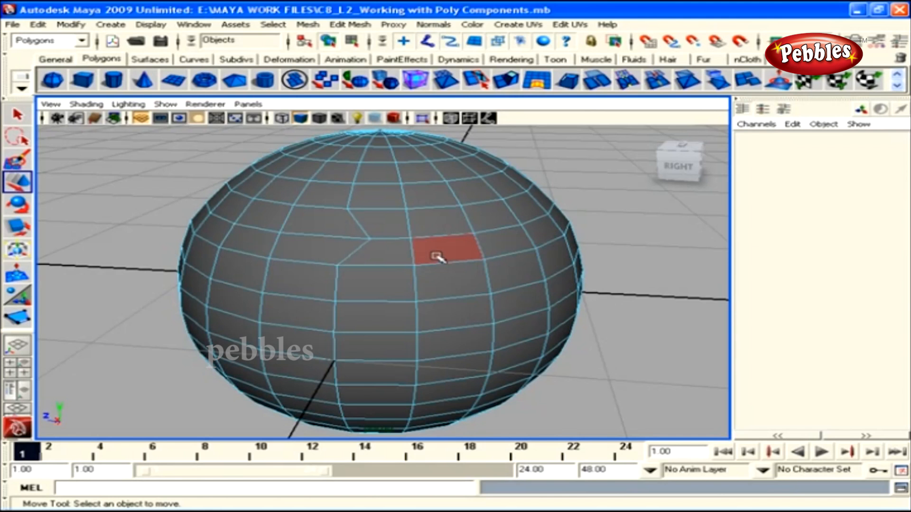
{"action": "right_click_drag", "start_coordinate": [437, 257], "coordinate": [478, 242]}
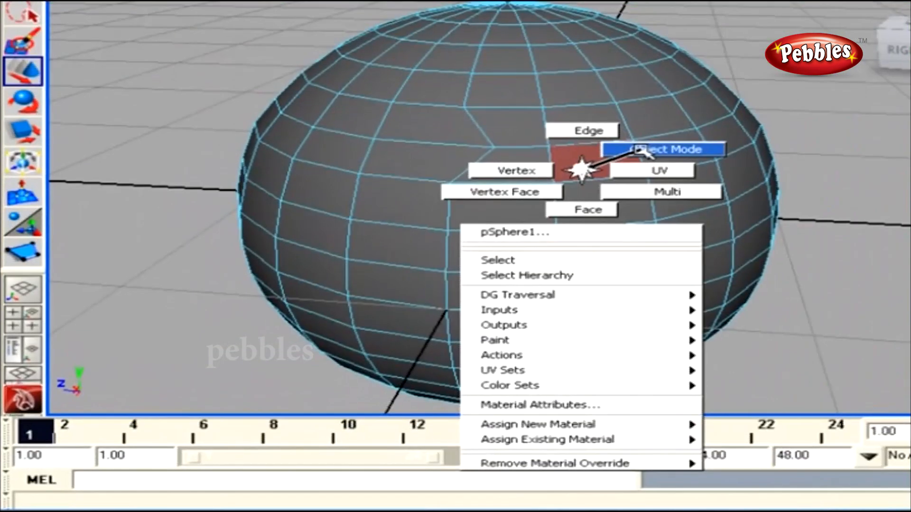
{"action": "right_click_drag", "start_coordinate": [640, 150], "coordinate": [641, 151]}
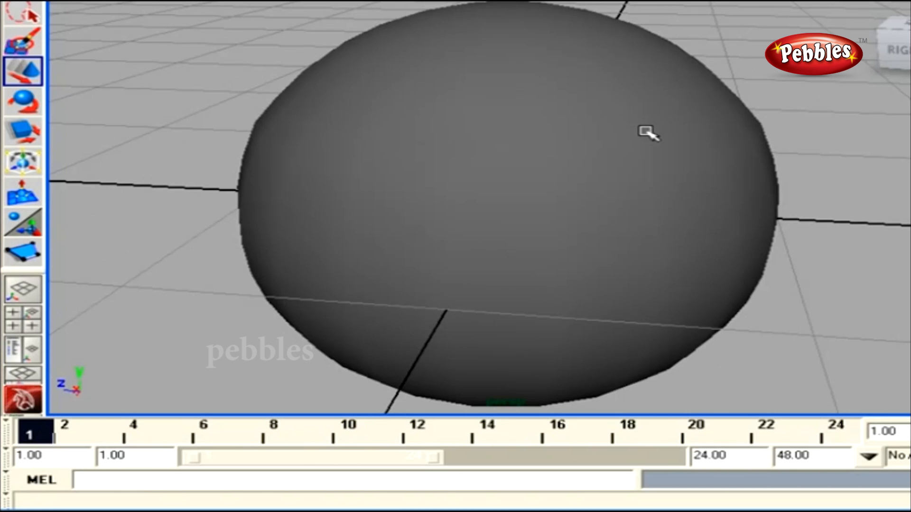
Try vertex mode on the sphere, and in face mode select a single face beside the displaced vertex
{"action": "left_click", "coordinate": [604, 146]}
{"action": "right_click_drag", "start_coordinate": [602, 147], "coordinate": [531, 142]}
{"action": "left_click_drag", "start_coordinate": [565, 128], "coordinate": [526, 165]}
{"action": "right_click_drag", "start_coordinate": [631, 125], "coordinate": [624, 147]}
{"action": "left_click", "coordinate": [593, 130]}
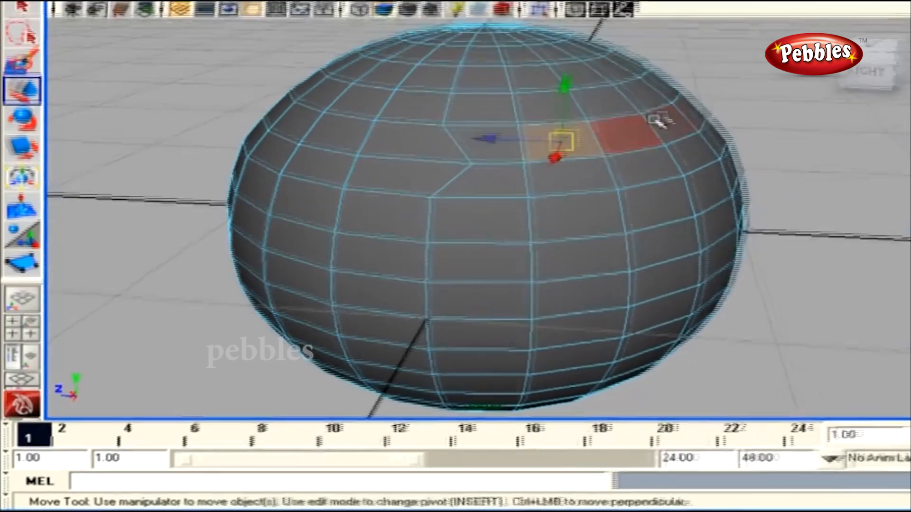
Return the sphere to object mode and switch it to Multi component mode
{"action": "right_click_drag", "start_coordinate": [671, 101], "coordinate": [692, 92]}
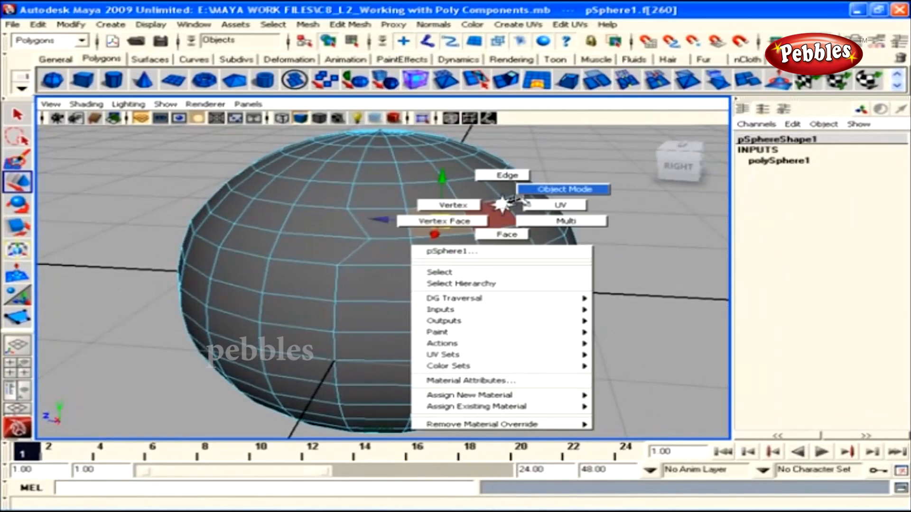
{"action": "right_click_drag", "start_coordinate": [522, 199], "coordinate": [542, 191]}
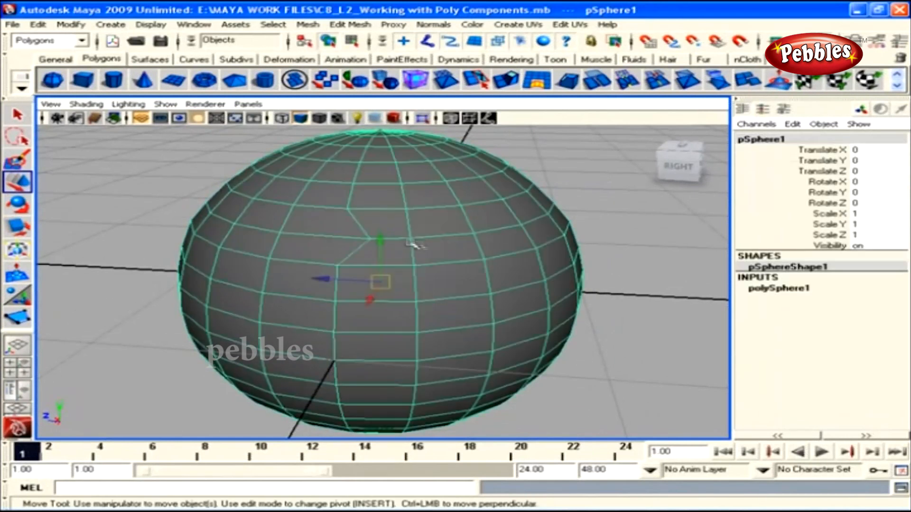
{"action": "right_click", "coordinate": [461, 213]}
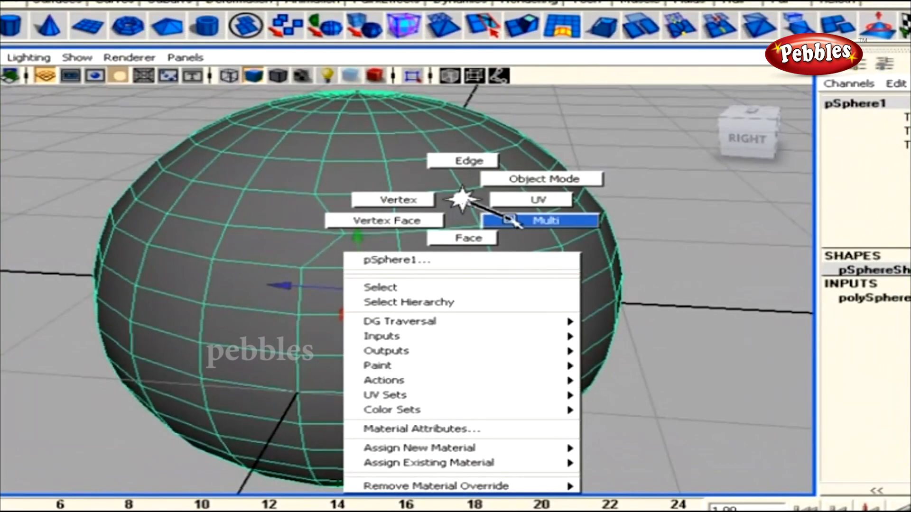
{"action": "right_click_drag", "start_coordinate": [516, 221], "coordinate": [513, 220]}
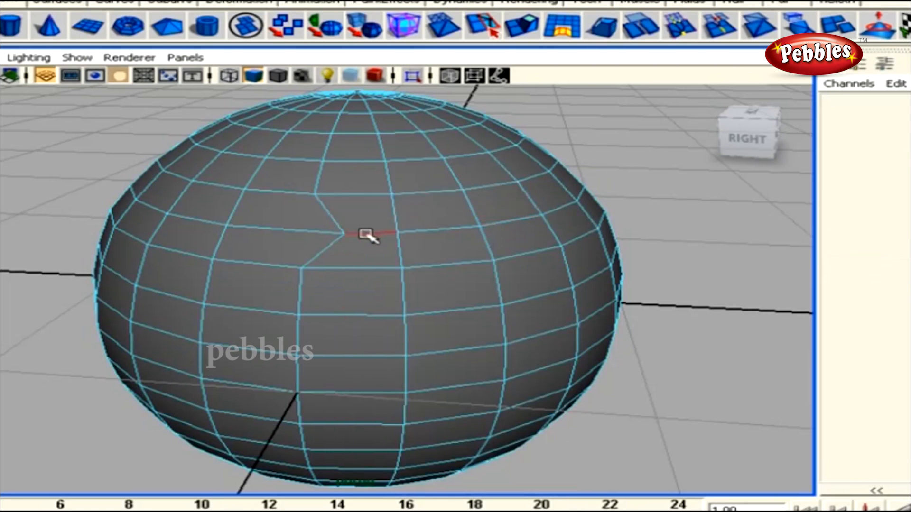
Select a vertex, two adjacent faces and nearby edges together on the sphere's upper front
{"action": "left_click", "coordinate": [493, 260]}
{"action": "left_click", "coordinate": [534, 230], "text": "shift"}
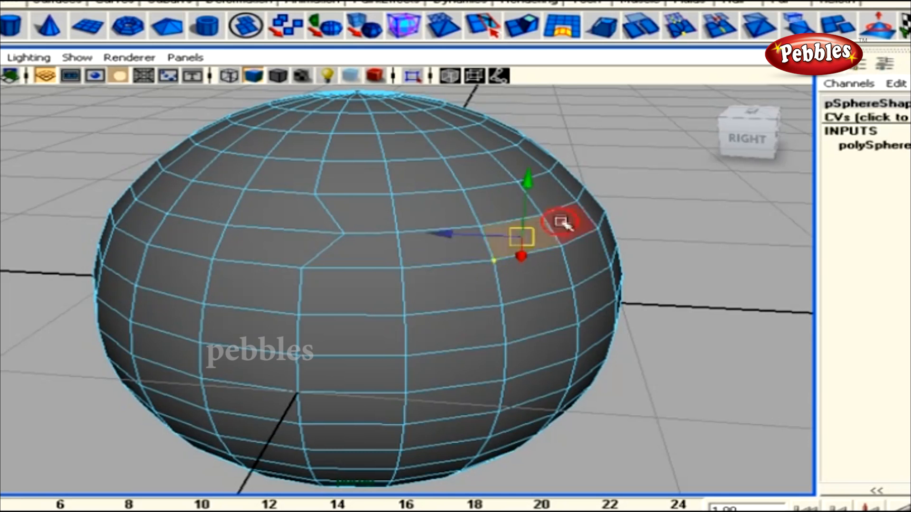
{"action": "left_click", "coordinate": [503, 203], "text": "shift"}
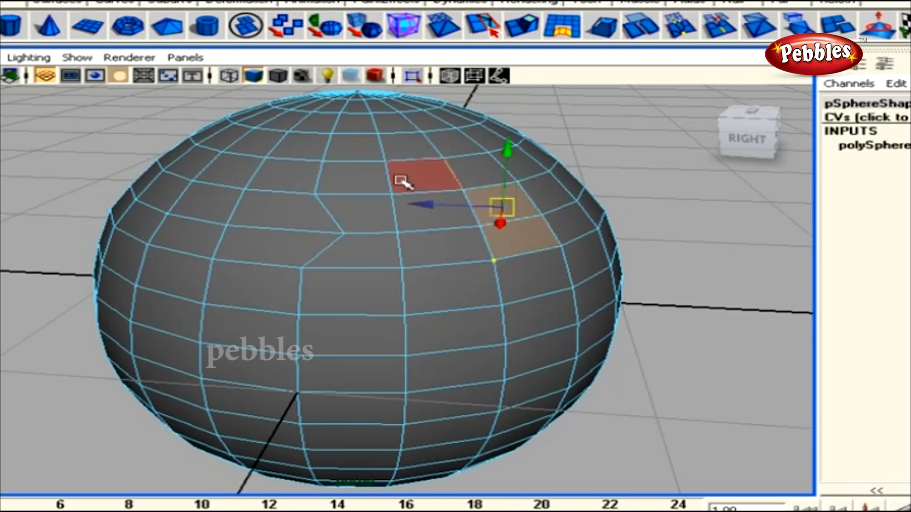
{"action": "left_click", "coordinate": [389, 190], "text": "shift"}
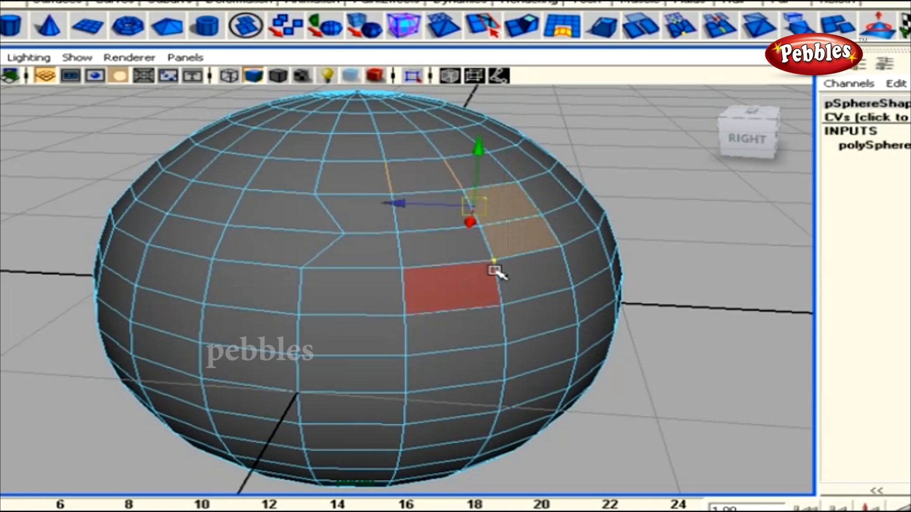
{"action": "mouse_move", "coordinate": [427, 238]}
{"action": "right_mouse_down"}
{"action": "mouse_move", "coordinate": [401, 251]}
{"action": "mouse_move", "coordinate": [382, 228]}
{"action": "mouse_move", "coordinate": [417, 238]}
{"action": "right_mouse_up"}
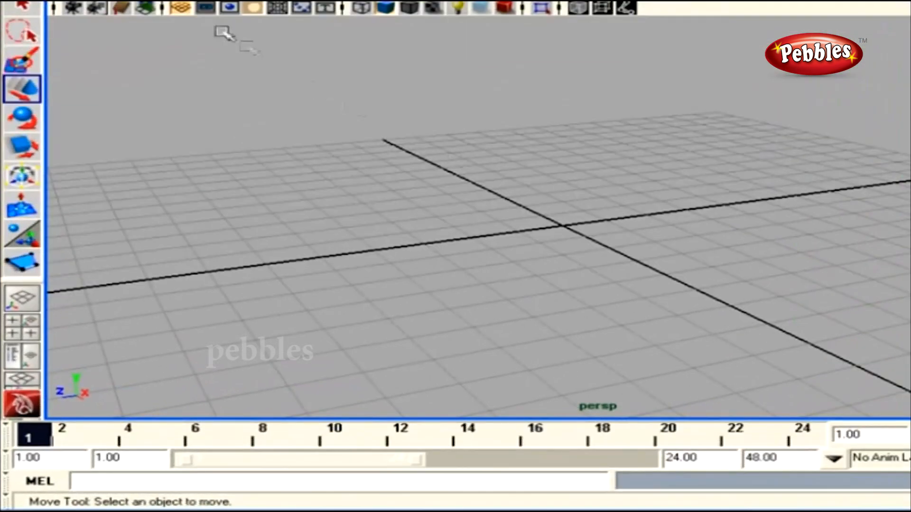
Create a polygon cube at the grid's origin and switch it to vertex mode
{"action": "left_click", "coordinate": [86, 0]}
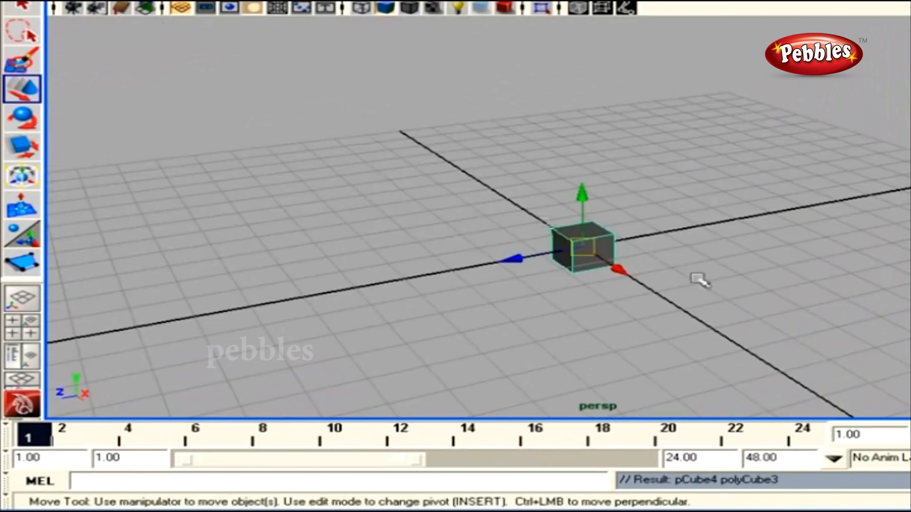
{"action": "right_click_drag", "start_coordinate": [698, 278], "coordinate": [755, 348], "text": "alt"}
{"action": "middle_click_drag", "start_coordinate": [755, 348], "coordinate": [687, 269], "text": "alt"}
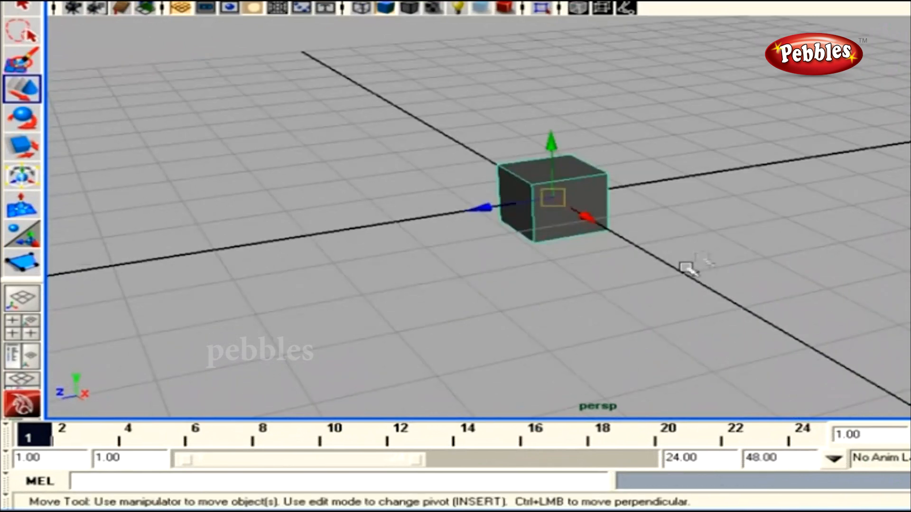
{"action": "left_click_drag", "start_coordinate": [686, 268], "coordinate": [664, 254], "text": "alt"}
{"action": "right_click_drag", "start_coordinate": [553, 202], "coordinate": [479, 198]}
{"action": "right_click_drag", "start_coordinate": [683, 256], "coordinate": [716, 279], "text": "alt"}
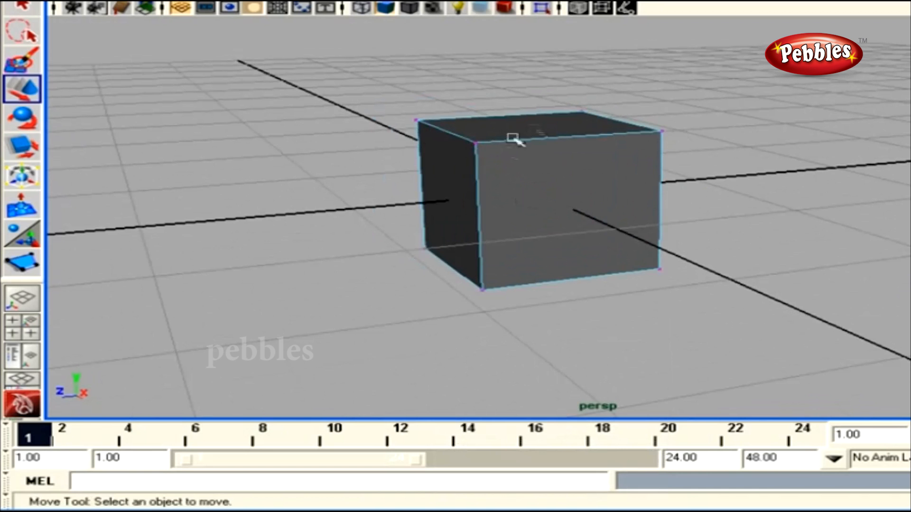
{"action": "mouse_move", "coordinate": [590, 188]}
{"action": "right_mouse_down"}
{"action": "mouse_move", "coordinate": [638, 209]}
{"action": "mouse_move", "coordinate": [594, 187]}
{"action": "right_mouse_up"}
{"action": "right_click_drag", "start_coordinate": [646, 204], "coordinate": [593, 204], "text": "alt"}
{"action": "left_click_drag", "start_coordinate": [593, 204], "coordinate": [585, 206], "text": "alt"}
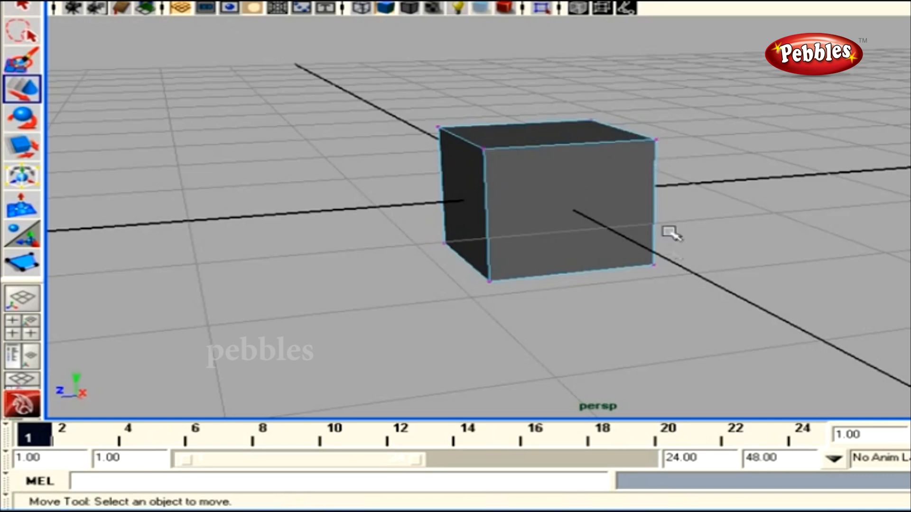
Delete the polygon cube at the grid's origin
{"action": "right_click_drag", "start_coordinate": [592, 211], "coordinate": [657, 260], "text": "alt"}
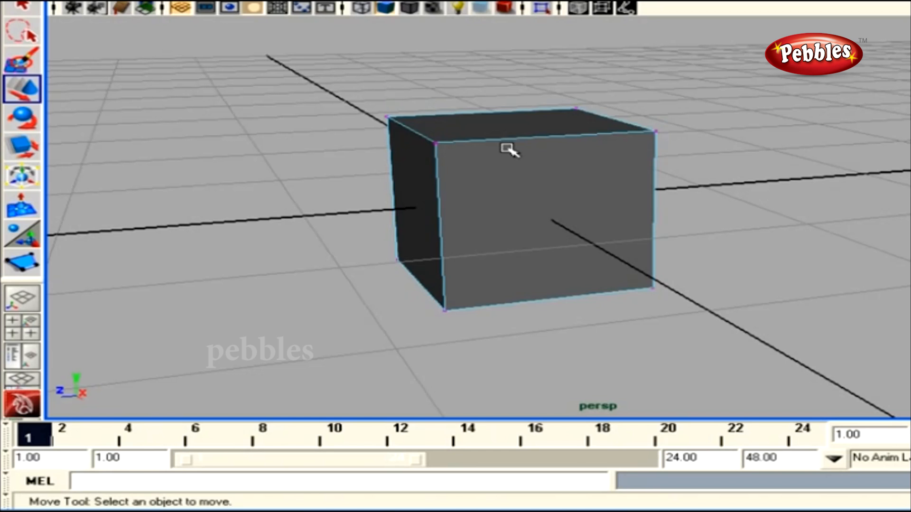
{"action": "key", "text": "Delete"}
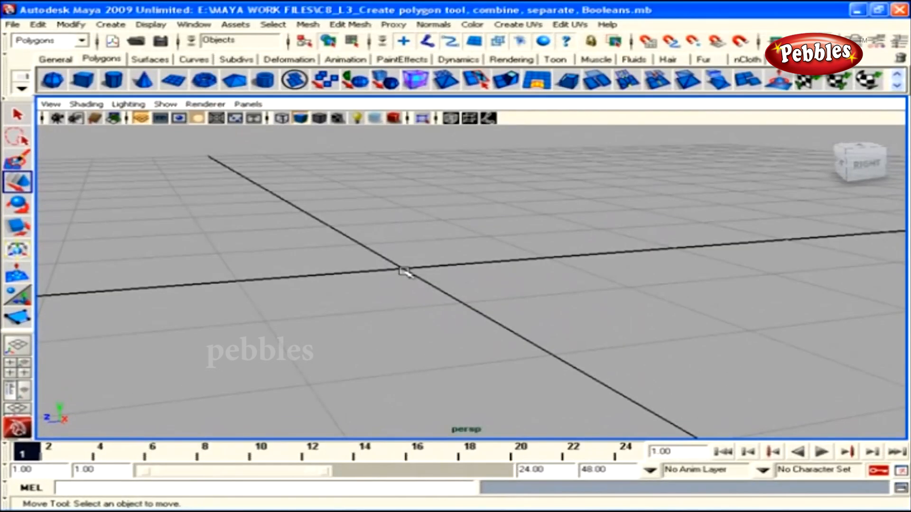
{"action": "right_click_drag", "start_coordinate": [560, 310], "coordinate": [421, 285], "text": "alt"}
{"action": "left_click_drag", "start_coordinate": [421, 285], "coordinate": [435, 281], "text": "alt"}
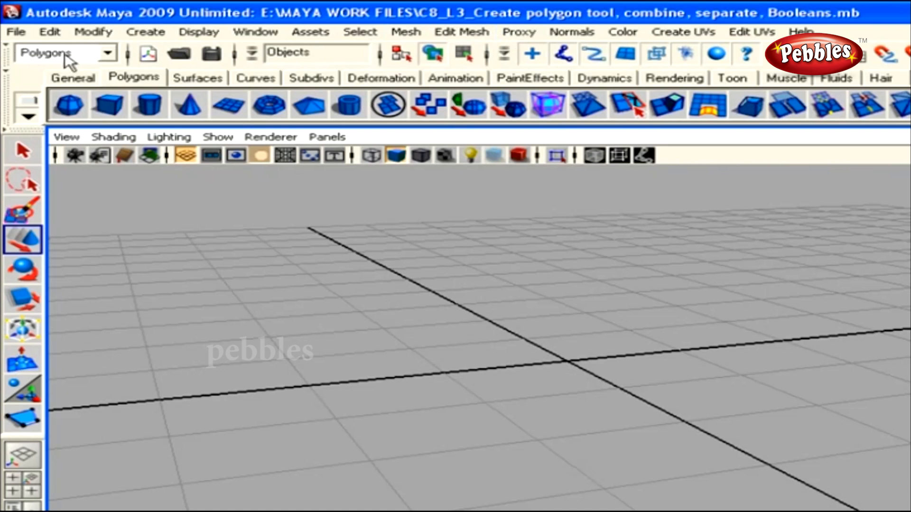
Activate the Create Polygon Tool from the Polygons menu set, with its settings reset to defaults
{"action": "left_click", "coordinate": [107, 53]}
{"action": "left_click", "coordinate": [56, 84]}
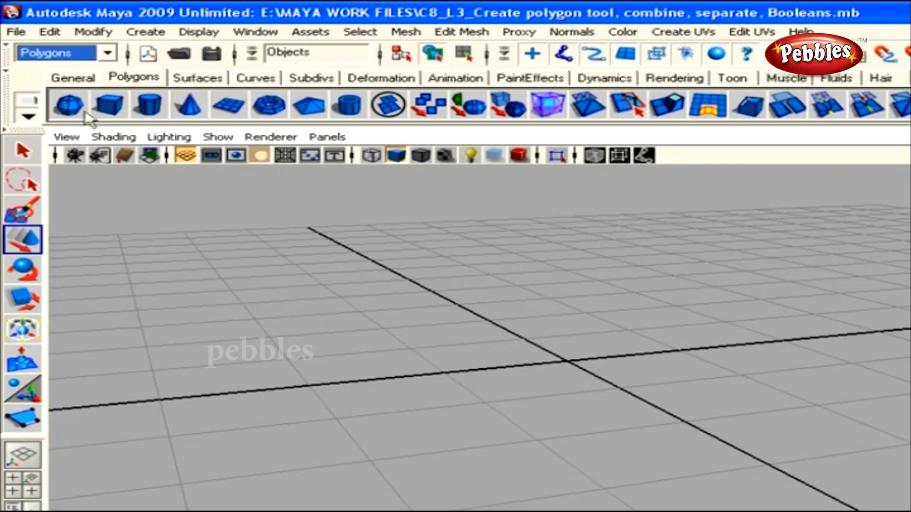
{"action": "left_click", "coordinate": [406, 32]}
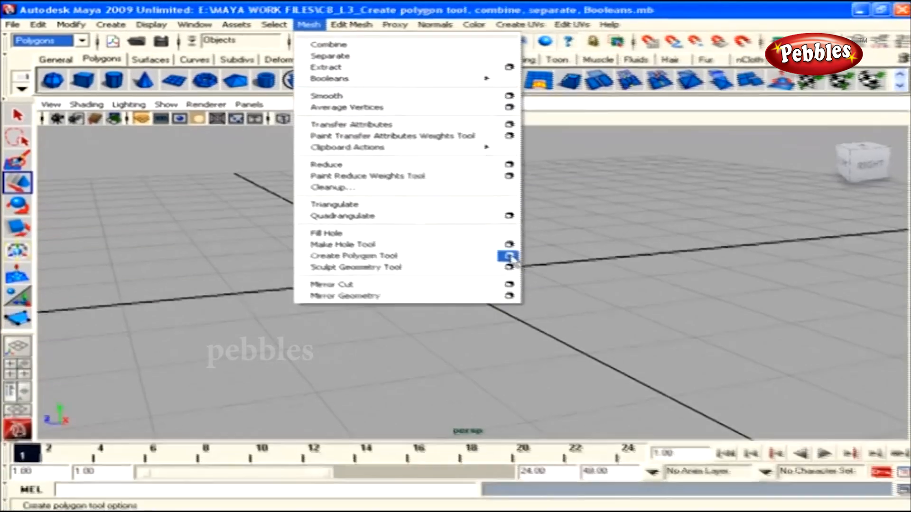
{"action": "left_click", "coordinate": [510, 257]}
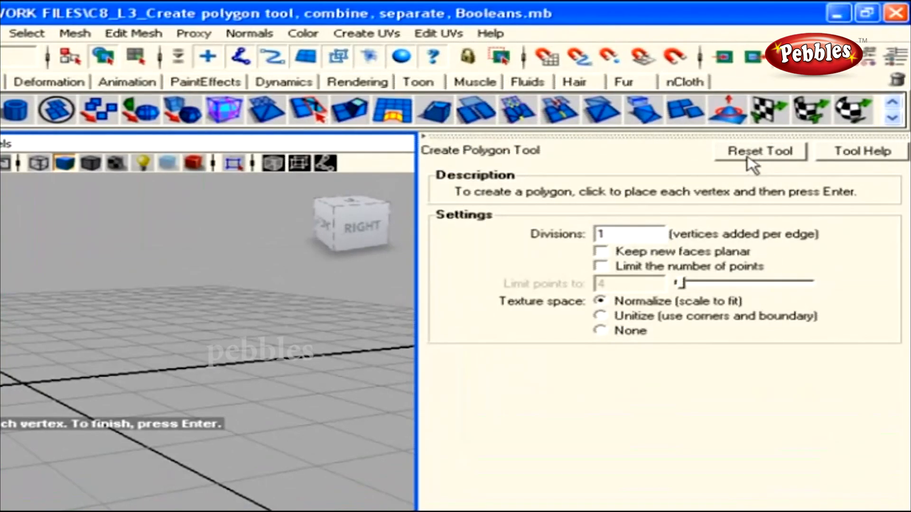
{"action": "left_click", "coordinate": [761, 153]}
{"action": "left_click", "coordinate": [426, 140]}
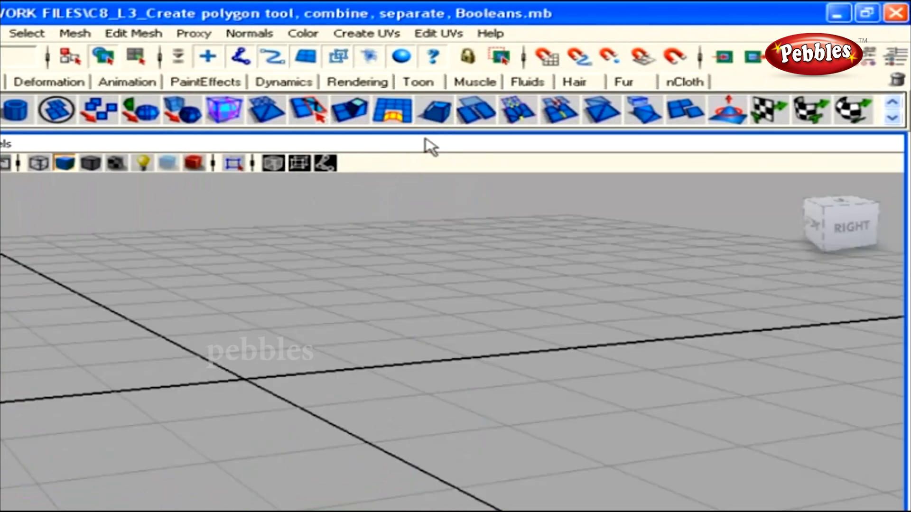
Place the first three vertices of a new polygon on the grid near the origin, forming a triangle
{"action": "left_click_drag", "start_coordinate": [370, 322], "coordinate": [142, 354], "text": "alt"}
{"action": "left_click", "coordinate": [143, 354]}
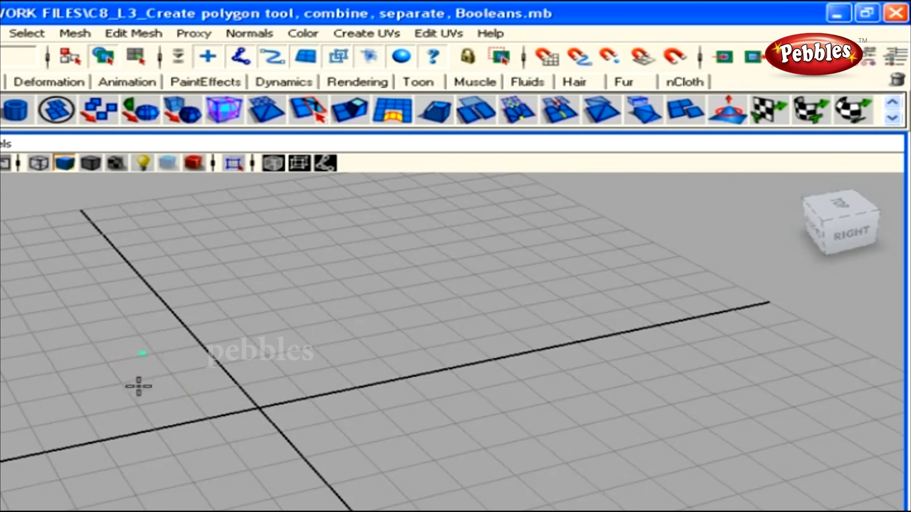
{"action": "left_click", "coordinate": [312, 354]}
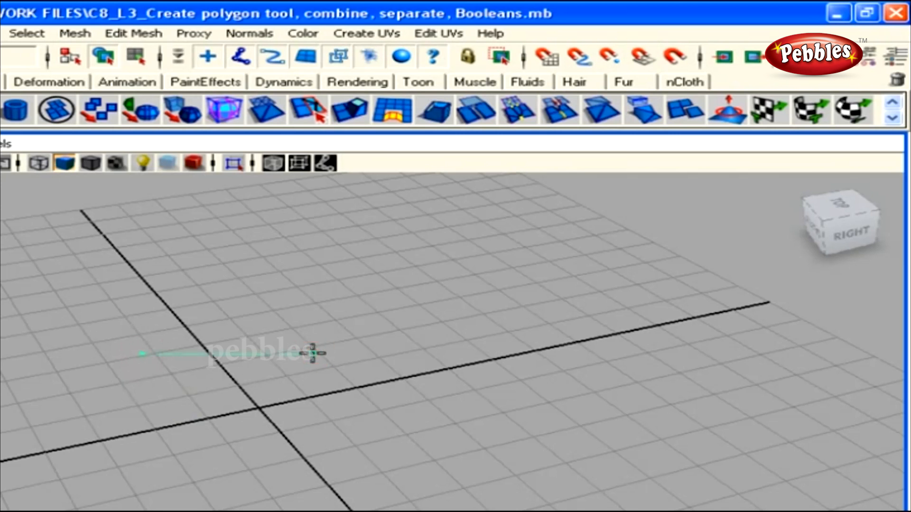
{"action": "right_click_drag", "start_coordinate": [265, 352], "coordinate": [522, 445], "text": "alt"}
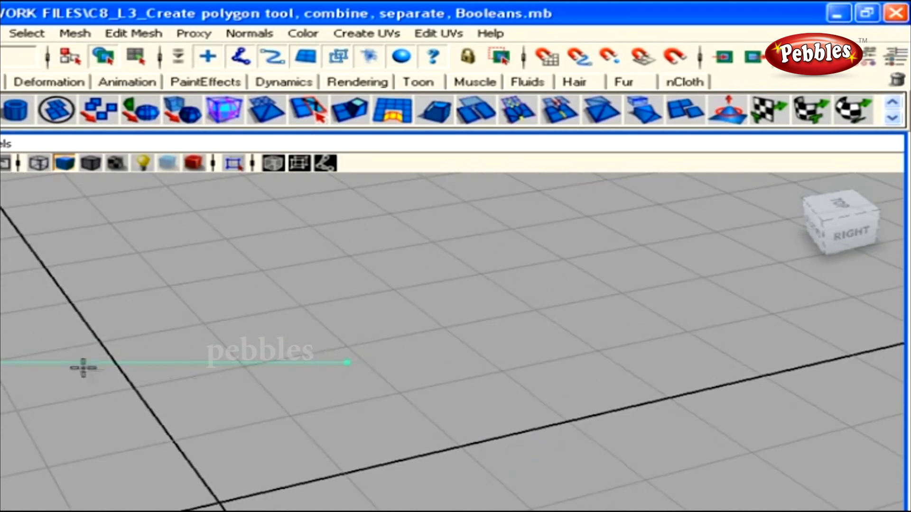
{"action": "middle_click_drag", "start_coordinate": [432, 421], "coordinate": [379, 365], "text": "alt"}
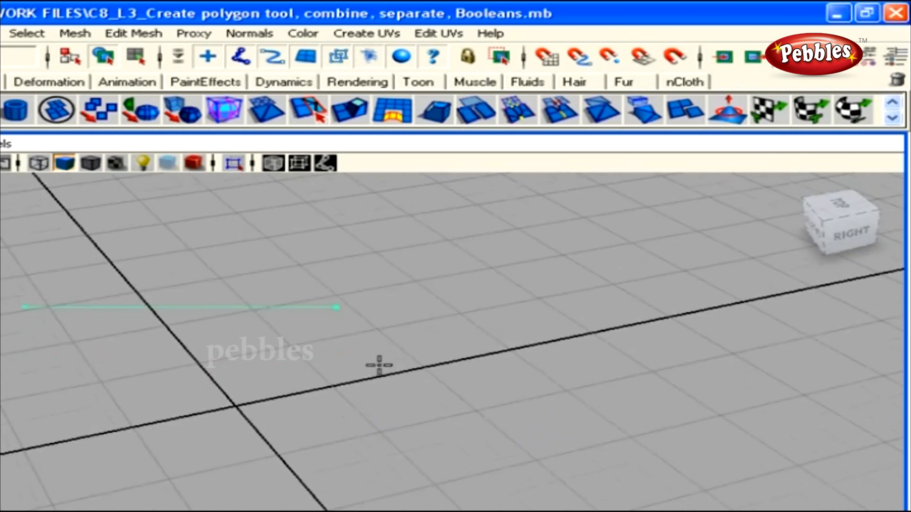
{"action": "left_click", "coordinate": [306, 423]}
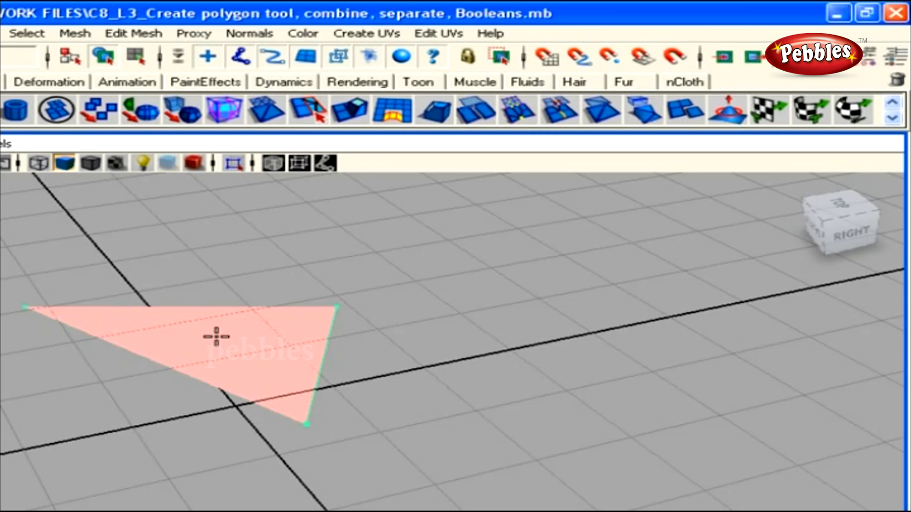
Add seven more vertices around the origin to round out the polygon's outline, and complete the face
{"action": "right_click_drag", "start_coordinate": [423, 431], "coordinate": [373, 437], "text": "alt"}
{"action": "middle_click_drag", "start_coordinate": [373, 436], "coordinate": [422, 388], "text": "alt"}
{"action": "left_click", "coordinate": [378, 429]}
{"action": "left_click", "coordinate": [322, 452]}
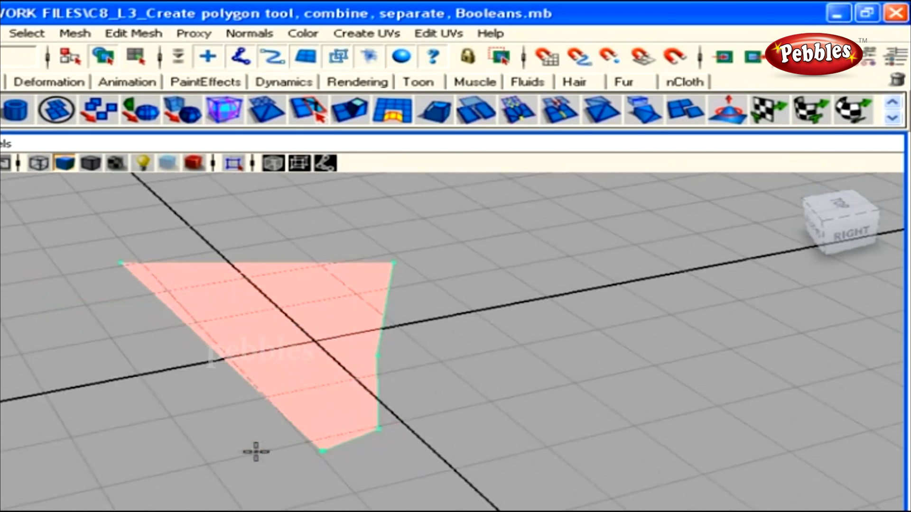
{"action": "left_click", "coordinate": [239, 451]}
{"action": "left_click", "coordinate": [132, 427]}
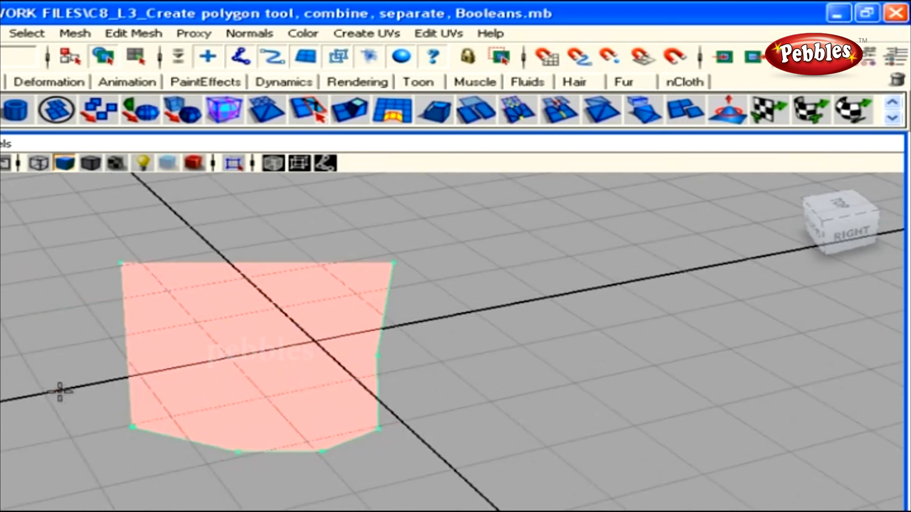
{"action": "left_click", "coordinate": [55, 390]}
{"action": "left_click", "coordinate": [26, 326]}
{"action": "left_click", "coordinate": [36, 274]}
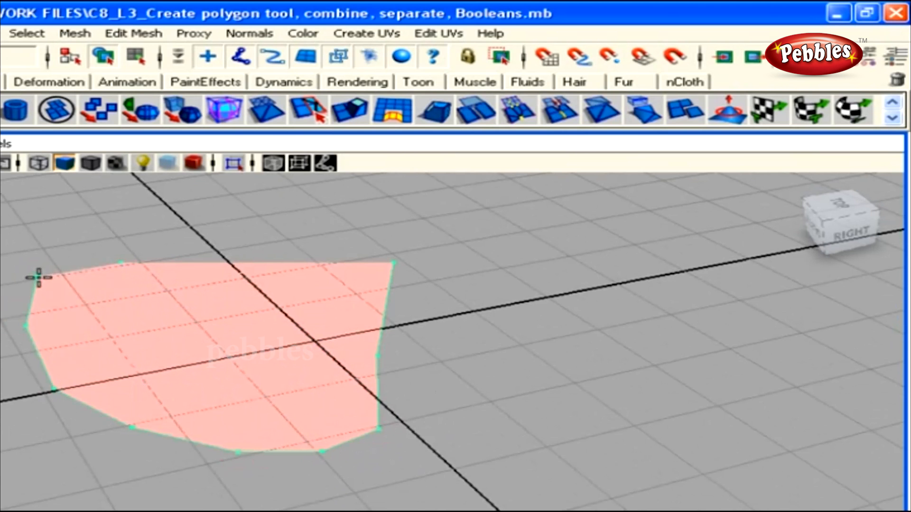
{"action": "key", "text": "Return"}
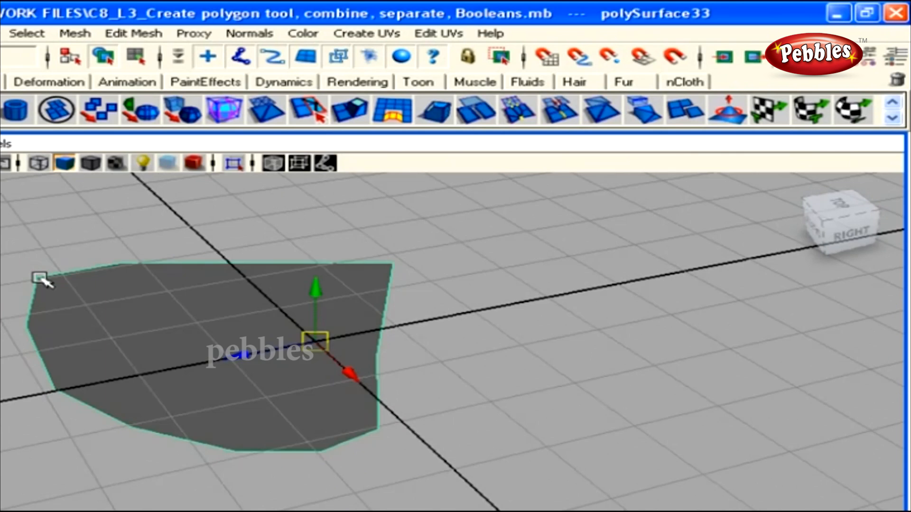
Move the new polygon face straight up along Y, above the grid
{"action": "left_click_drag", "start_coordinate": [318, 451], "coordinate": [325, 425], "text": "alt"}
{"action": "left_click_drag", "start_coordinate": [319, 291], "coordinate": [319, 183]}
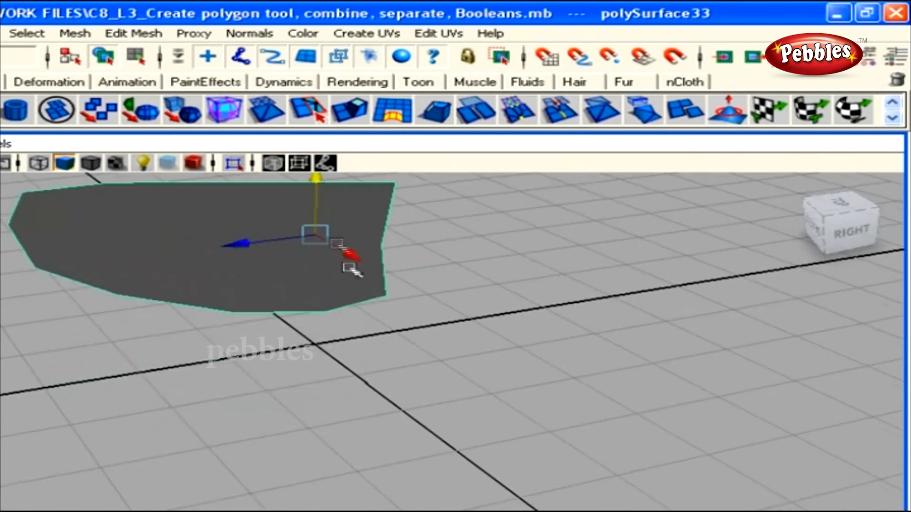
{"action": "middle_click_drag", "start_coordinate": [351, 270], "coordinate": [329, 335], "text": "alt"}
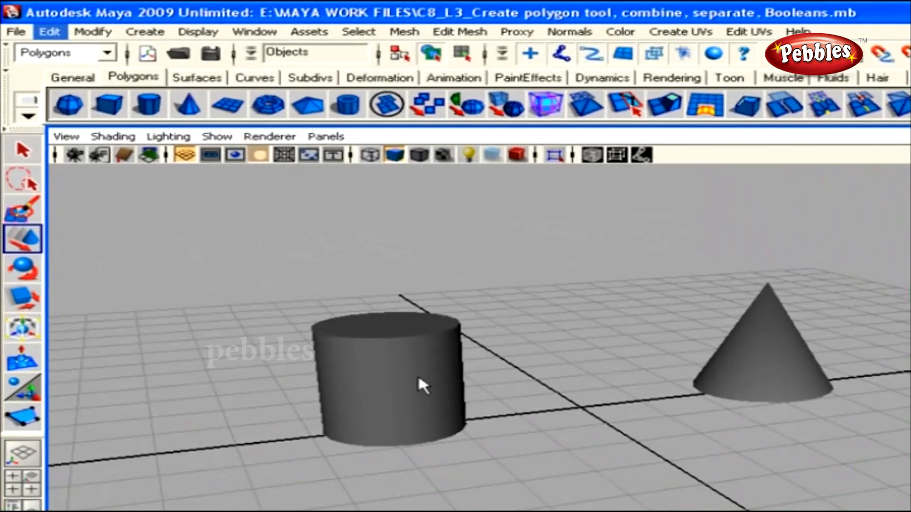
Combine the cylinder and the cone into a single mesh
{"action": "left_click", "coordinate": [420, 378]}
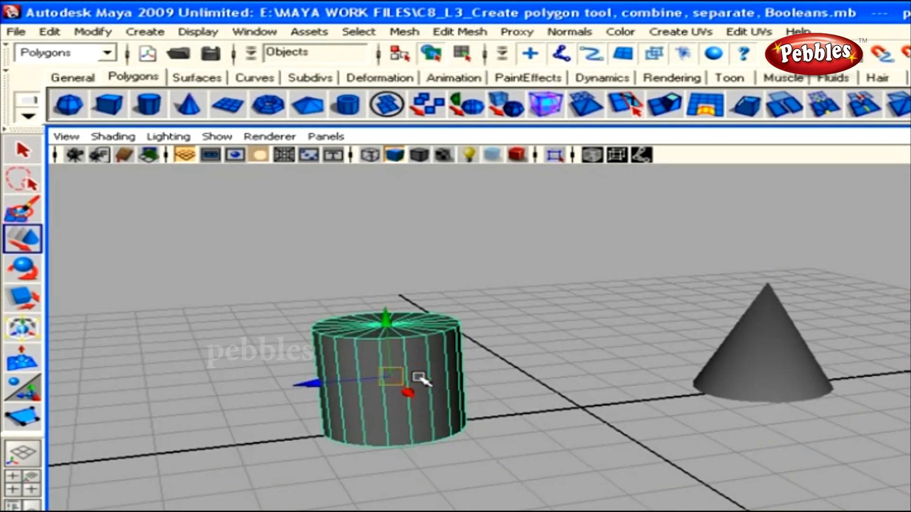
{"action": "left_click", "coordinate": [797, 354], "text": "shift"}
{"action": "left_click", "coordinate": [907, 225]}
{"action": "left_click_drag", "start_coordinate": [906, 225], "coordinate": [300, 469]}
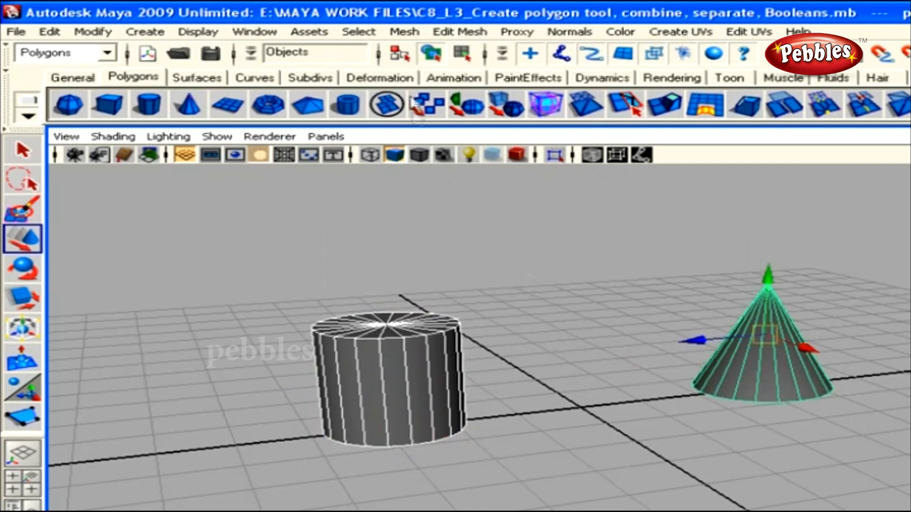
{"action": "left_click", "coordinate": [409, 38]}
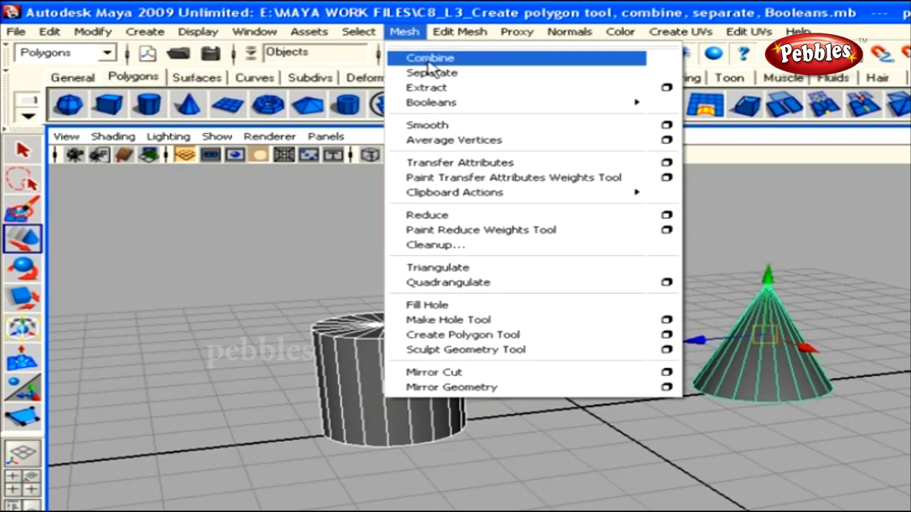
{"action": "left_click", "coordinate": [430, 59]}
Move the combined cylinder and cone slightly along Z and scale them up a little uniformly
{"action": "left_click", "coordinate": [619, 327]}
{"action": "left_click", "coordinate": [785, 394]}
{"action": "mouse_move", "coordinate": [509, 412]}
{"action": "left_mouse_down"}
{"action": "mouse_move", "coordinate": [404, 423]}
{"action": "mouse_move", "coordinate": [597, 401]}
{"action": "mouse_move", "coordinate": [522, 418]}
{"action": "left_mouse_up"}
{"action": "key", "text": "r"}
{"action": "left_click_drag", "start_coordinate": [631, 432], "coordinate": [603, 406]}
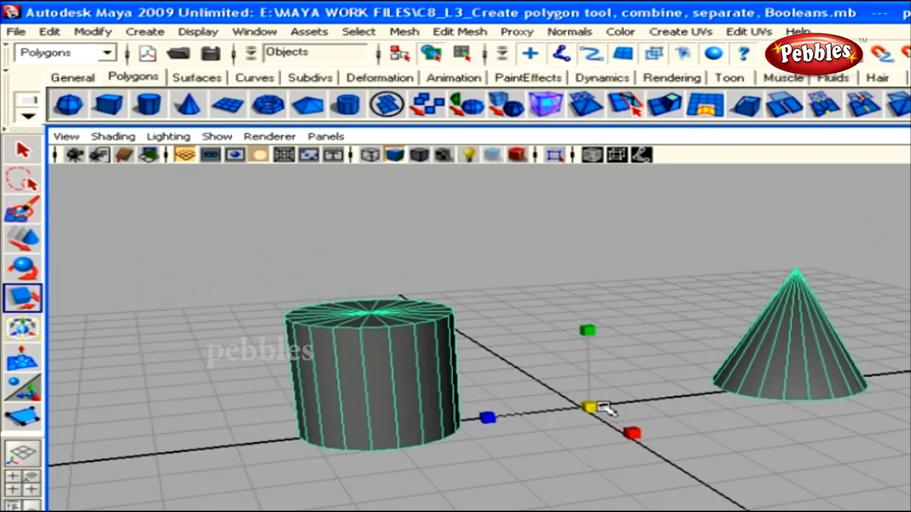
{"action": "key", "text": "w"}
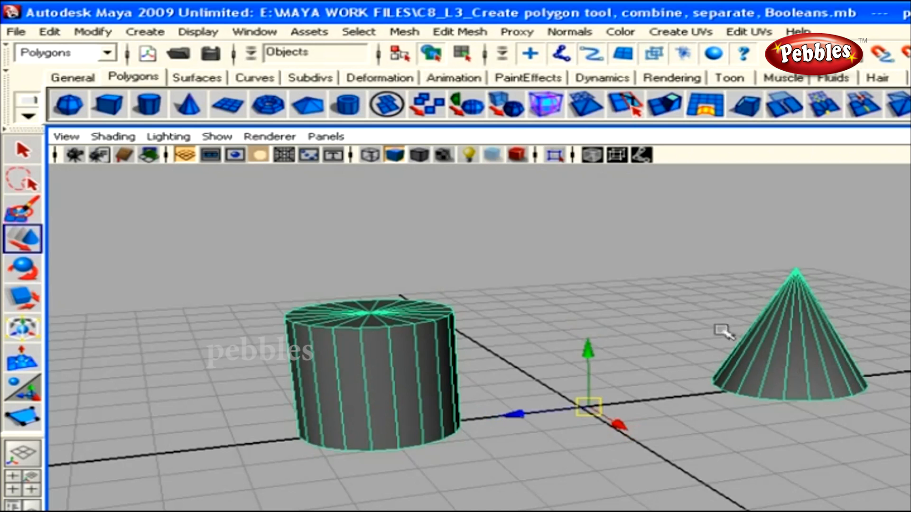
Separate the combined mesh back into an independent cylinder and cone
{"action": "left_click", "coordinate": [404, 33]}
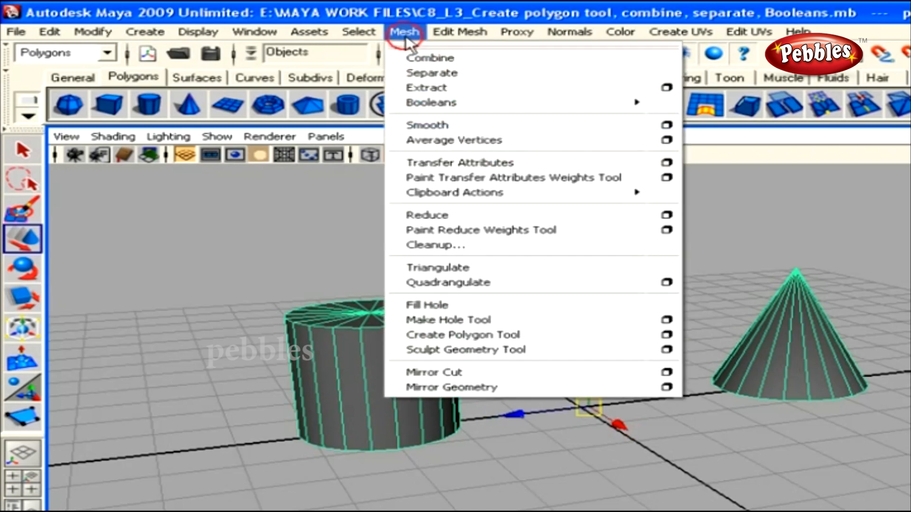
{"action": "left_click", "coordinate": [437, 74]}
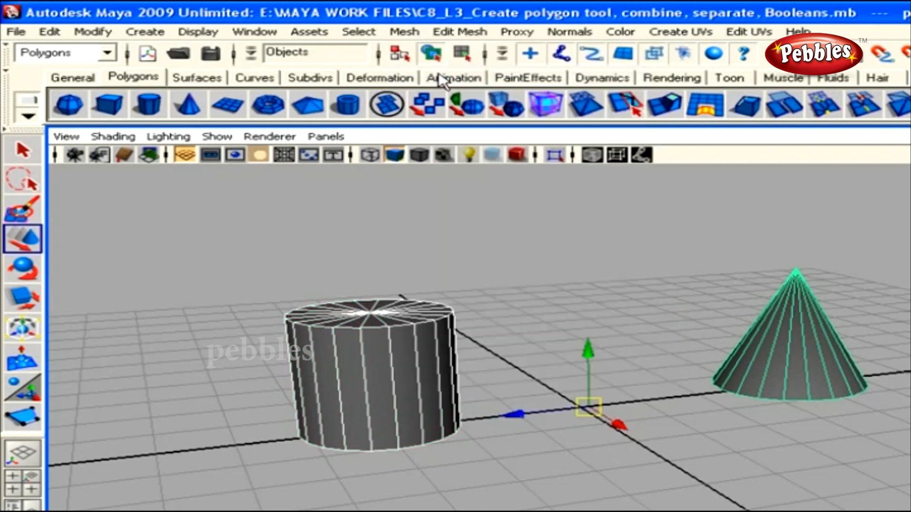
{"action": "left_click", "coordinate": [506, 260]}
Move the cylinder and the cone slightly apart along Z as individual objects
{"action": "left_click", "coordinate": [299, 418]}
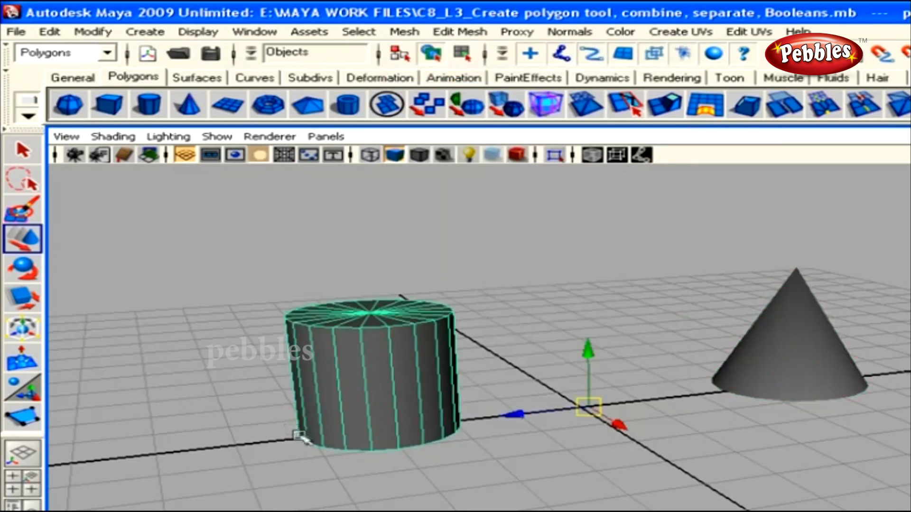
{"action": "left_click_drag", "start_coordinate": [580, 420], "coordinate": [540, 412]}
{"action": "left_click", "coordinate": [763, 395]}
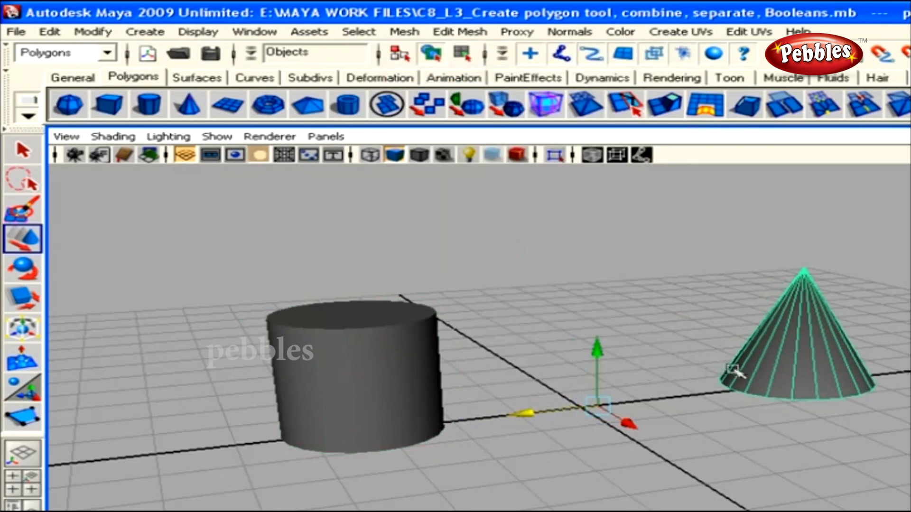
Center the pivot of the cylinder
{"action": "left_click", "coordinate": [361, 365]}
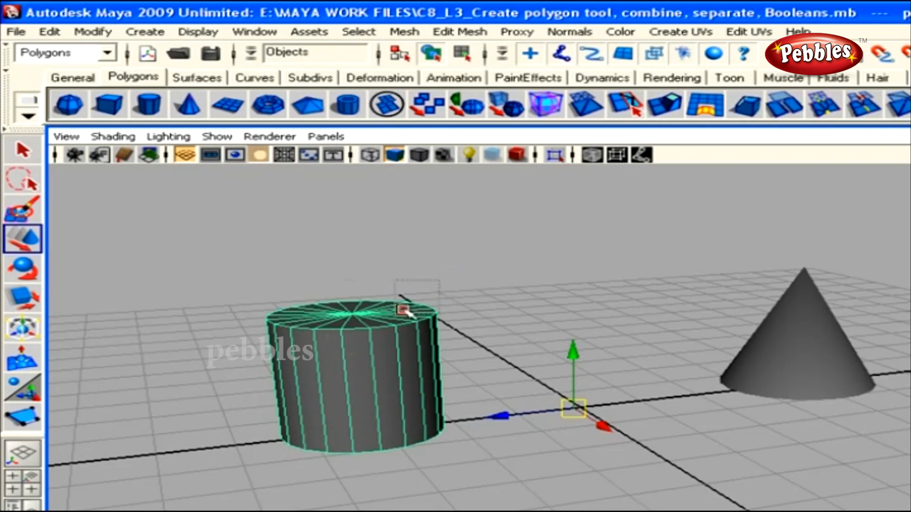
{"action": "left_click", "coordinate": [92, 32]}
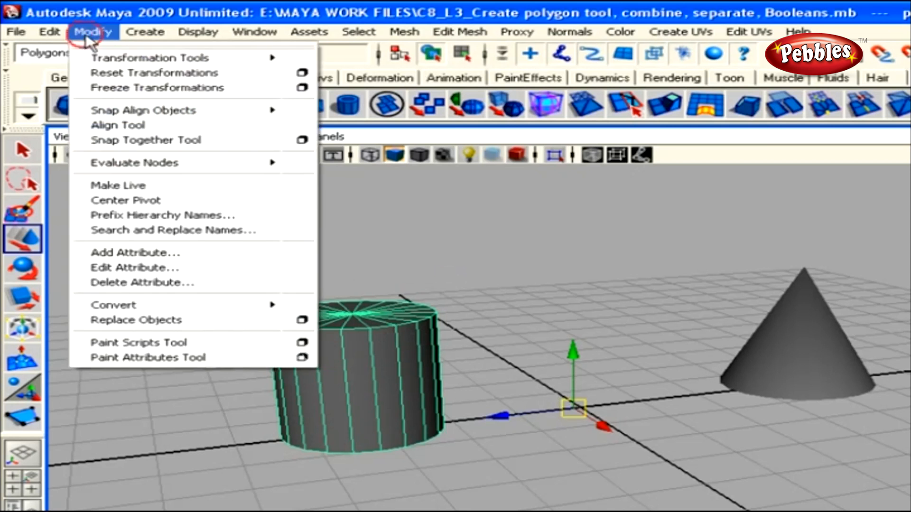
{"action": "left_click", "coordinate": [149, 201]}
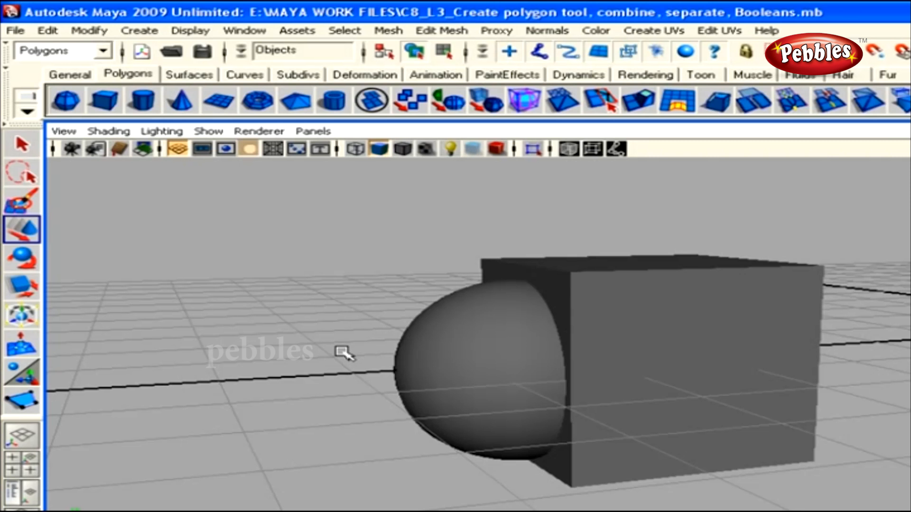
Combine the sphere and the cube it intersects into a single mesh
{"action": "left_click", "coordinate": [628, 378]}
{"action": "left_click", "coordinate": [502, 383]}
{"action": "left_click_drag", "start_coordinate": [634, 442], "coordinate": [398, 366], "text": "alt"}
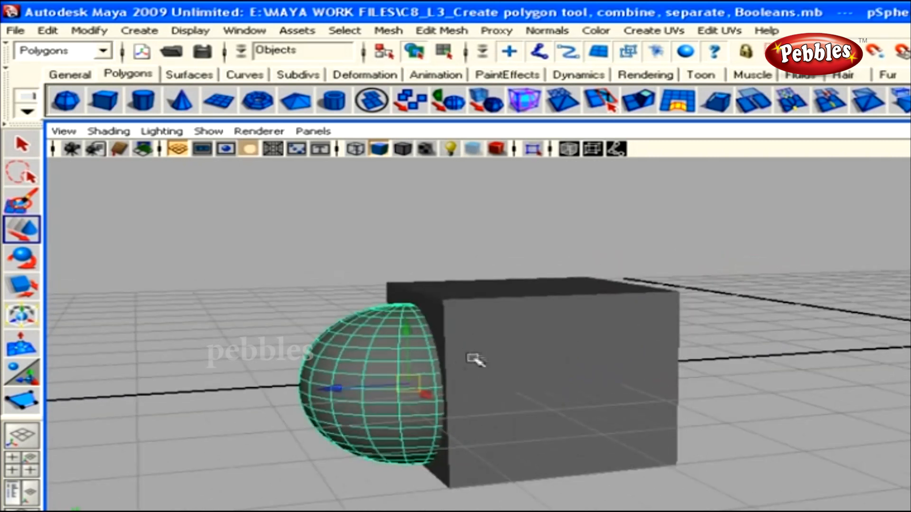
{"action": "left_click", "coordinate": [511, 369]}
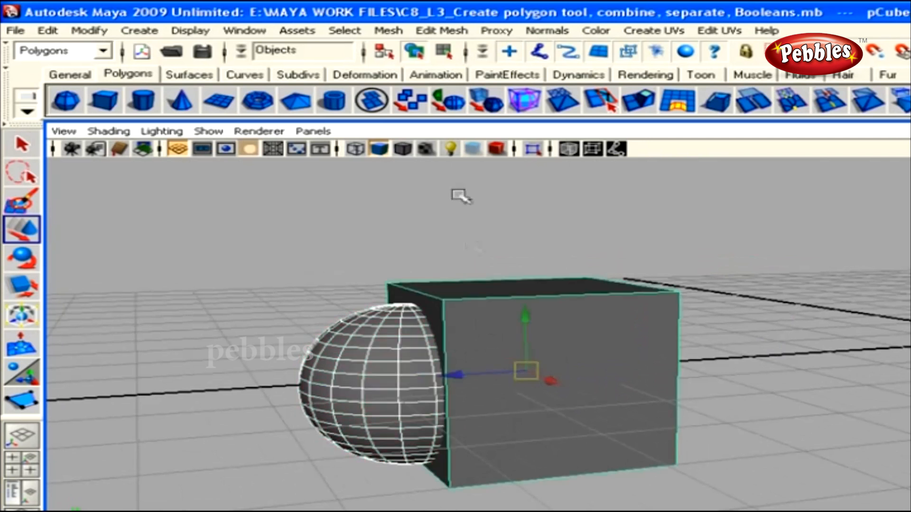
{"action": "left_click", "coordinate": [389, 30]}
{"action": "left_click", "coordinate": [395, 57]}
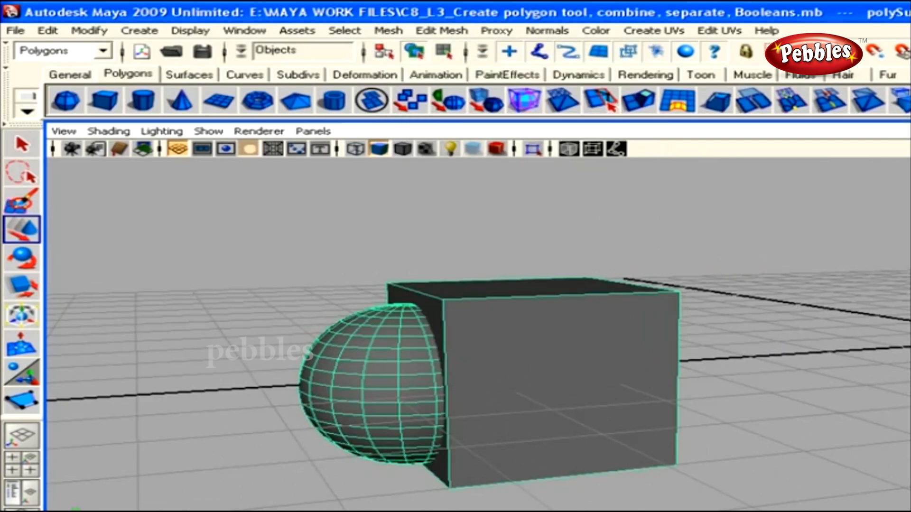
Merge the second intersecting sphere and cube into one mesh with a Boolean Union
{"action": "middle_click_drag", "start_coordinate": [878, 405], "coordinate": [234, 387], "text": "alt"}
{"action": "mouse_move", "coordinate": [892, 351]}
{"action": "right_mouse_down", "text": "alt"}
{"action": "mouse_move", "coordinate": [852, 347]}
{"action": "mouse_move", "coordinate": [902, 356]}
{"action": "right_mouse_up", "text": "alt"}
{"action": "middle_click_drag", "start_coordinate": [901, 355], "coordinate": [833, 429], "text": "alt"}
{"action": "left_click", "coordinate": [731, 375]}
{"action": "left_click", "coordinate": [884, 398], "text": "shift"}
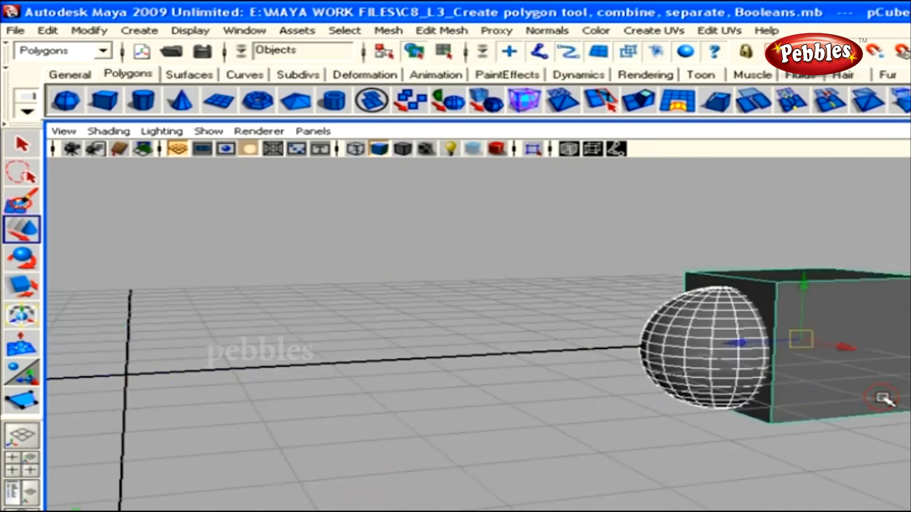
{"action": "right_click_drag", "start_coordinate": [785, 382], "coordinate": [845, 380], "text": "alt"}
{"action": "middle_click_drag", "start_coordinate": [844, 380], "coordinate": [643, 336], "text": "alt"}
{"action": "right_click_drag", "start_coordinate": [643, 336], "coordinate": [690, 390], "text": "alt"}
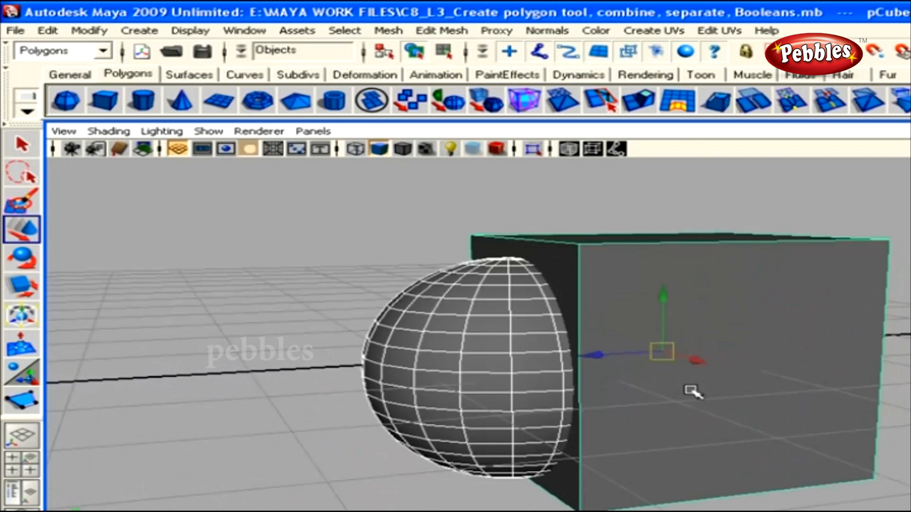
{"action": "left_click", "coordinate": [332, 337]}
{"action": "left_click_drag", "start_coordinate": [290, 263], "coordinate": [669, 395]}
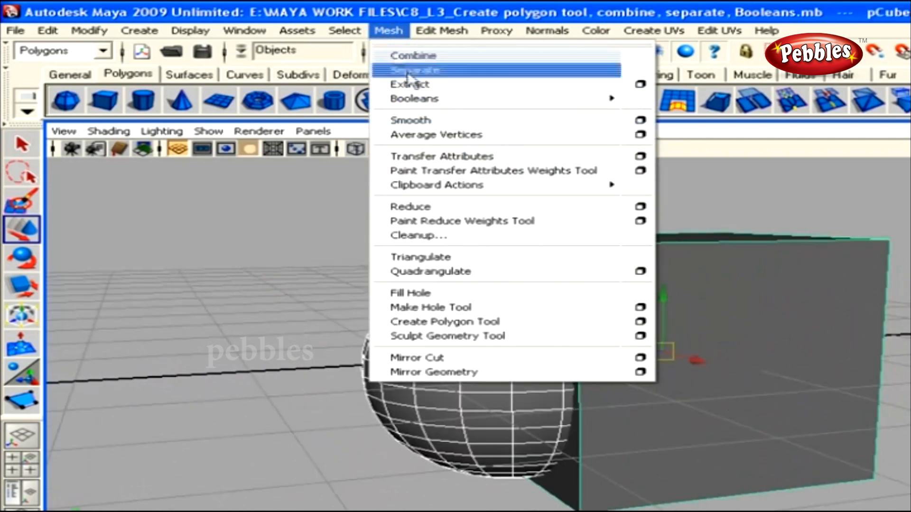
{"action": "mouse_move", "coordinate": [427, 98]}
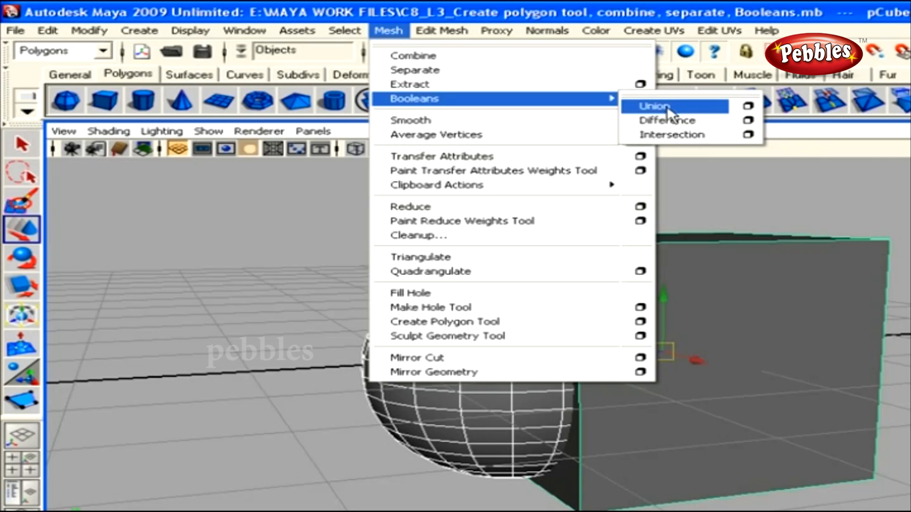
{"action": "left_click", "coordinate": [669, 108]}
Compare the combined sphere-and-cube mesh with the Boolean Union mesh in shaded display
{"action": "right_click_drag", "start_coordinate": [777, 372], "coordinate": [418, 365], "text": "alt"}
{"action": "left_click_drag", "start_coordinate": [417, 366], "coordinate": [478, 354], "text": "alt"}
{"action": "right_click_drag", "start_coordinate": [569, 347], "coordinate": [514, 340], "text": "alt"}
{"action": "mouse_move", "coordinate": [514, 340]}
{"action": "left_mouse_down", "text": "alt"}
{"action": "mouse_move", "coordinate": [554, 333]}
{"action": "mouse_move", "coordinate": [522, 329]}
{"action": "left_mouse_up", "text": "alt"}
{"action": "left_click_drag", "start_coordinate": [402, 240], "coordinate": [323, 308]}
{"action": "left_click_drag", "start_coordinate": [346, 323], "coordinate": [423, 355], "text": "alt"}
{"action": "left_click_drag", "start_coordinate": [778, 253], "coordinate": [894, 376]}
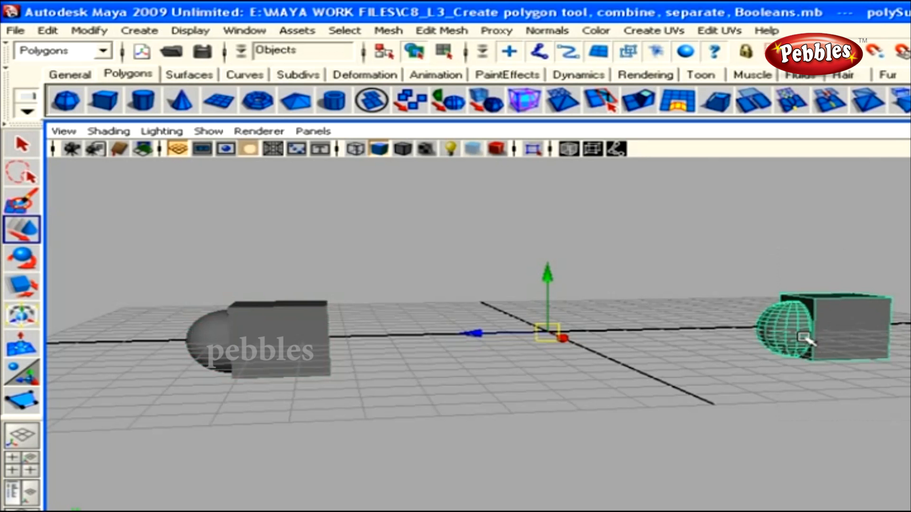
Switch to wireframe display and examine the interior of the combined sphere-and-cube mesh
{"action": "key", "text": "4"}
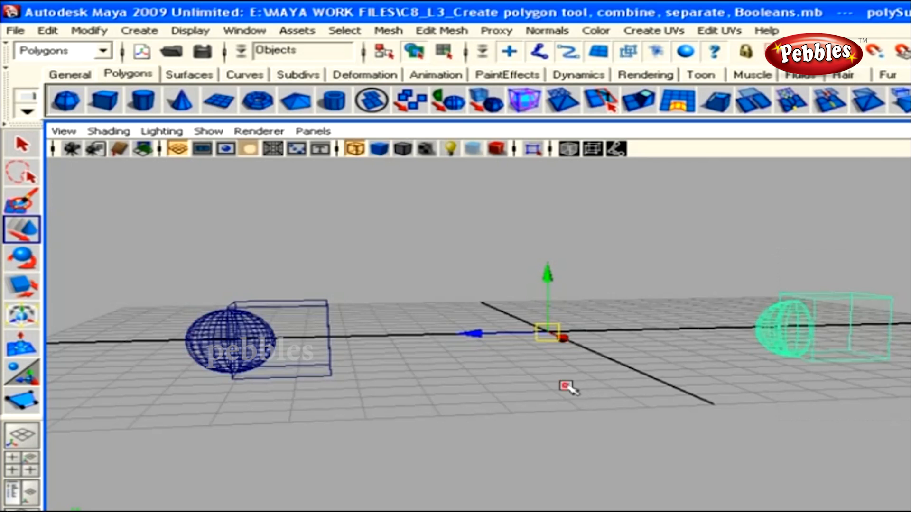
{"action": "left_click", "coordinate": [527, 382]}
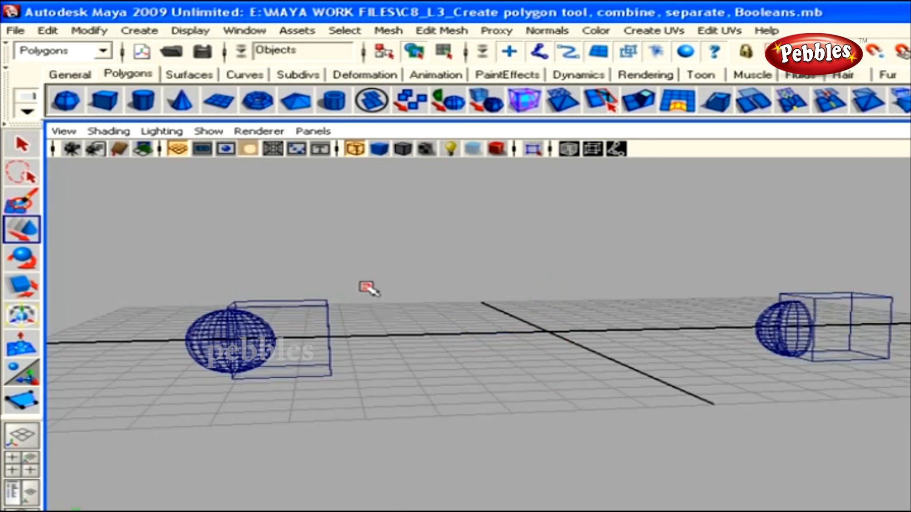
{"action": "left_click", "coordinate": [218, 356]}
{"action": "key", "text": "f"}
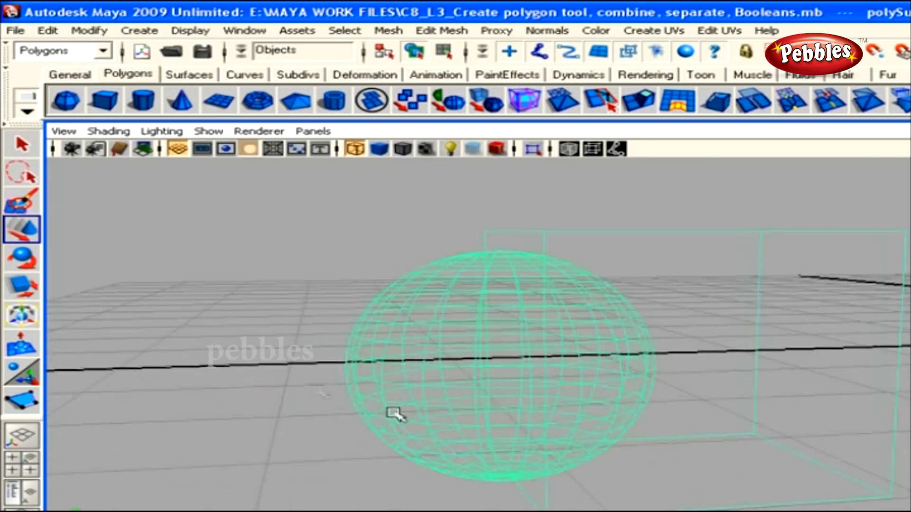
{"action": "left_click", "coordinate": [602, 444]}
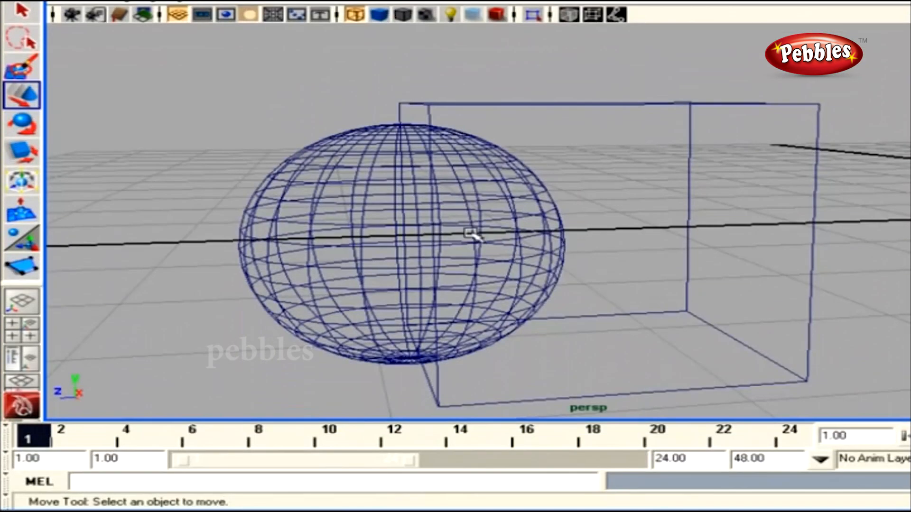
{"action": "left_click_drag", "start_coordinate": [473, 236], "coordinate": [546, 257], "text": "alt"}
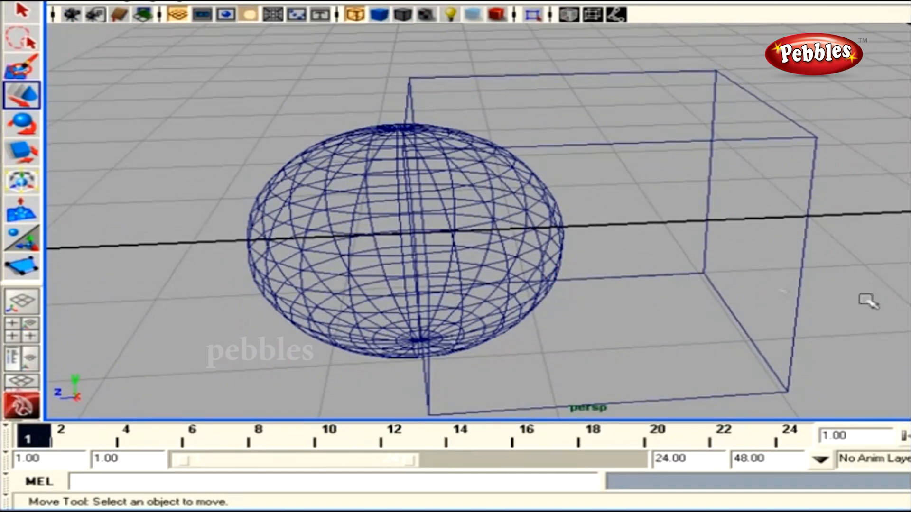
Examine the interior of the Boolean Union mesh in wireframe and compare it with the combined mesh
{"action": "right_click_drag", "start_coordinate": [778, 287], "coordinate": [546, 280], "text": "alt"}
{"action": "middle_click_drag", "start_coordinate": [880, 264], "coordinate": [635, 266], "text": "alt"}
{"action": "middle_click_drag", "start_coordinate": [815, 256], "coordinate": [667, 270], "text": "alt"}
{"action": "right_click_drag", "start_coordinate": [668, 283], "coordinate": [722, 290], "text": "alt"}
{"action": "left_click", "coordinate": [847, 252]}
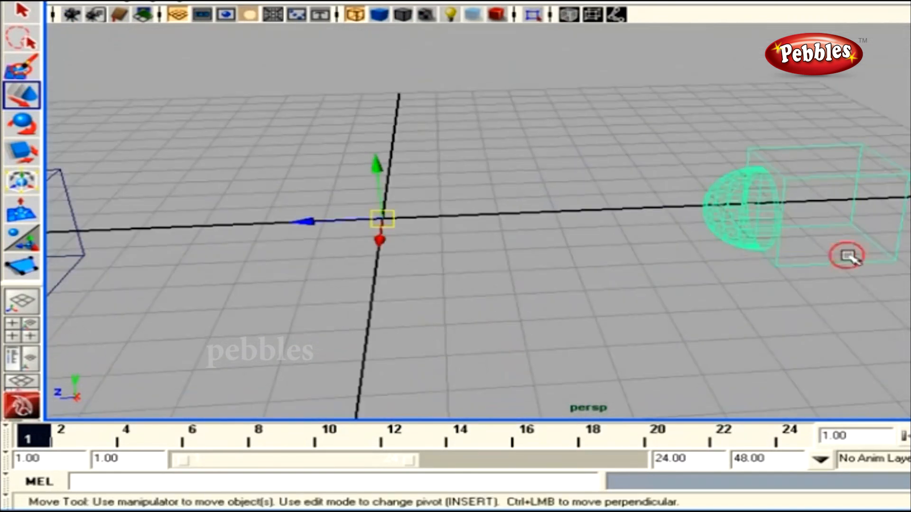
{"action": "left_click_drag", "start_coordinate": [840, 255], "coordinate": [718, 265], "text": "alt"}
{"action": "left_click", "coordinate": [596, 226]}
{"action": "left_click_drag", "start_coordinate": [596, 226], "coordinate": [540, 217], "text": "alt"}
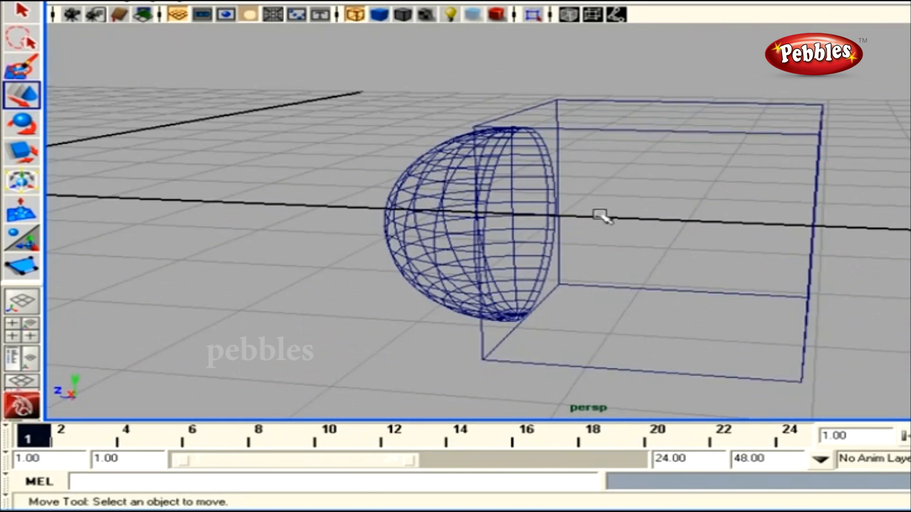
{"action": "right_click_drag", "start_coordinate": [609, 237], "coordinate": [521, 268], "text": "alt"}
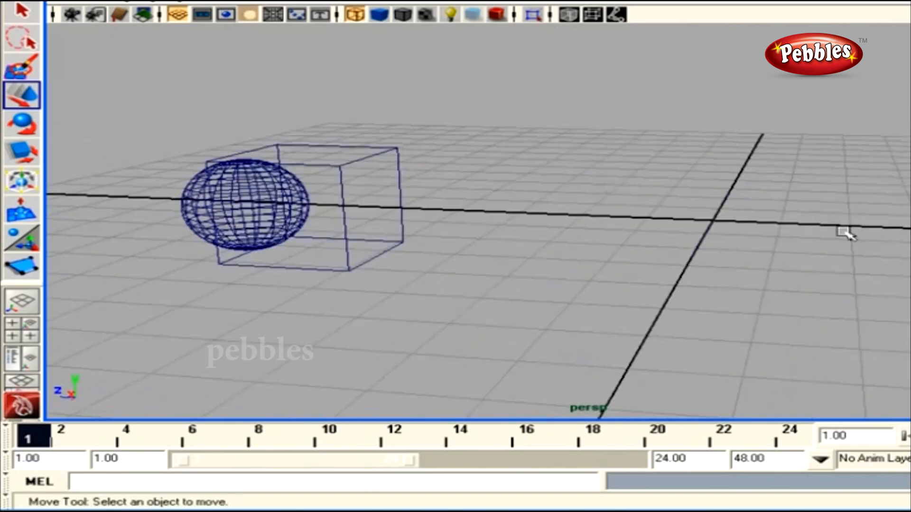
{"action": "left_click", "coordinate": [177, 216]}
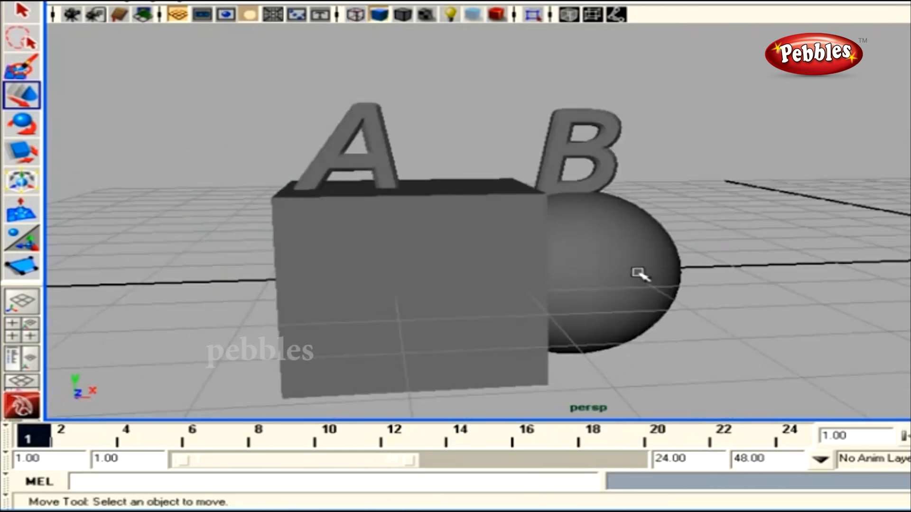
Subtract sphere B from cube A with a Boolean Difference and check the cavity it cuts
{"action": "left_click_drag", "start_coordinate": [656, 315], "coordinate": [602, 309], "text": "alt"}
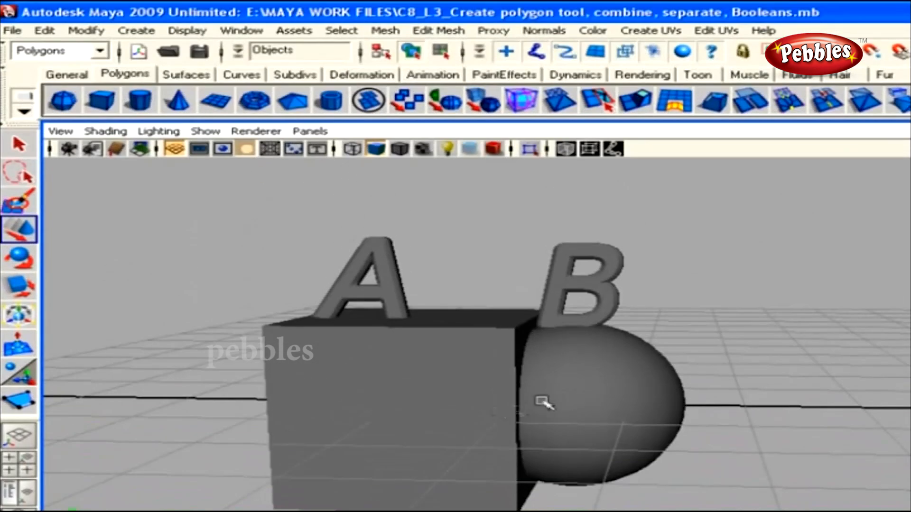
{"action": "left_click", "coordinate": [429, 374]}
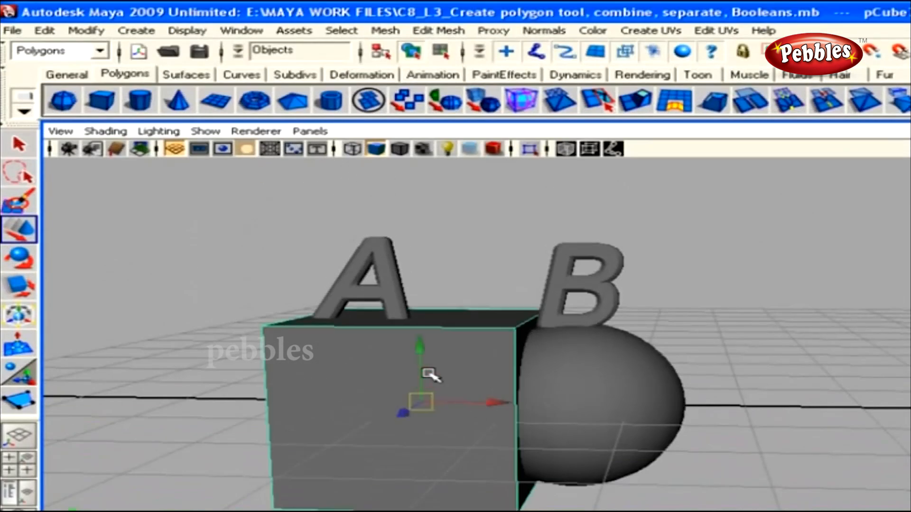
{"action": "left_click", "coordinate": [638, 391]}
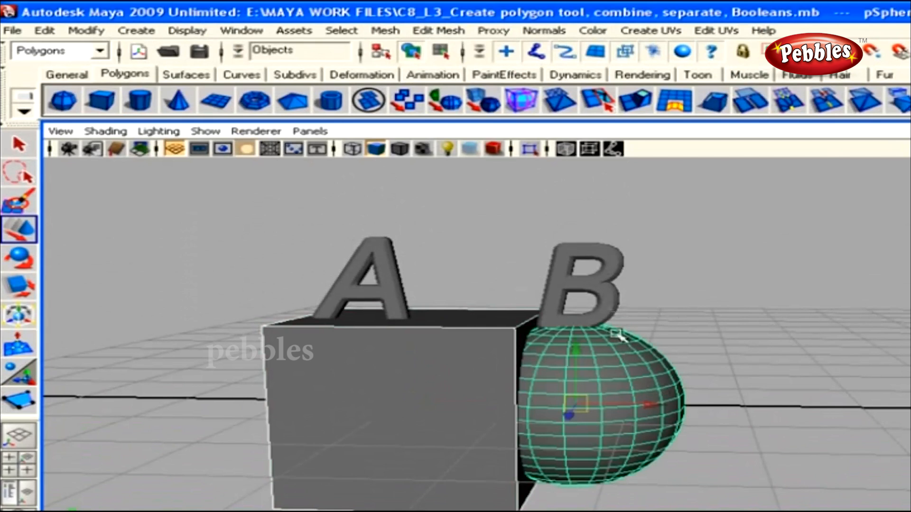
{"action": "left_click", "coordinate": [385, 29]}
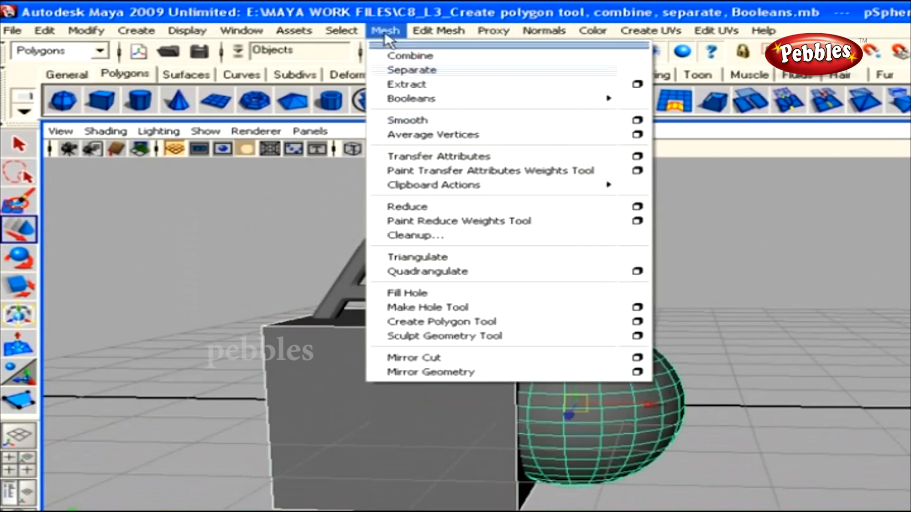
{"action": "mouse_move", "coordinate": [413, 95]}
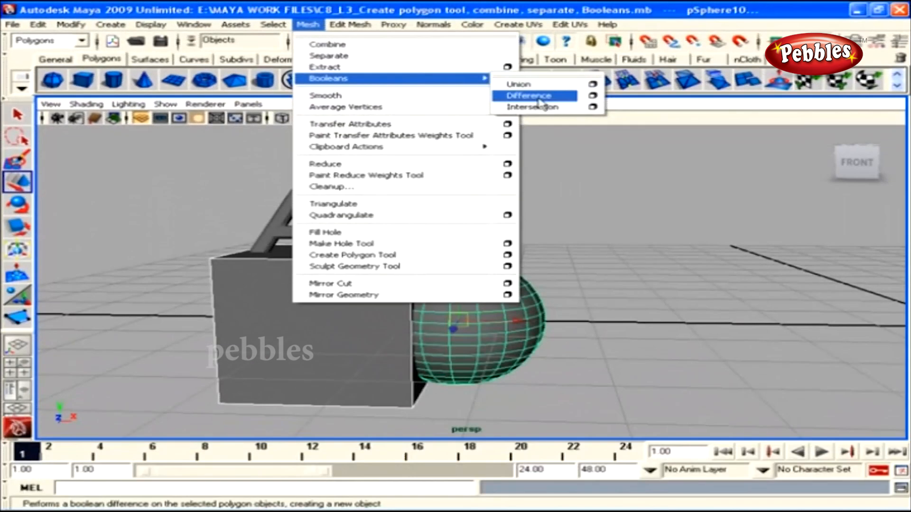
{"action": "left_click", "coordinate": [539, 99]}
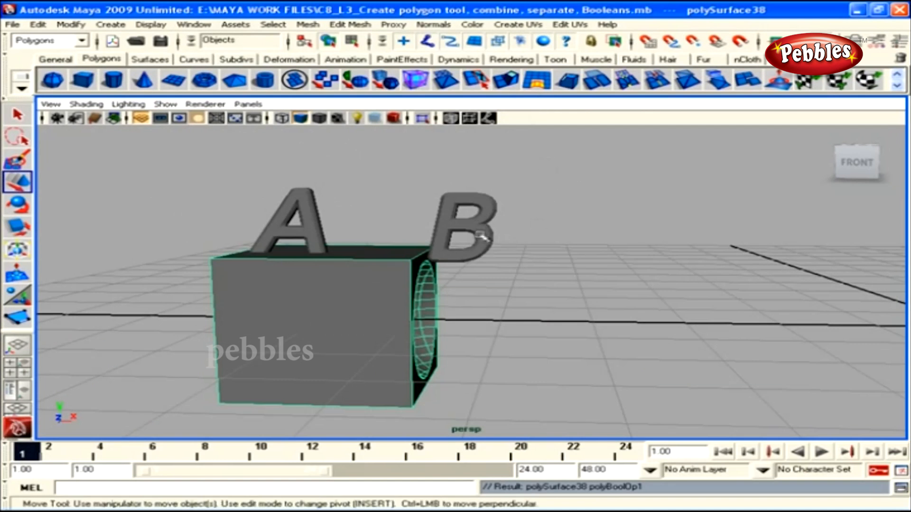
{"action": "left_click_drag", "start_coordinate": [477, 242], "coordinate": [398, 310], "text": "alt"}
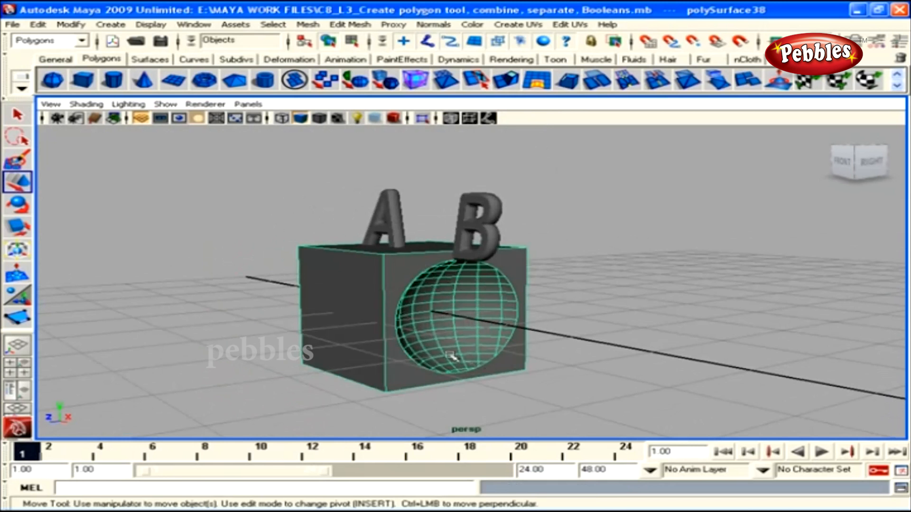
{"action": "left_click_drag", "start_coordinate": [466, 279], "coordinate": [356, 271], "text": "alt"}
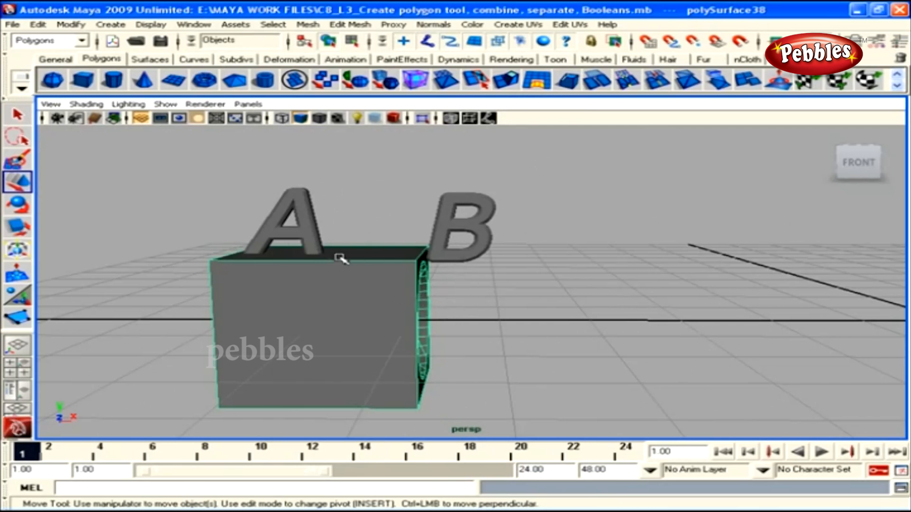
Apply a Boolean Intersection to the other pair, sphere B and cube A, and view the result from several angles
{"action": "scroll", "coordinate": [425, 302], "scroll_direction": "down", "scroll_amount": 5}
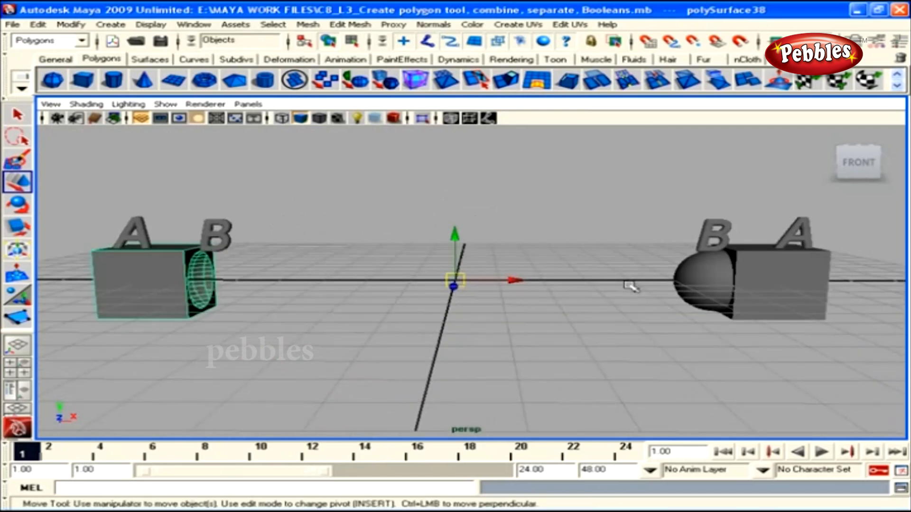
{"action": "middle_click_drag", "start_coordinate": [629, 286], "coordinate": [458, 305], "text": "alt"}
{"action": "right_click_drag", "start_coordinate": [458, 305], "coordinate": [612, 319], "text": "alt"}
{"action": "middle_click_drag", "start_coordinate": [612, 319], "coordinate": [545, 320], "text": "alt"}
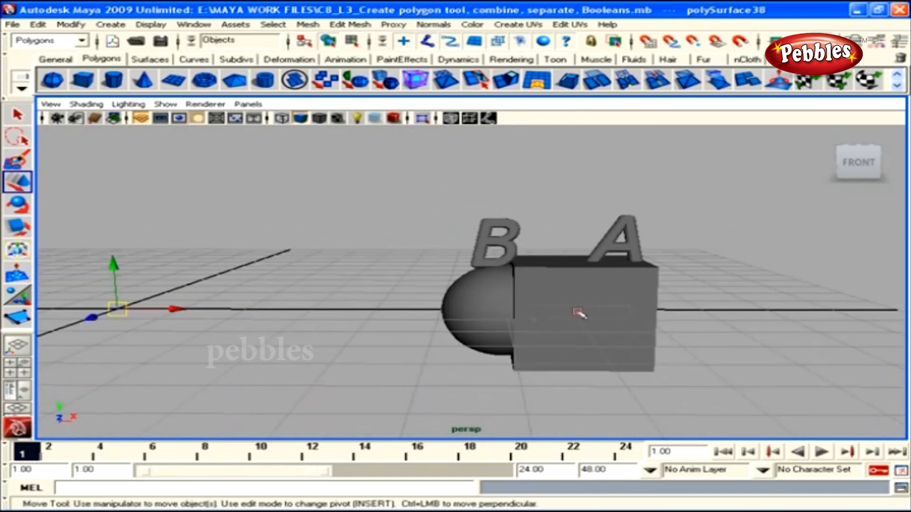
{"action": "left_click", "coordinate": [474, 318]}
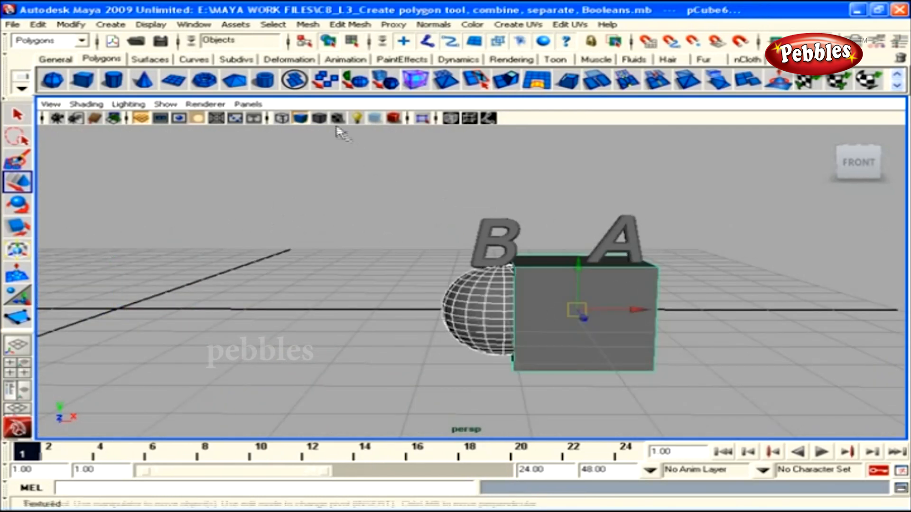
{"action": "left_click", "coordinate": [308, 24]}
{"action": "mouse_move", "coordinate": [341, 80]}
{"action": "left_click", "coordinate": [531, 106]}
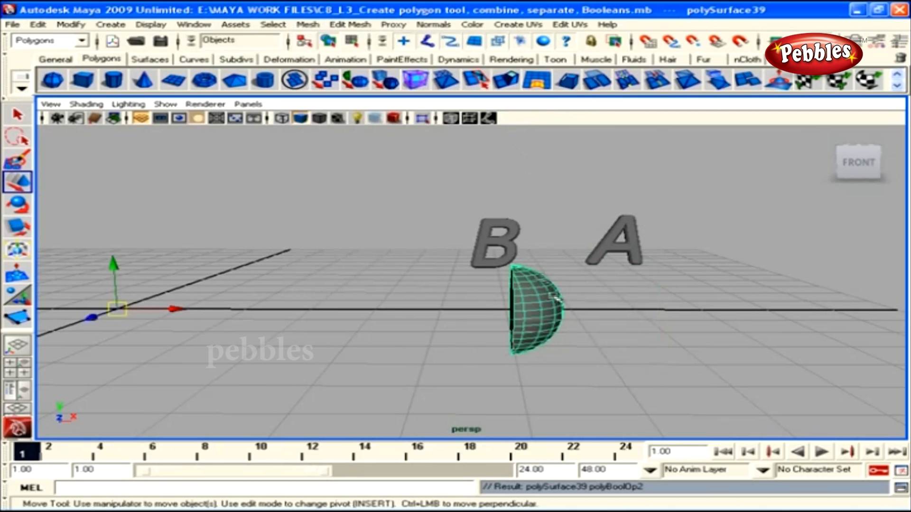
{"action": "left_click_drag", "start_coordinate": [531, 316], "coordinate": [423, 291], "text": "alt"}
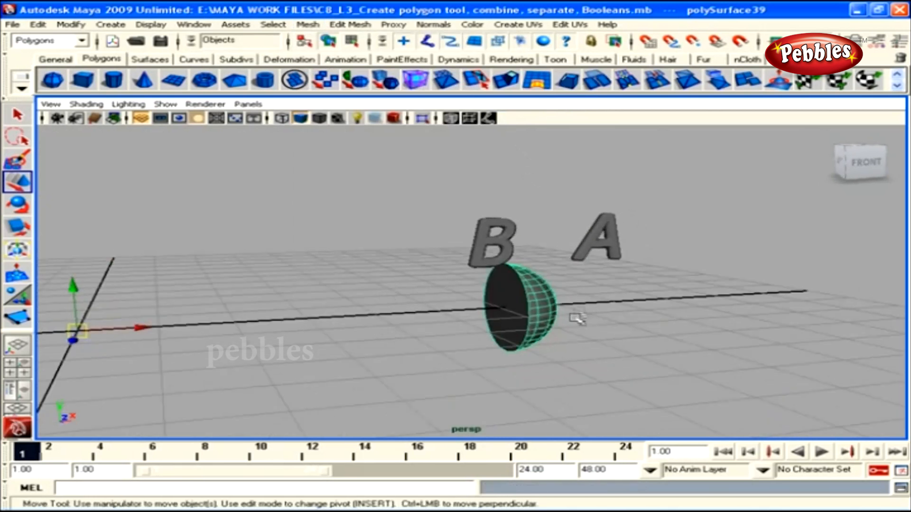
{"action": "left_click_drag", "start_coordinate": [578, 315], "coordinate": [630, 284], "text": "alt"}
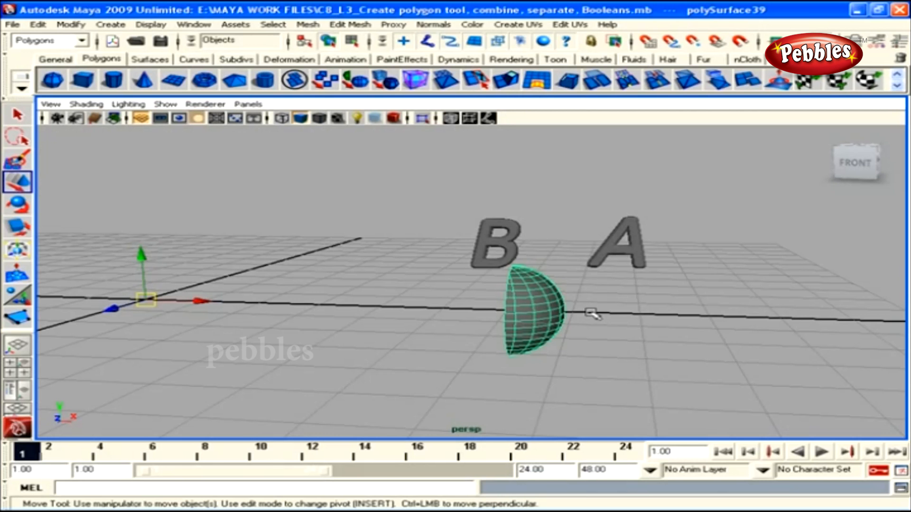
{"action": "right_click_drag", "start_coordinate": [592, 314], "coordinate": [361, 328], "text": "alt"}
{"action": "middle_click_drag", "start_coordinate": [332, 324], "coordinate": [471, 331], "text": "alt"}
{"action": "left_click_drag", "start_coordinate": [472, 332], "coordinate": [439, 332], "text": "alt"}
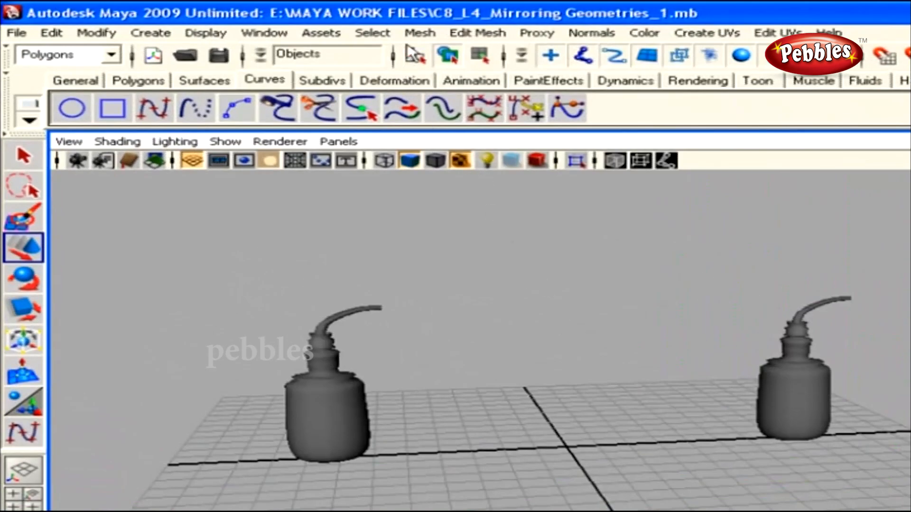
{"action": "left_click", "coordinate": [420, 32]}
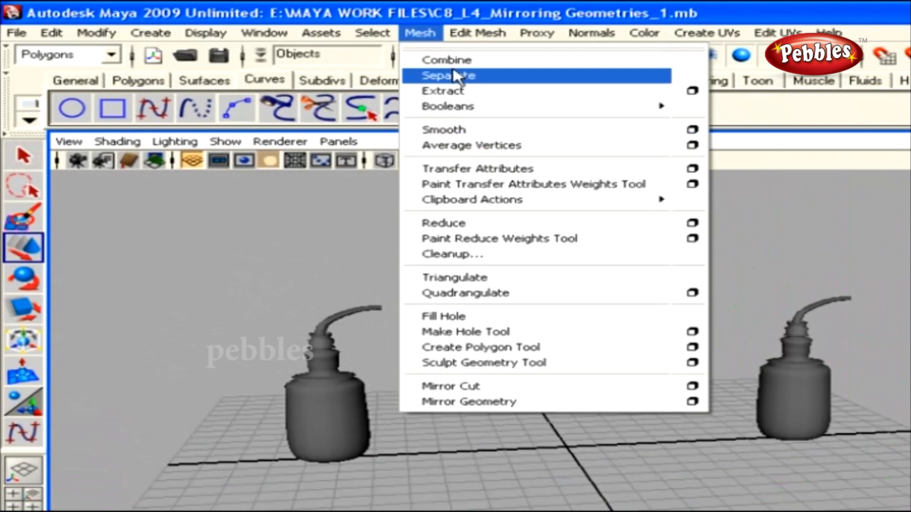
{"action": "mouse_move", "coordinate": [475, 113]}
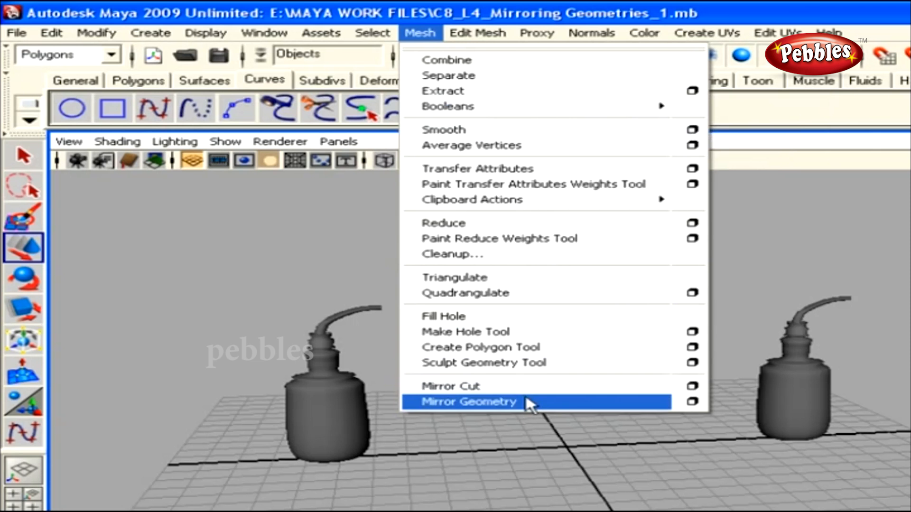
{"action": "left_click", "coordinate": [466, 388]}
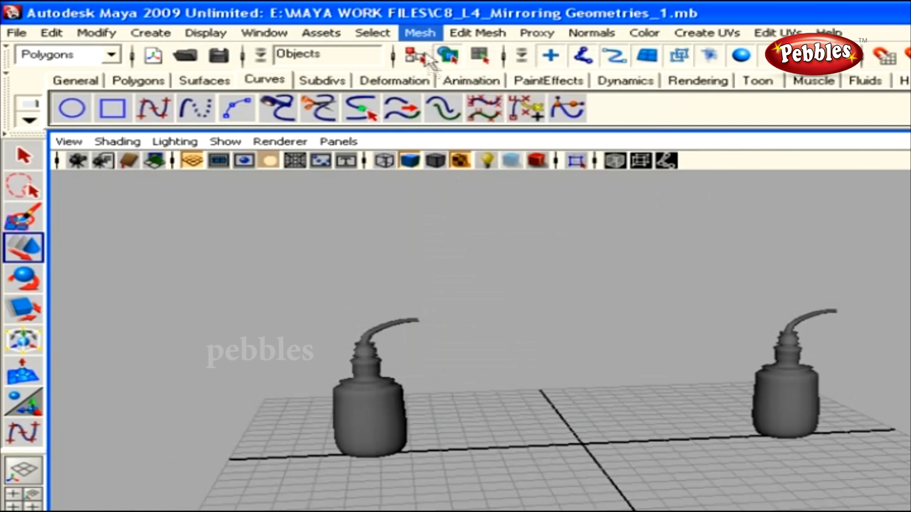
Open the Mirror Cut options and move the dialog clear of the bottles
{"action": "left_click", "coordinate": [420, 33]}
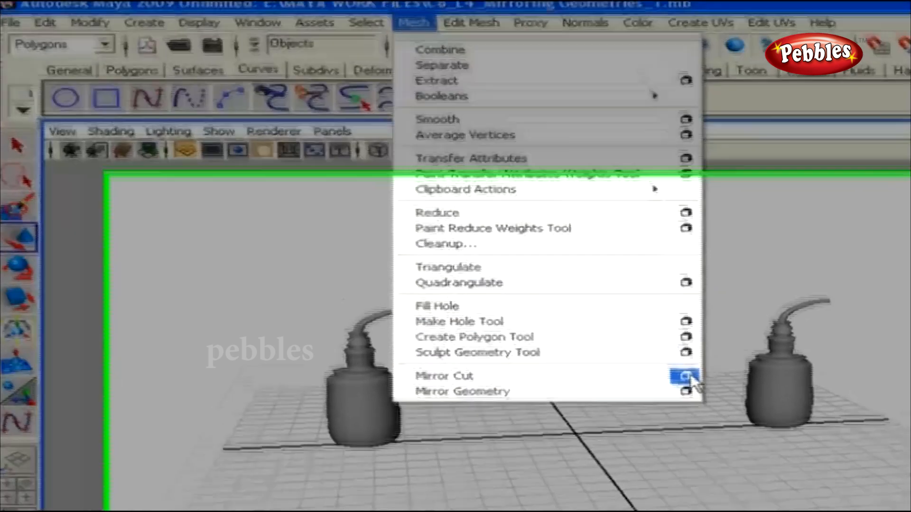
{"action": "left_click", "coordinate": [692, 386]}
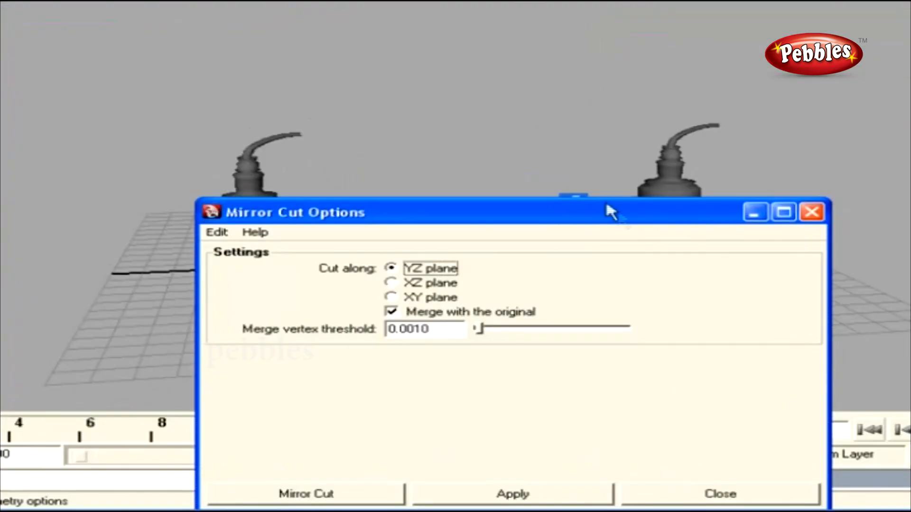
{"action": "left_click_drag", "start_coordinate": [607, 206], "coordinate": [910, 1]}
{"action": "left_click", "coordinate": [447, 88]}
{"action": "left_click", "coordinate": [602, 17]}
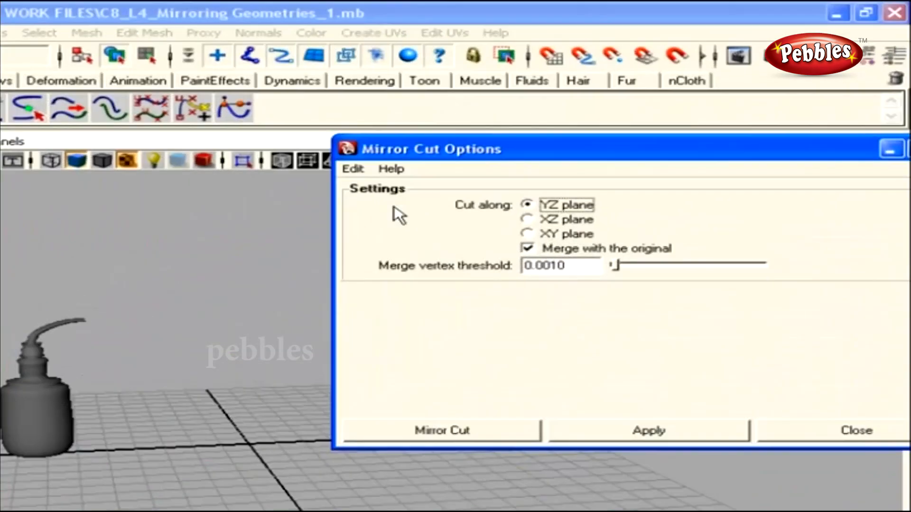
Mirror Cut the first bottle along the YZ plane with Merge with the original on, and slide the cut plane slightly along negative X
{"action": "left_click", "coordinate": [80, 429]}
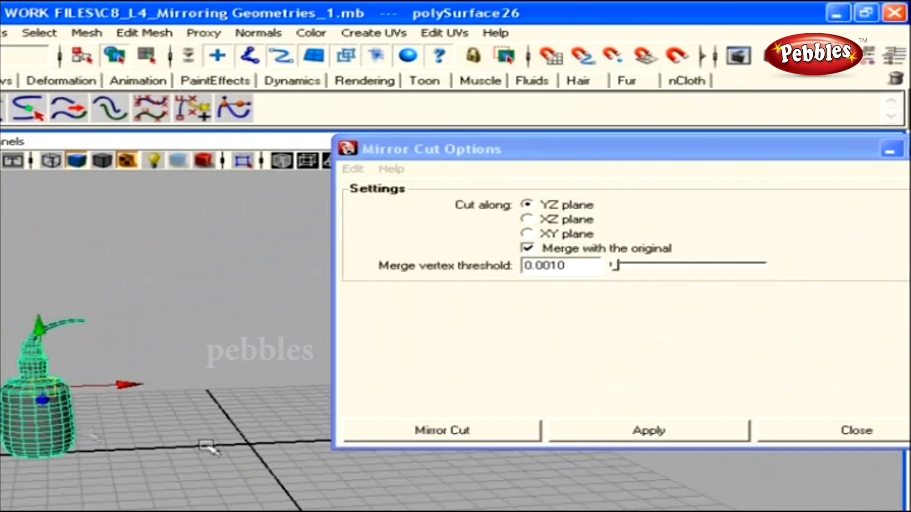
{"action": "left_click", "coordinate": [669, 430]}
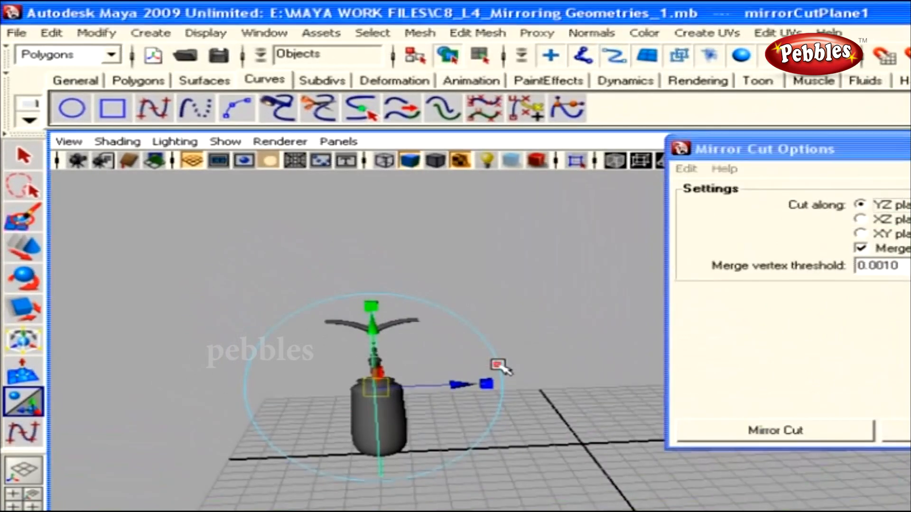
{"action": "mouse_move", "coordinate": [499, 365]}
{"action": "left_mouse_down"}
{"action": "mouse_move", "coordinate": [491, 346]}
{"action": "mouse_move", "coordinate": [492, 368]}
{"action": "mouse_move", "coordinate": [480, 347]}
{"action": "mouse_move", "coordinate": [486, 368]}
{"action": "left_mouse_up"}
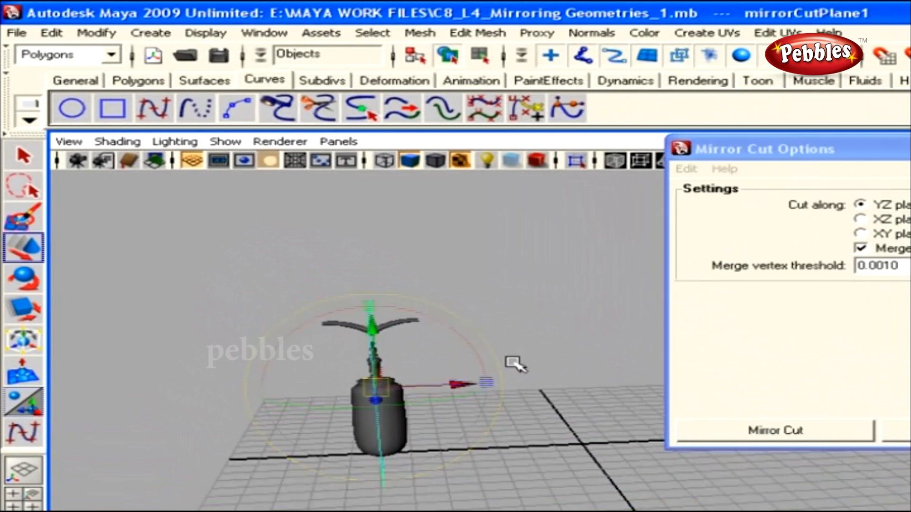
{"action": "key", "text": "w"}
{"action": "mouse_move", "coordinate": [462, 387]}
{"action": "left_mouse_down"}
{"action": "mouse_move", "coordinate": [409, 389]}
{"action": "mouse_move", "coordinate": [445, 391]}
{"action": "left_mouse_up"}
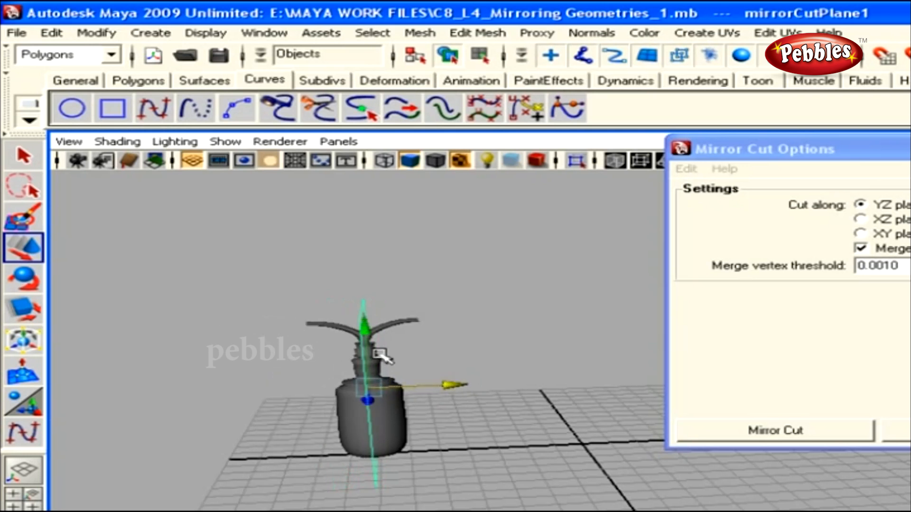
Try deleting the mirror cut plane while the bottle still has its construction history, and inspect the bottle
{"action": "key", "text": "Delete"}
{"action": "left_click_drag", "start_coordinate": [393, 401], "coordinate": [419, 404], "text": "alt"}
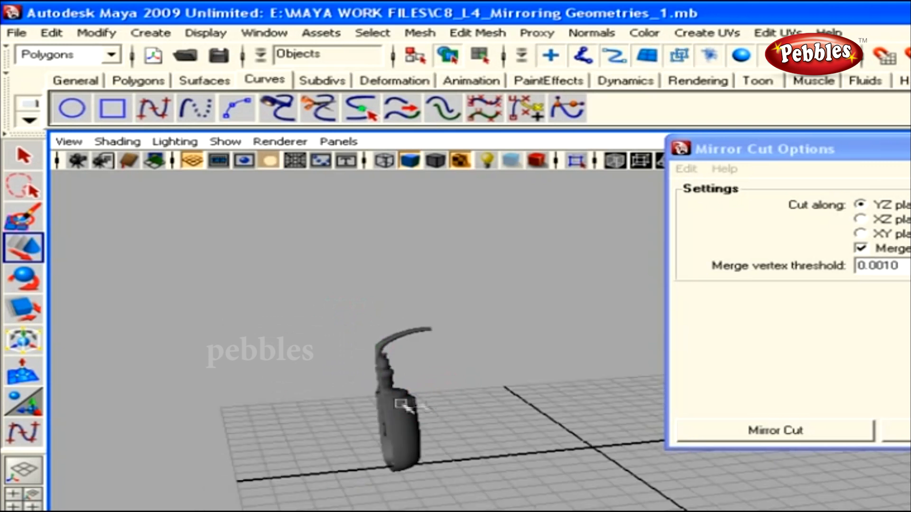
{"action": "left_click_drag", "start_coordinate": [509, 426], "coordinate": [435, 400], "text": "alt"}
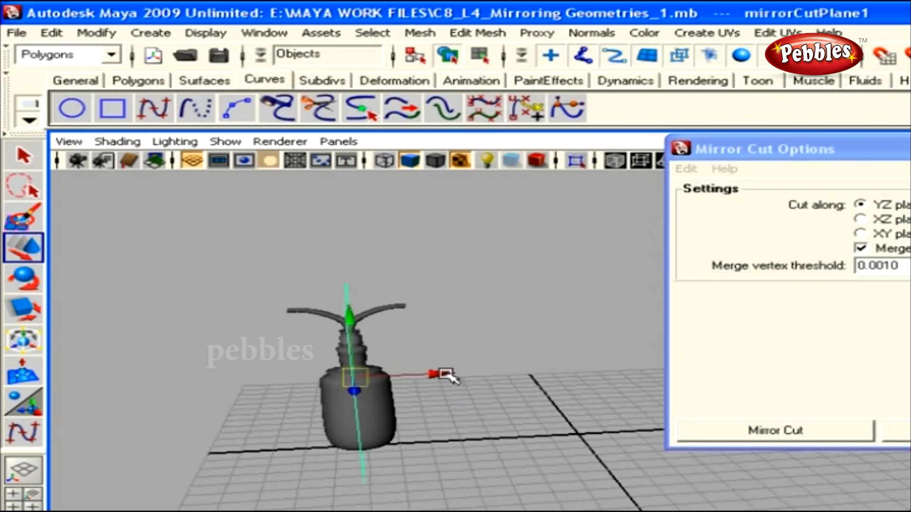
Delete the mirrored bottle's construction history and remove the mirror cut plane
{"action": "left_click", "coordinate": [391, 402]}
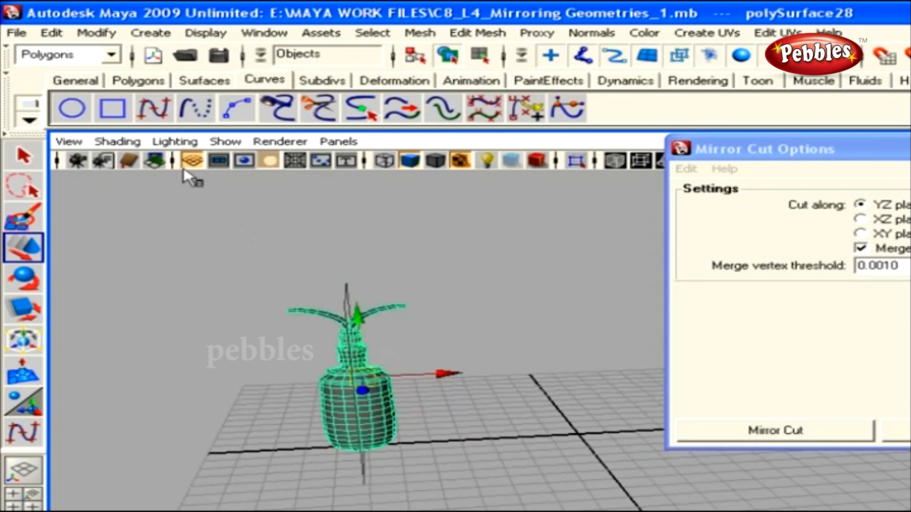
{"action": "left_click", "coordinate": [51, 33]}
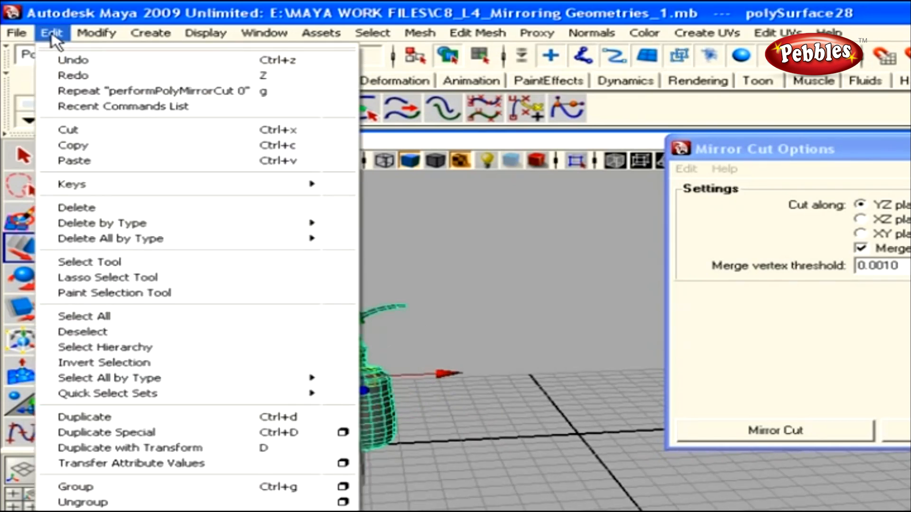
{"action": "mouse_move", "coordinate": [174, 224]}
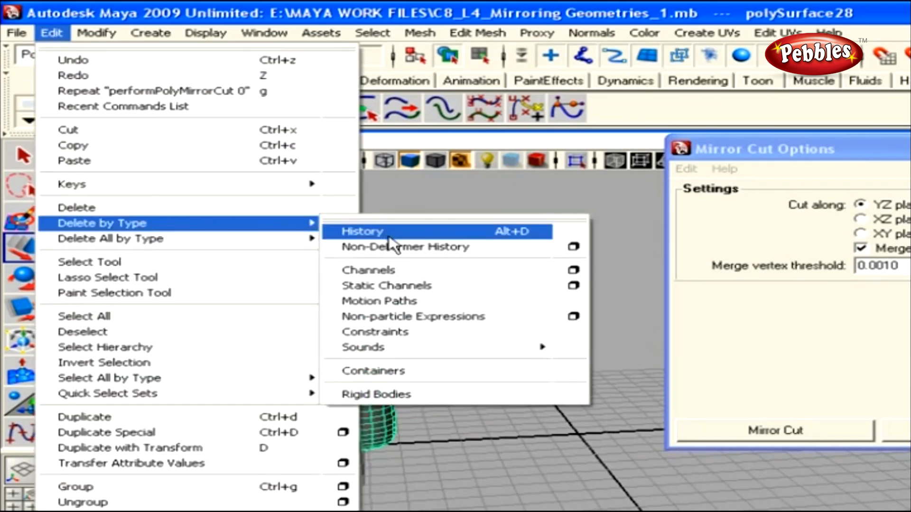
{"action": "left_click", "coordinate": [375, 231]}
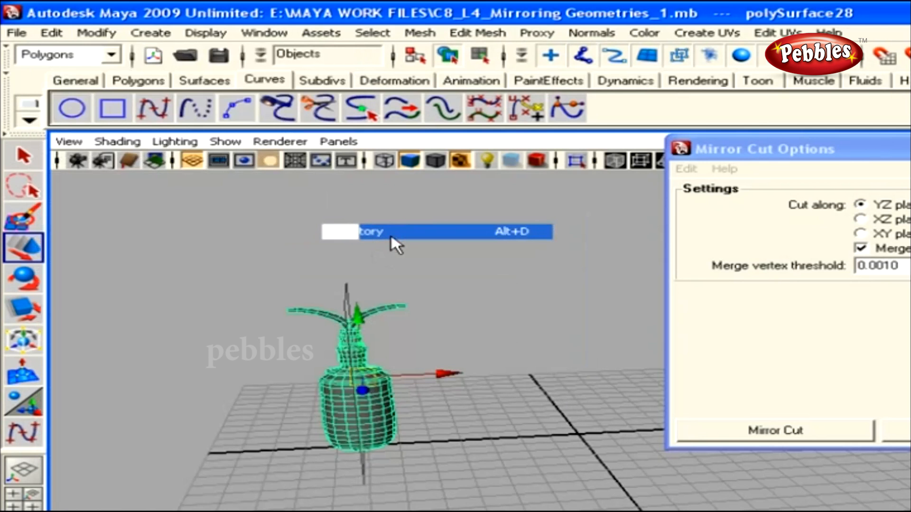
{"action": "left_click", "coordinate": [349, 290]}
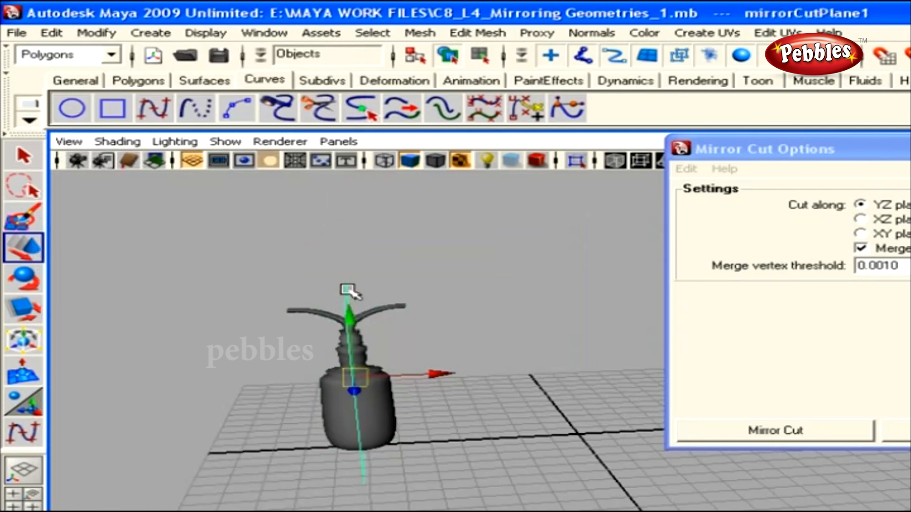
{"action": "left_click", "coordinate": [349, 291]}
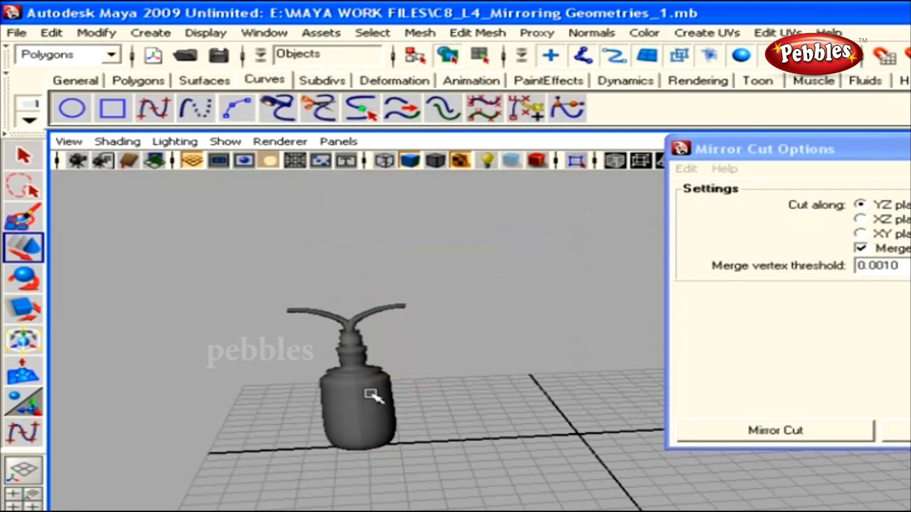
Mirror Cut the second bottle along the YZ plane with Merge with the original off, and move the cut plane along negative X to separate the copies
{"action": "middle_click_drag", "start_coordinate": [524, 407], "coordinate": [348, 384], "text": "alt"}
{"action": "scroll", "coordinate": [406, 388], "scroll_direction": "down", "scroll_amount": 2}
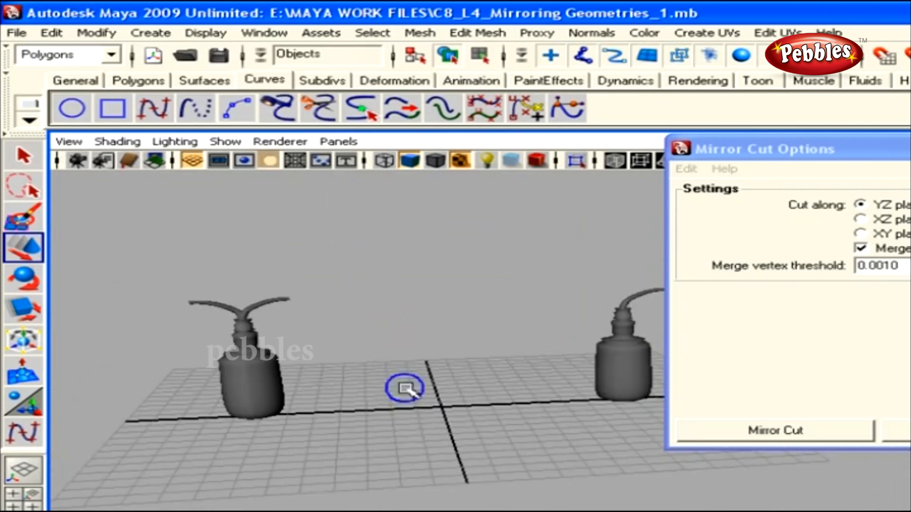
{"action": "middle_click_drag", "start_coordinate": [406, 388], "coordinate": [405, 405], "text": "alt"}
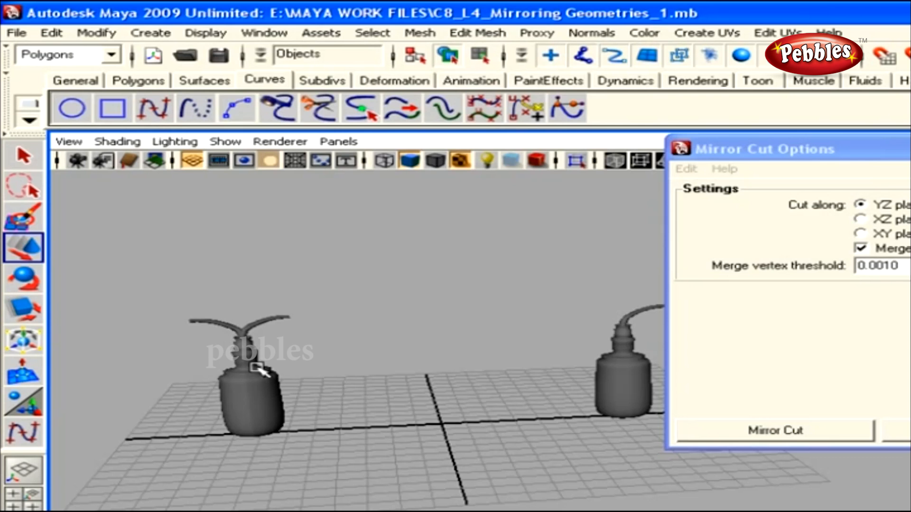
{"action": "left_click_drag", "start_coordinate": [588, 327], "coordinate": [641, 421]}
{"action": "middle_click_drag", "start_coordinate": [641, 422], "coordinate": [484, 430], "text": "alt"}
{"action": "right_click_drag", "start_coordinate": [483, 430], "coordinate": [536, 445], "text": "alt"}
{"action": "middle_click_drag", "start_coordinate": [536, 444], "coordinate": [627, 433], "text": "alt"}
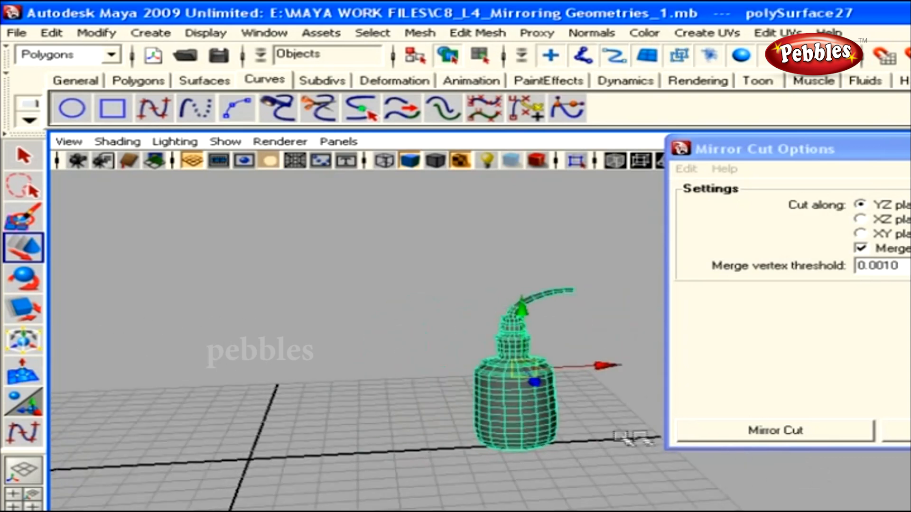
{"action": "left_click", "coordinate": [861, 150]}
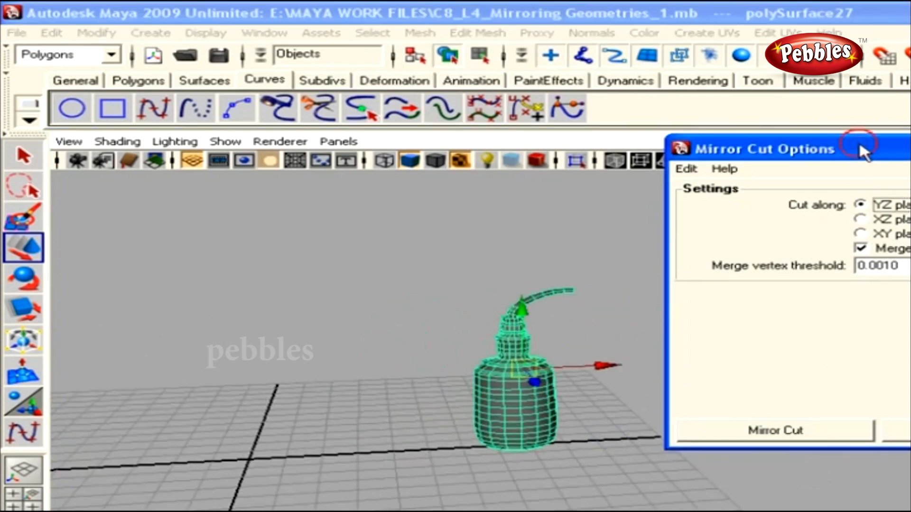
{"action": "left_click", "coordinate": [861, 248]}
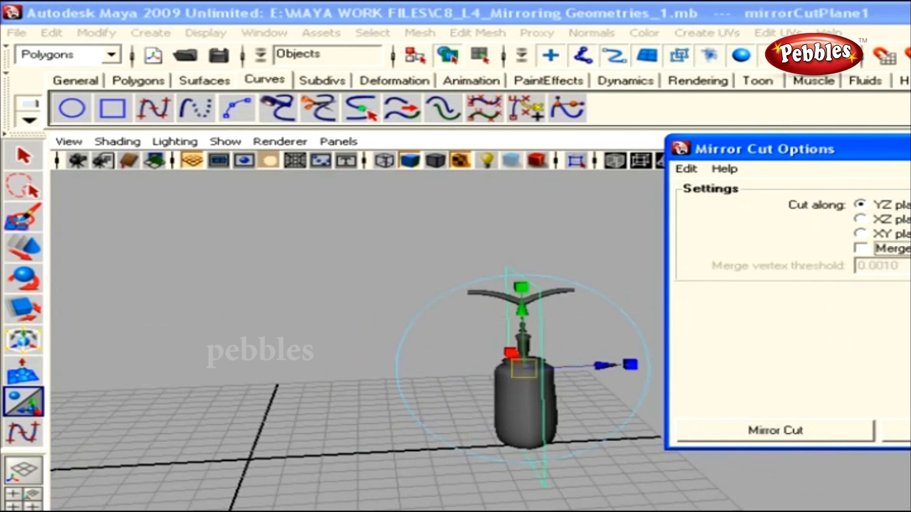
{"action": "left_click_drag", "start_coordinate": [612, 368], "coordinate": [507, 370]}
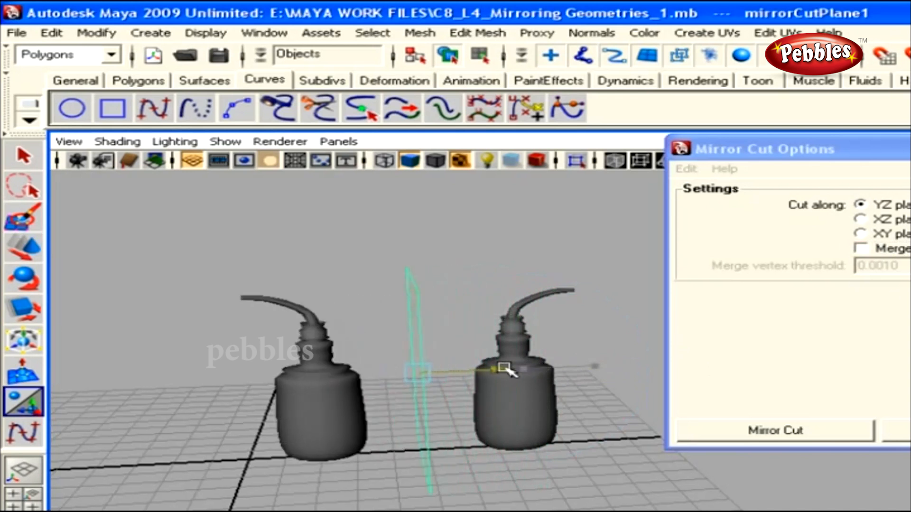
Switch the original second bottle to vertex mode and pull the vertices at its spout tip slightly outward along X
{"action": "right_click_drag", "start_coordinate": [536, 299], "coordinate": [464, 295]}
{"action": "left_click_drag", "start_coordinate": [543, 290], "coordinate": [613, 290]}
{"action": "key", "text": "w"}
{"action": "left_click", "coordinate": [565, 290]}
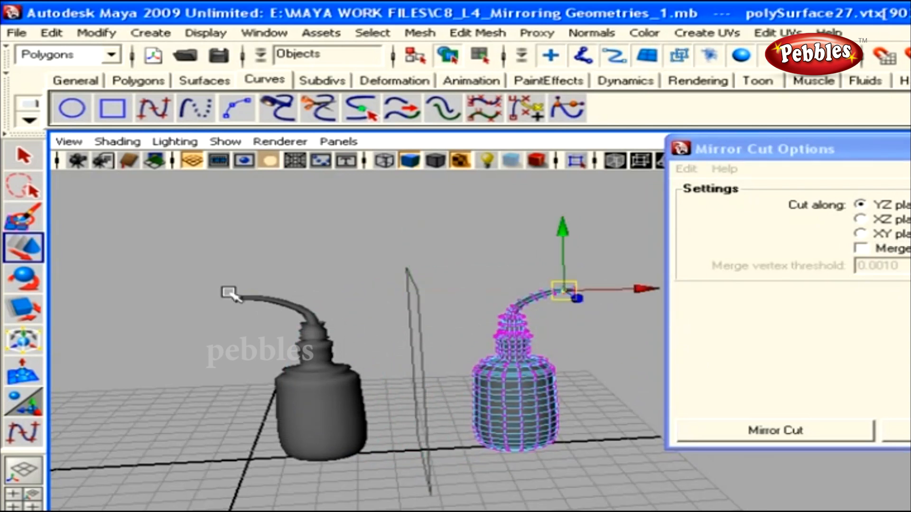
{"action": "mouse_move", "coordinate": [567, 292]}
{"action": "left_mouse_down"}
{"action": "mouse_move", "coordinate": [569, 307]}
{"action": "mouse_move", "coordinate": [546, 291]}
{"action": "mouse_move", "coordinate": [603, 287]}
{"action": "mouse_move", "coordinate": [610, 328]}
{"action": "mouse_move", "coordinate": [588, 327]}
{"action": "mouse_move", "coordinate": [622, 310]}
{"action": "mouse_move", "coordinate": [572, 291]}
{"action": "left_mouse_up"}
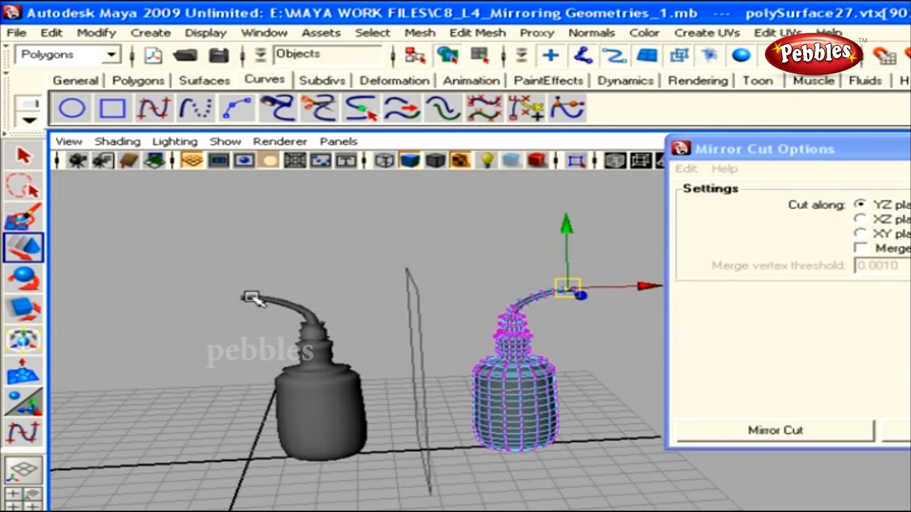
Open the Mirror Geometry options and move the dialog clear of the bottles
{"action": "left_click", "coordinate": [421, 33]}
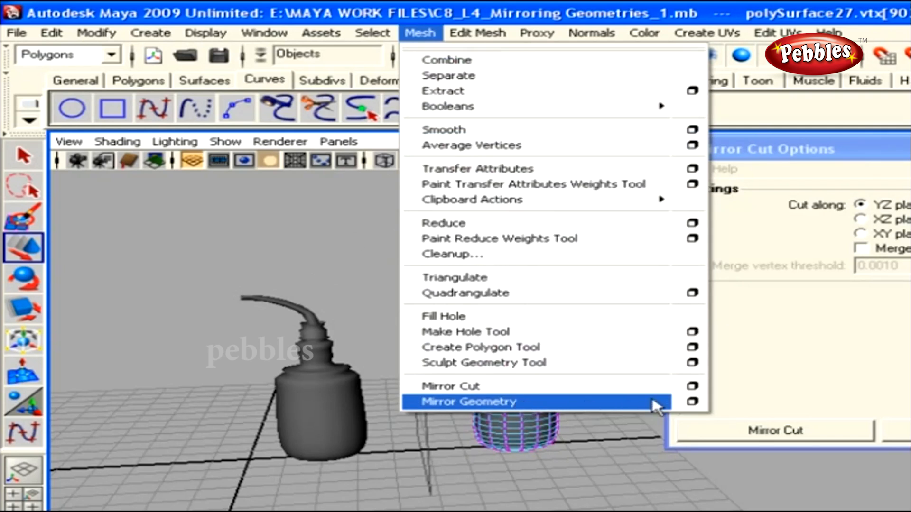
{"action": "left_click", "coordinate": [692, 402]}
{"action": "left_click_drag", "start_coordinate": [894, 153], "coordinate": [397, 204]}
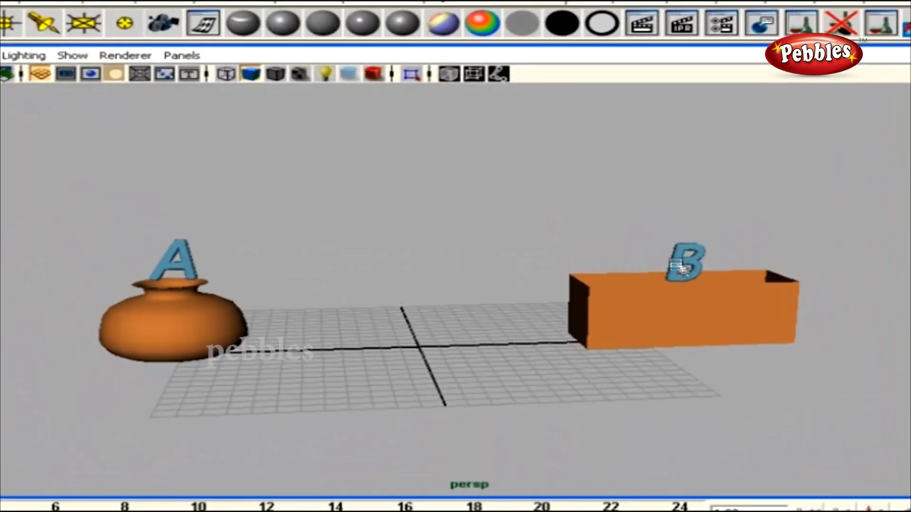
Mirror pot A in the C8_L4_Mirroring Geometries scene with Mirror Geometry in +X, using Merge with the original and Merge vertices
{"action": "scroll", "coordinate": [526, 367], "scroll_direction": "down", "scroll_amount": 1}
{"action": "middle_click_drag", "start_coordinate": [526, 367], "coordinate": [540, 353], "text": "alt"}
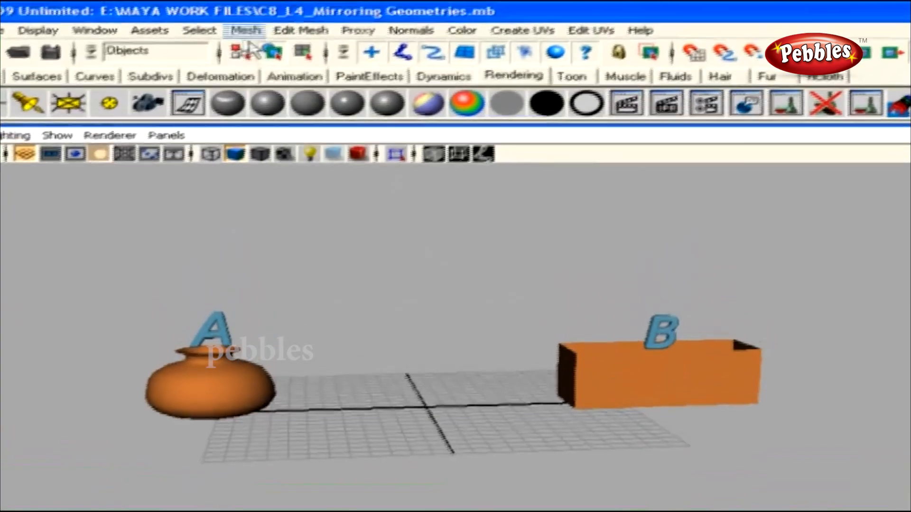
{"action": "left_click", "coordinate": [246, 32]}
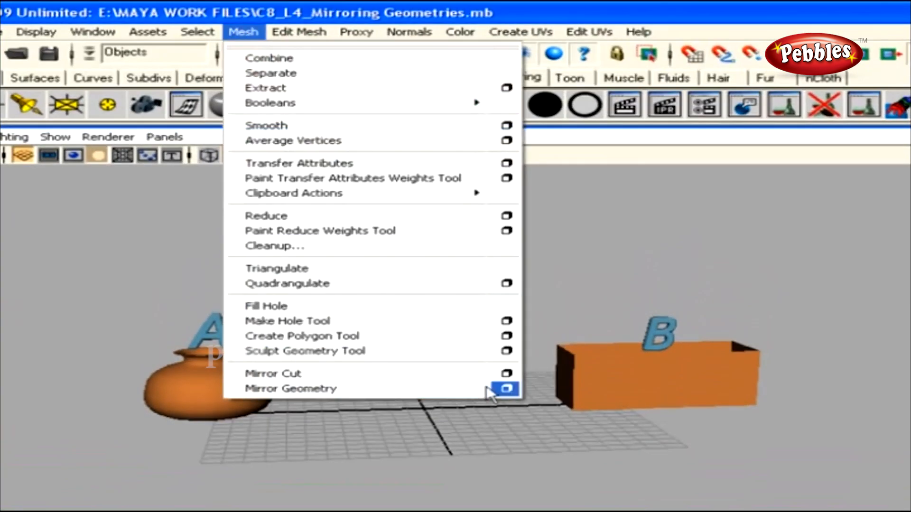
{"action": "left_click", "coordinate": [506, 388]}
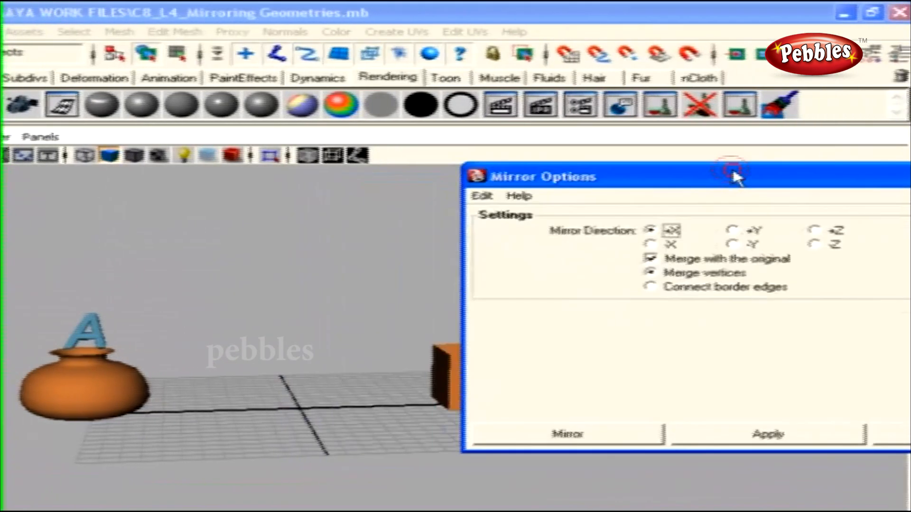
{"action": "left_click", "coordinate": [434, 208]}
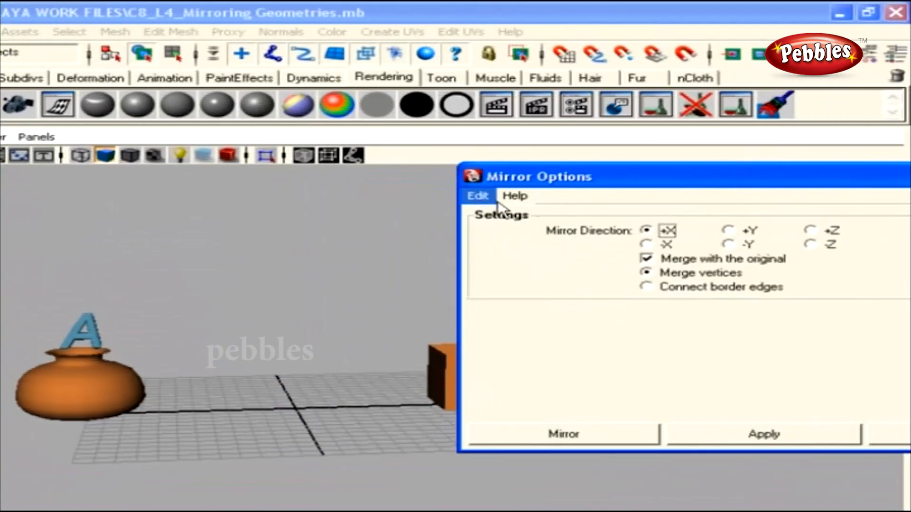
{"action": "left_click", "coordinate": [494, 231]}
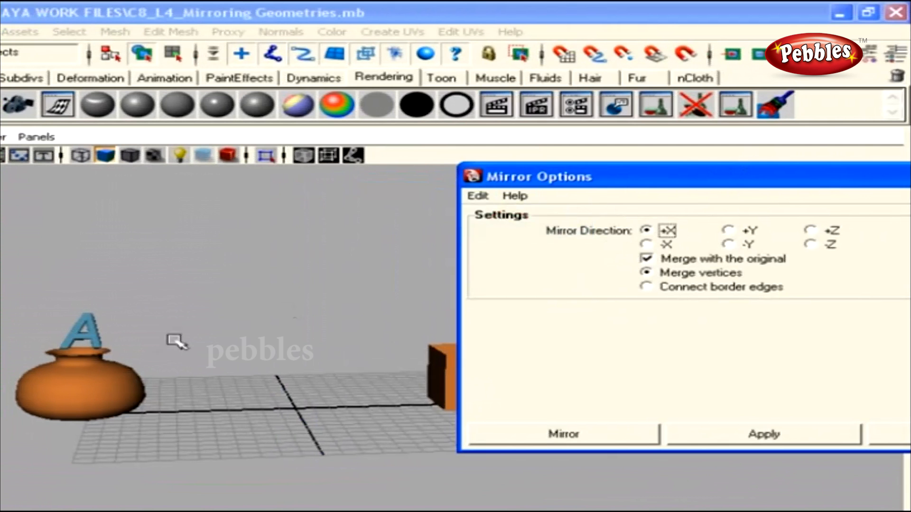
{"action": "left_click", "coordinate": [120, 375]}
{"action": "left_click", "coordinate": [759, 434]}
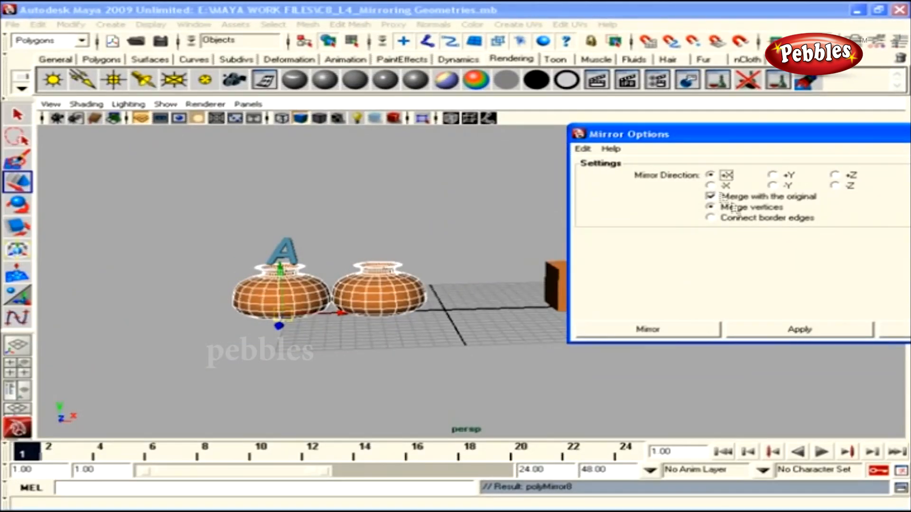
Mirror box B in +X with Connect border edges and inspect the joint between the two halves
{"action": "left_click", "coordinate": [745, 218]}
{"action": "middle_click_drag", "start_coordinate": [524, 311], "coordinate": [436, 313], "text": "alt"}
{"action": "right_click_drag", "start_coordinate": [437, 313], "coordinate": [465, 309], "text": "alt"}
{"action": "middle_click_drag", "start_coordinate": [465, 309], "coordinate": [435, 289], "text": "alt"}
{"action": "right_click_drag", "start_coordinate": [435, 288], "coordinate": [476, 303], "text": "alt"}
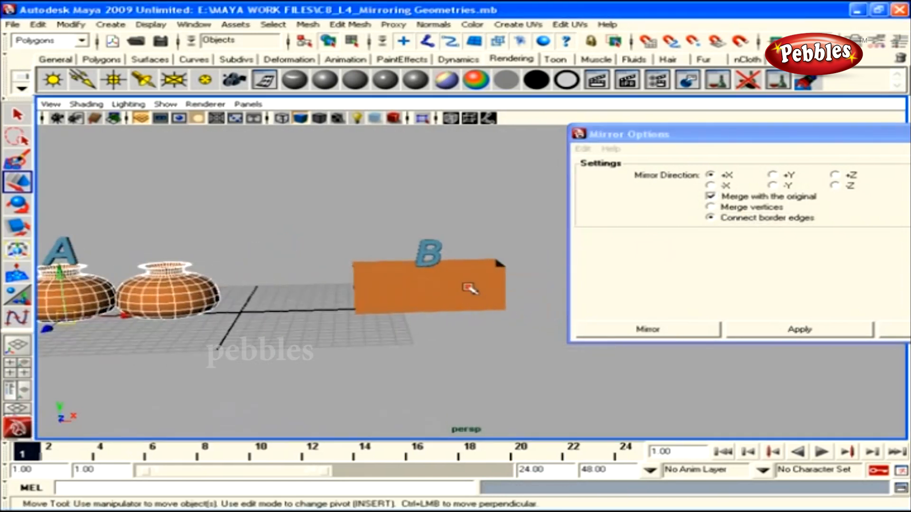
{"action": "left_click", "coordinate": [466, 287]}
{"action": "left_click", "coordinate": [778, 334]}
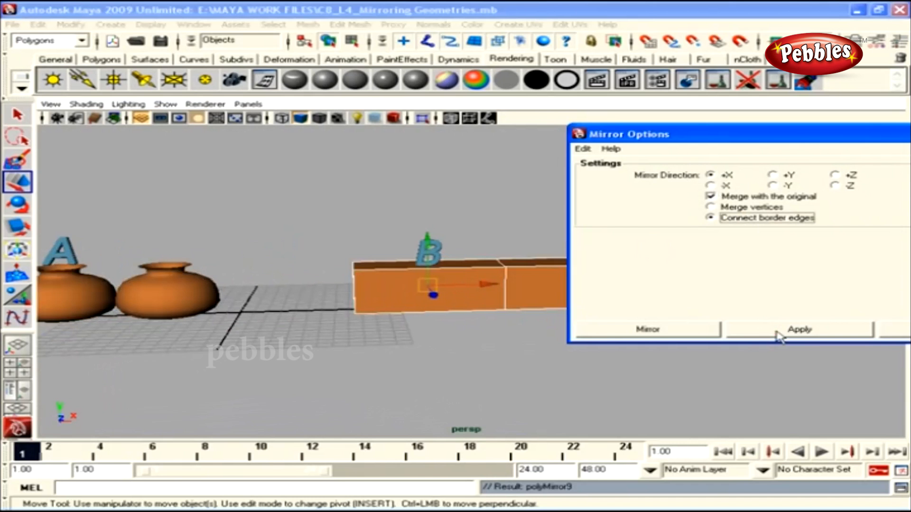
{"action": "left_click_drag", "start_coordinate": [537, 324], "coordinate": [312, 296], "text": "alt"}
{"action": "left_click_drag", "start_coordinate": [477, 311], "coordinate": [392, 326], "text": "alt"}
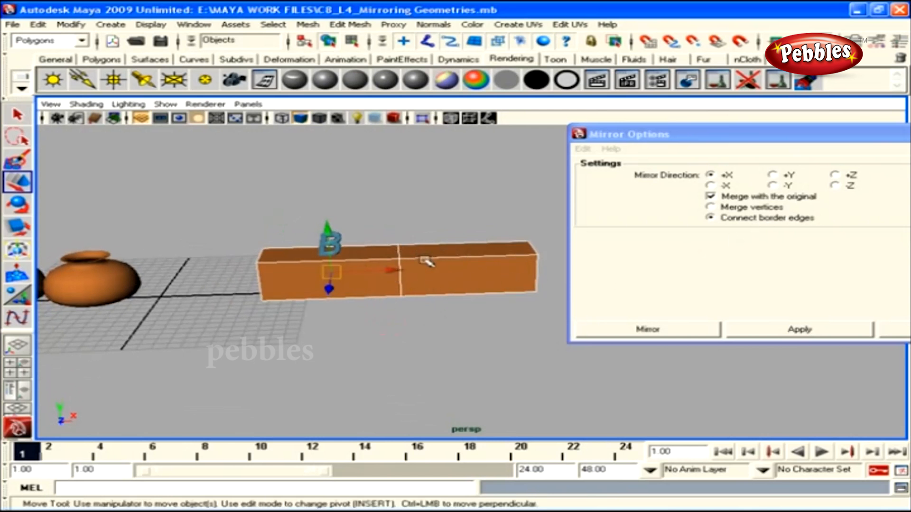
Undo the mirror of box B and view the box's open top and ends from above
{"action": "key", "text": "ctrl+z"}
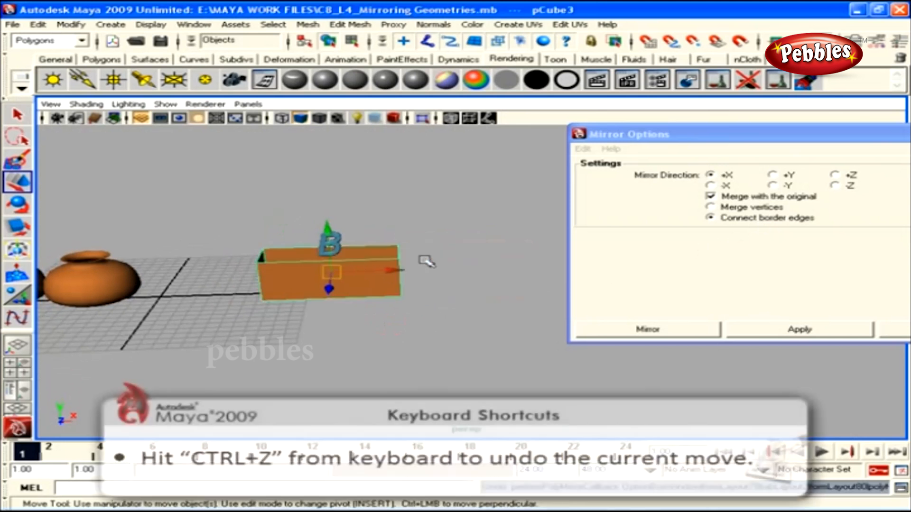
{"action": "left_click_drag", "start_coordinate": [379, 271], "coordinate": [420, 284], "text": "alt"}
{"action": "middle_click_drag", "start_coordinate": [420, 284], "coordinate": [448, 297], "text": "alt"}
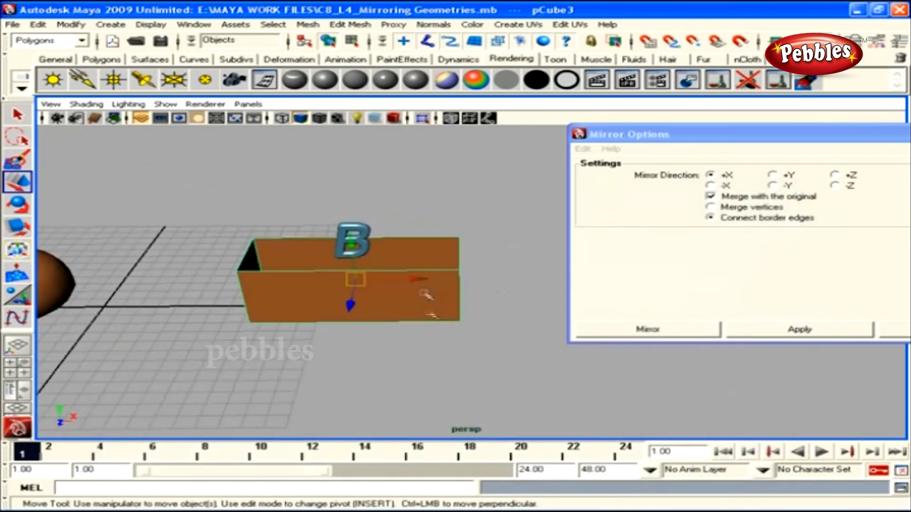
{"action": "left_click_drag", "start_coordinate": [457, 308], "coordinate": [383, 334], "text": "alt"}
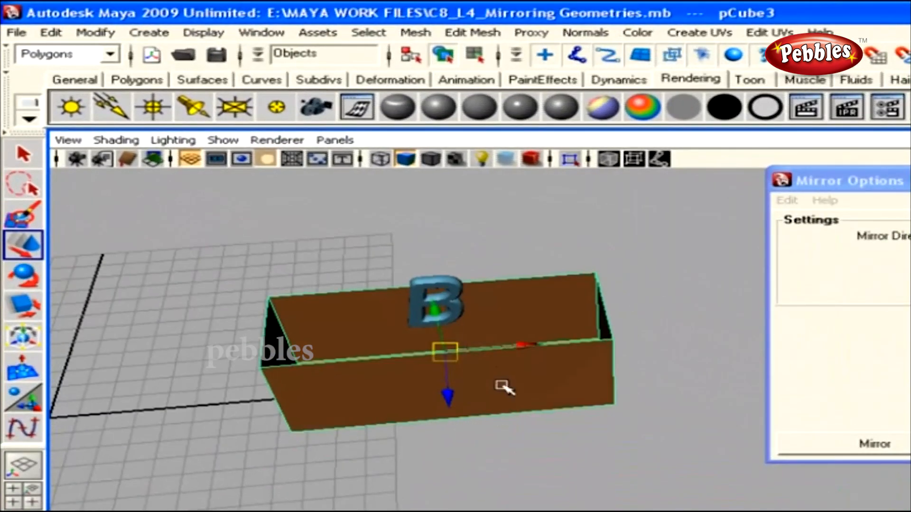
{"action": "left_click_drag", "start_coordinate": [505, 386], "coordinate": [519, 369], "text": "alt"}
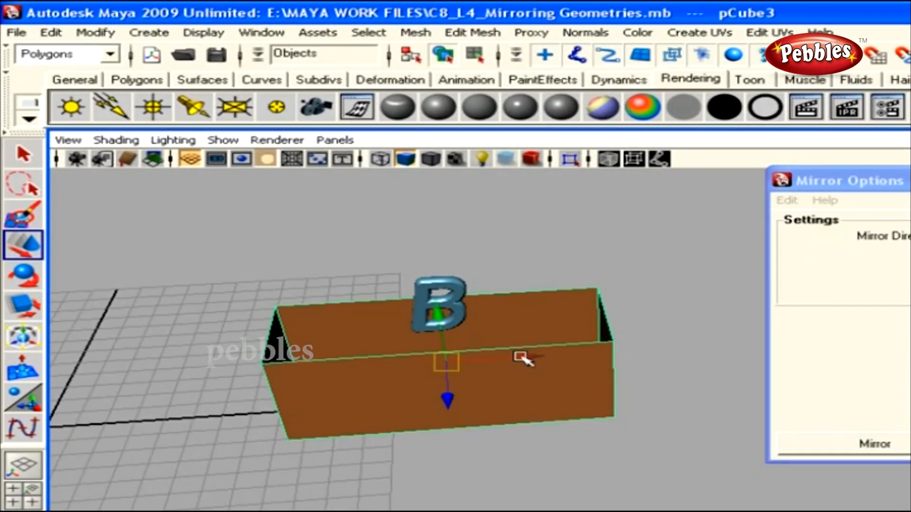
Display the border edges of box B and examine its open top and ends from several angles
{"action": "left_click", "coordinate": [204, 32]}
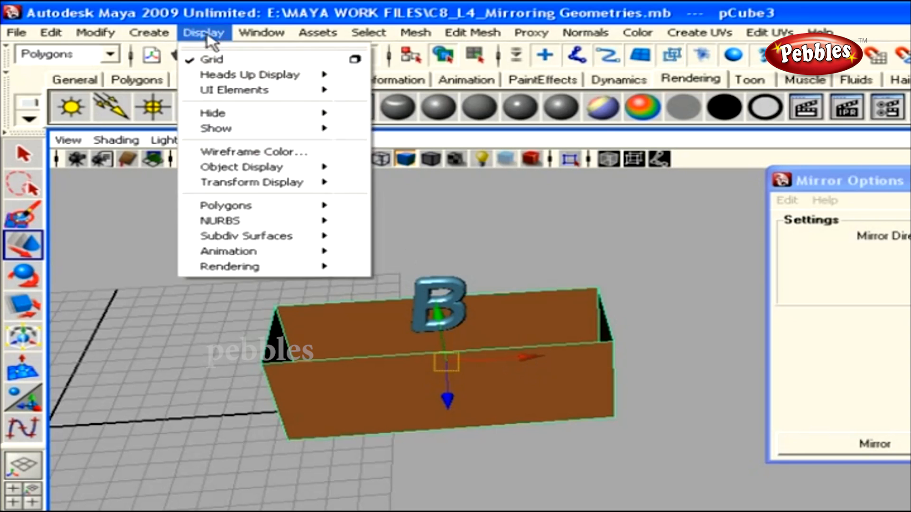
{"action": "left_click", "coordinate": [280, 204]}
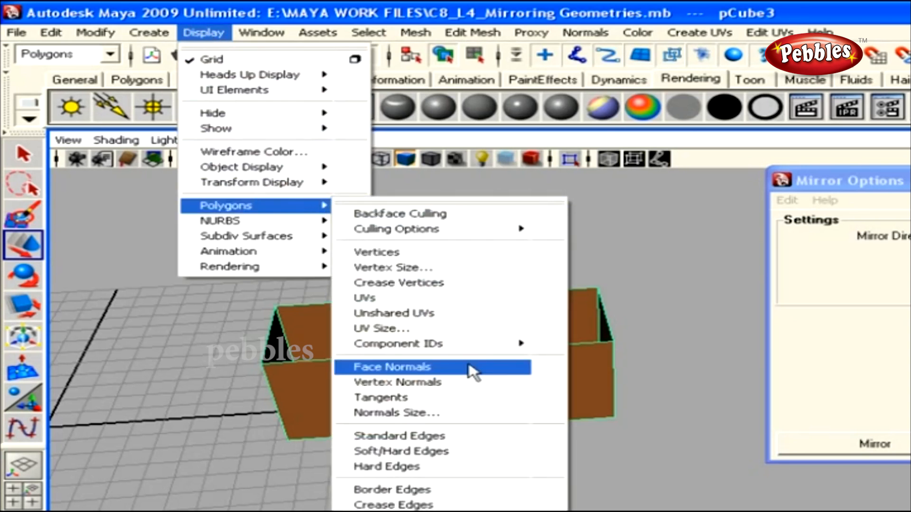
{"action": "left_click", "coordinate": [437, 491]}
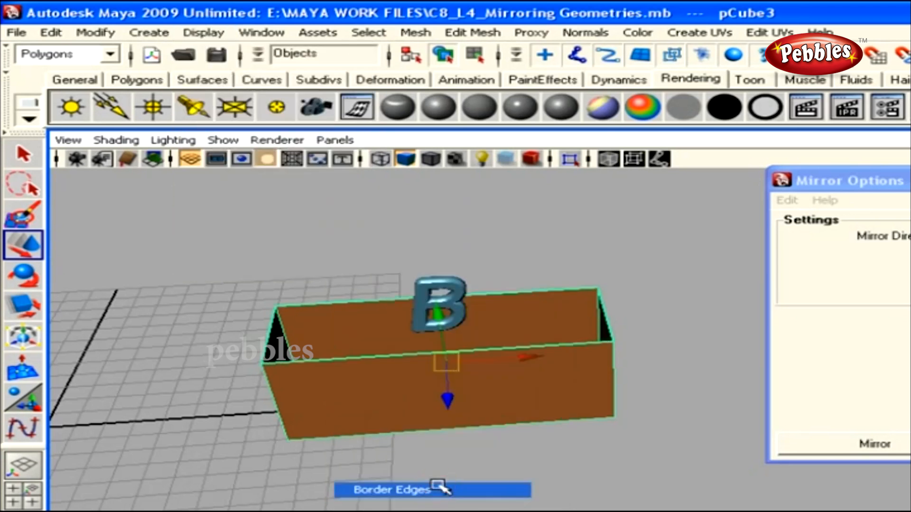
{"action": "left_click_drag", "start_coordinate": [439, 482], "coordinate": [476, 470], "text": "alt"}
{"action": "right_click_drag", "start_coordinate": [476, 469], "coordinate": [631, 491], "text": "alt"}
{"action": "middle_click_drag", "start_coordinate": [639, 488], "coordinate": [647, 485], "text": "alt"}
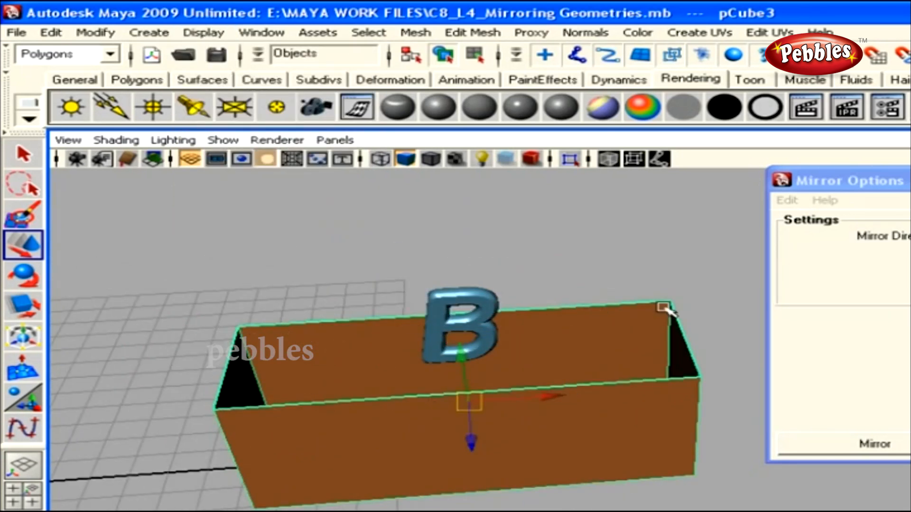
{"action": "mouse_move", "coordinate": [709, 378]}
{"action": "left_mouse_down", "text": "alt"}
{"action": "mouse_move", "coordinate": [484, 427]}
{"action": "mouse_move", "coordinate": [545, 381]}
{"action": "mouse_move", "coordinate": [542, 435]}
{"action": "mouse_move", "coordinate": [605, 451]}
{"action": "mouse_move", "coordinate": [674, 428]}
{"action": "left_mouse_up", "text": "alt"}
{"action": "left_click_drag", "start_coordinate": [722, 448], "coordinate": [693, 437], "text": "alt"}
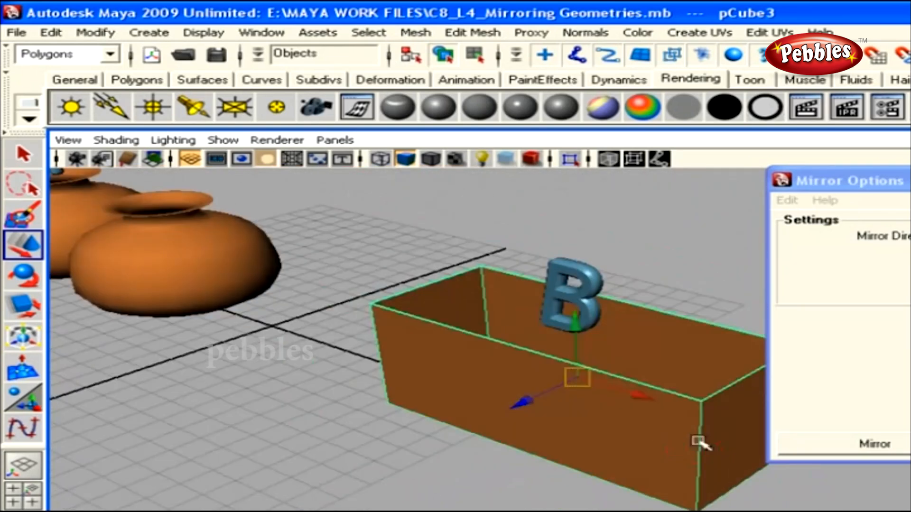
{"action": "left_click_drag", "start_coordinate": [534, 506], "coordinate": [532, 447], "text": "alt"}
{"action": "middle_click_drag", "start_coordinate": [532, 448], "coordinate": [521, 448], "text": "alt"}
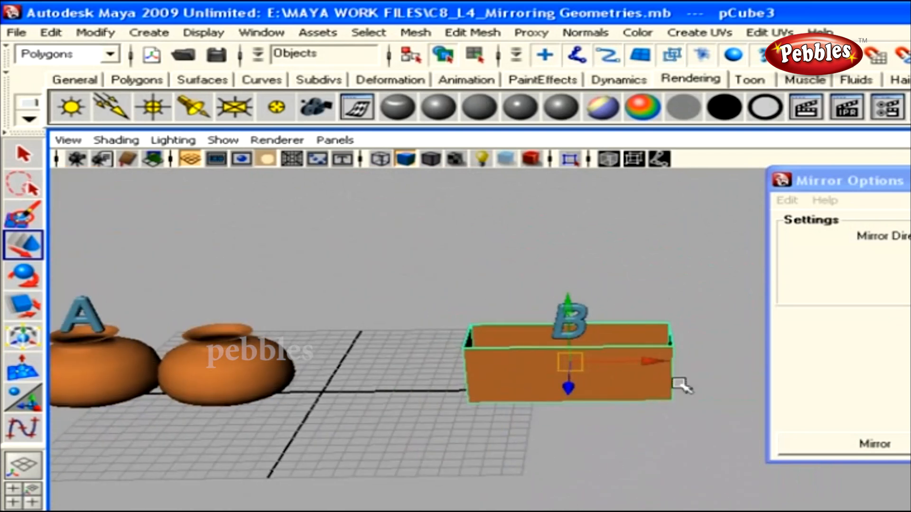
Mirror box B in +X using Merge with the original and Connect border edges, and inspect the joined box from above
{"action": "left_click", "coordinate": [910, 444]}
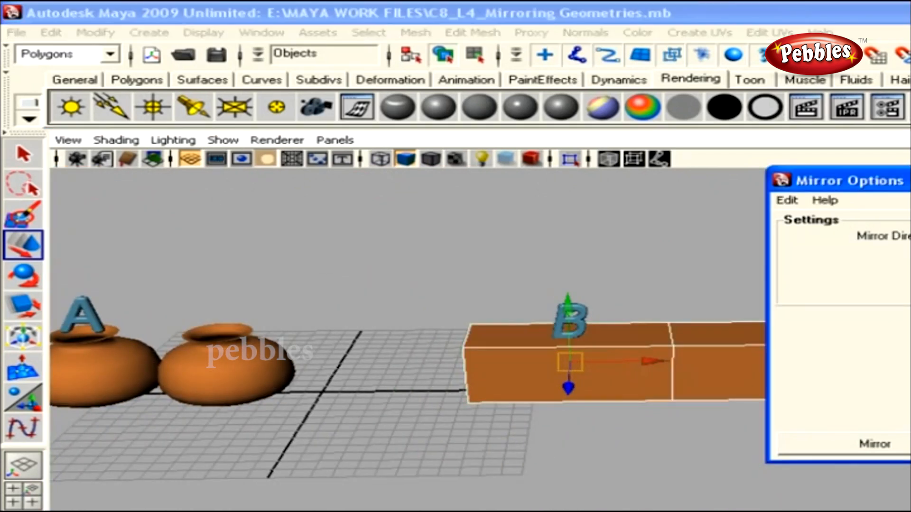
{"action": "middle_click_drag", "start_coordinate": [676, 434], "coordinate": [569, 411], "text": "alt"}
{"action": "right_click_drag", "start_coordinate": [569, 411], "coordinate": [534, 406], "text": "alt"}
{"action": "left_click_drag", "start_coordinate": [579, 387], "coordinate": [571, 423], "text": "alt"}
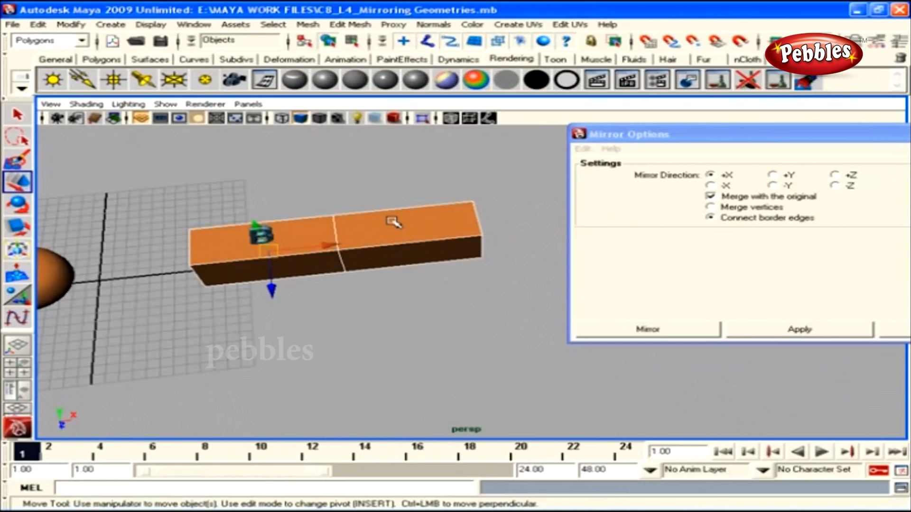
{"action": "right_click", "coordinate": [393, 222]}
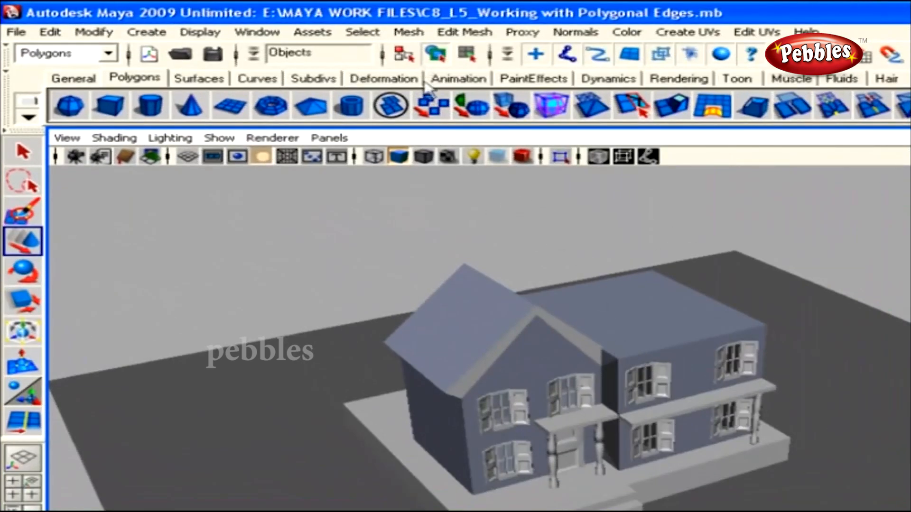
{"action": "left_click", "coordinate": [411, 36]}
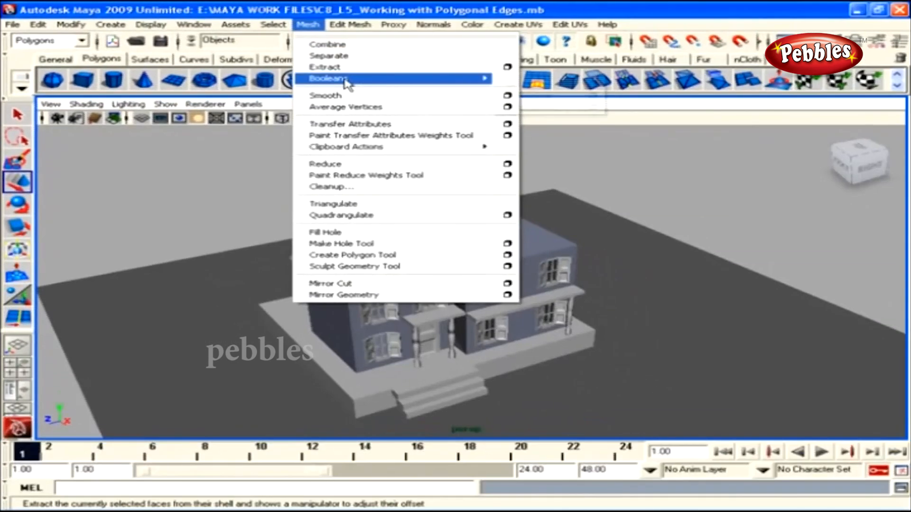
{"action": "mouse_move", "coordinate": [456, 105]}
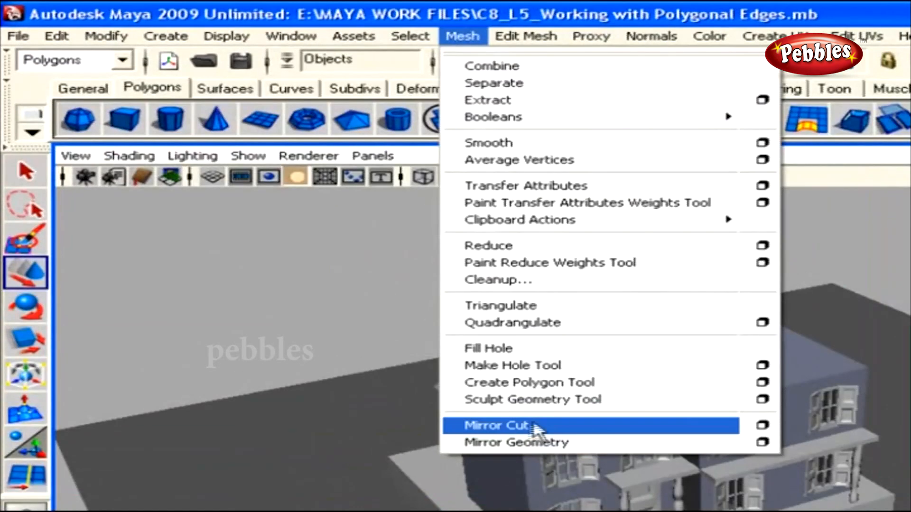
{"action": "left_click", "coordinate": [560, 442]}
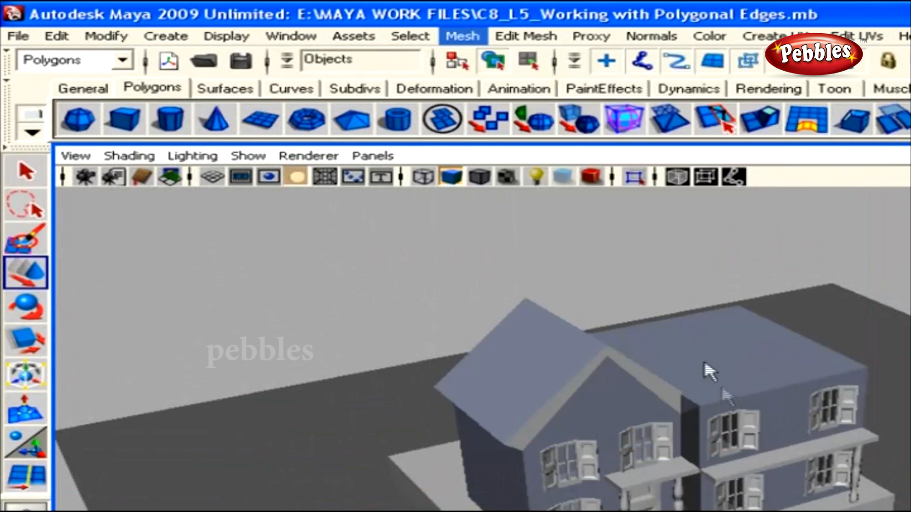
{"action": "left_click", "coordinate": [526, 36]}
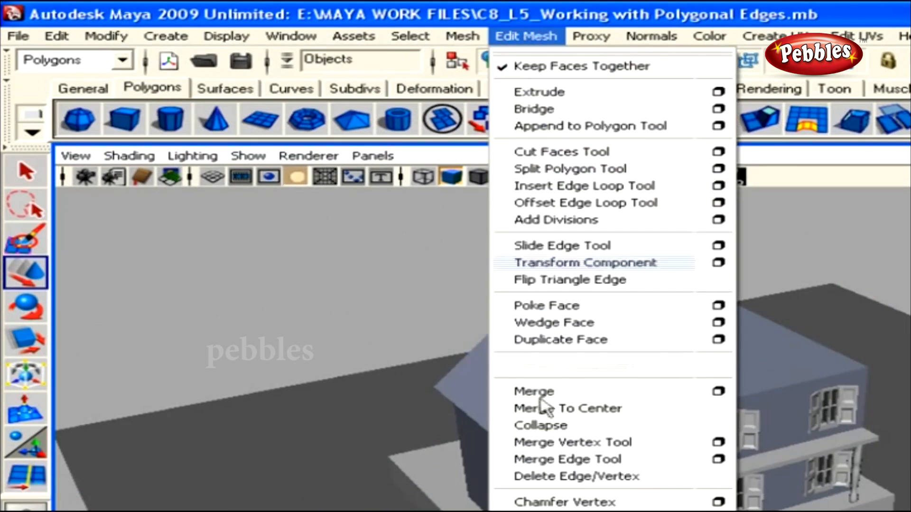
{"action": "key", "text": "Escape"}
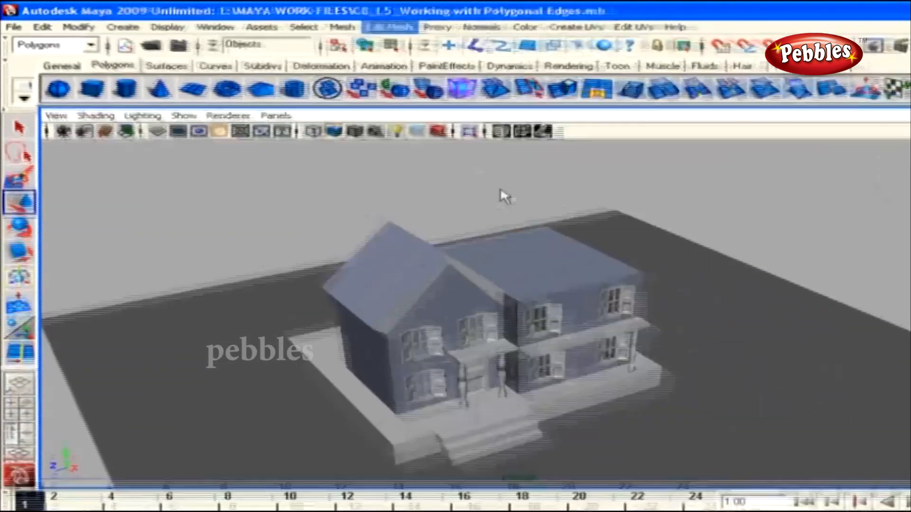
Examine the roofs and front walls of the house in the C8_L5_Working with Polygonal Edges scene
{"action": "right_click_drag", "start_coordinate": [694, 322], "coordinate": [740, 351], "text": "alt"}
{"action": "right_click_drag", "start_coordinate": [493, 235], "coordinate": [504, 259], "text": "alt"}
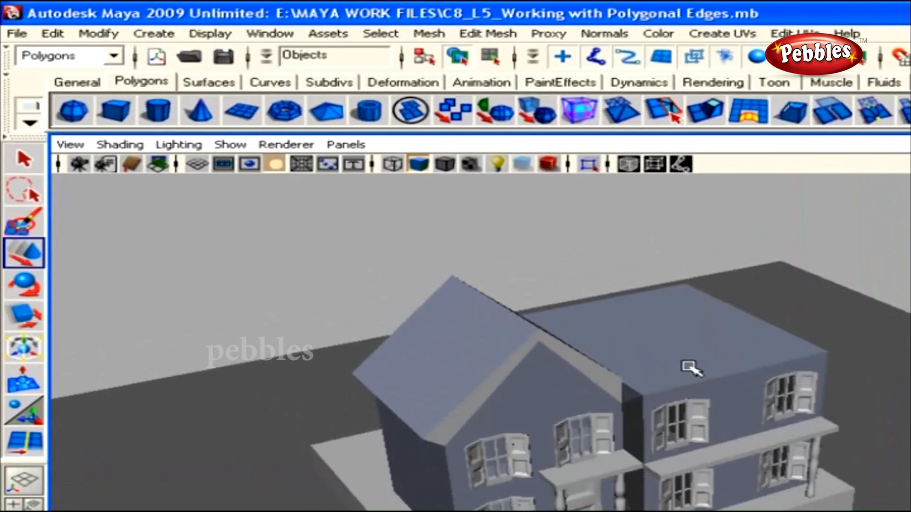
{"action": "left_click", "coordinate": [479, 33]}
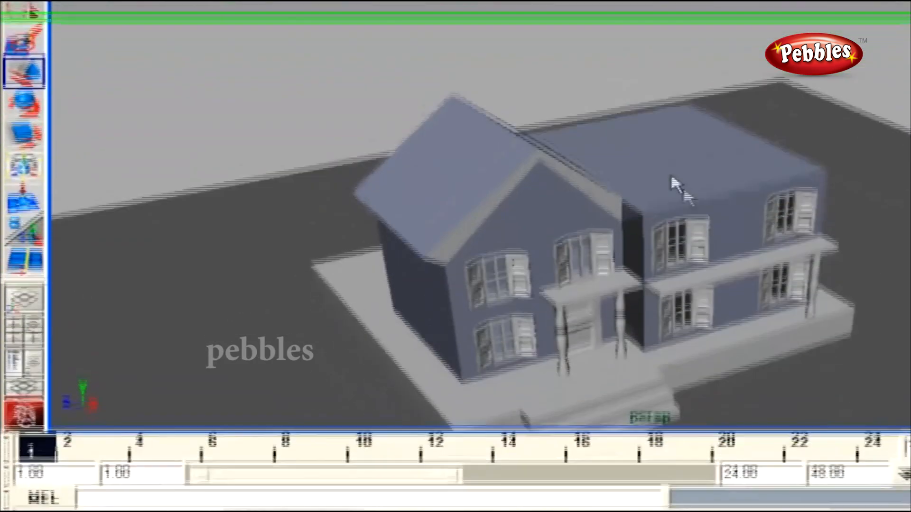
{"action": "left_click", "coordinate": [682, 170]}
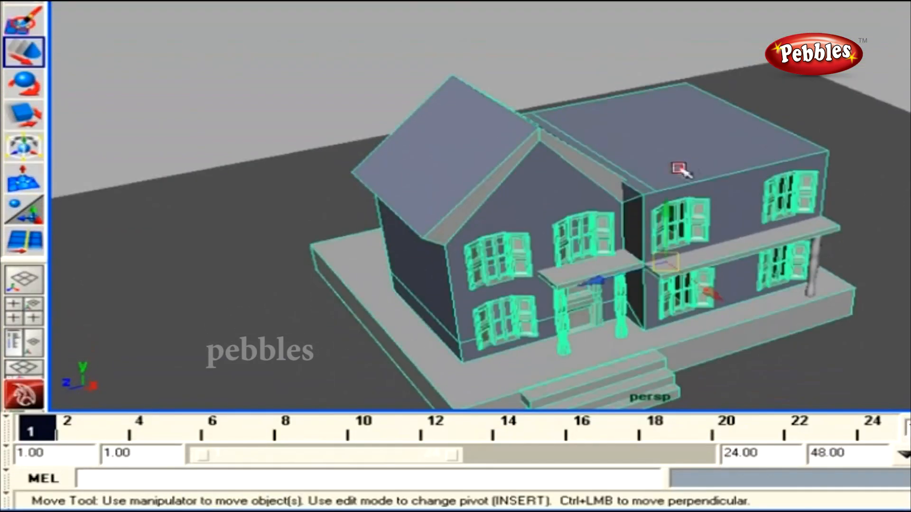
{"action": "right_click_drag", "start_coordinate": [659, 198], "coordinate": [661, 232]}
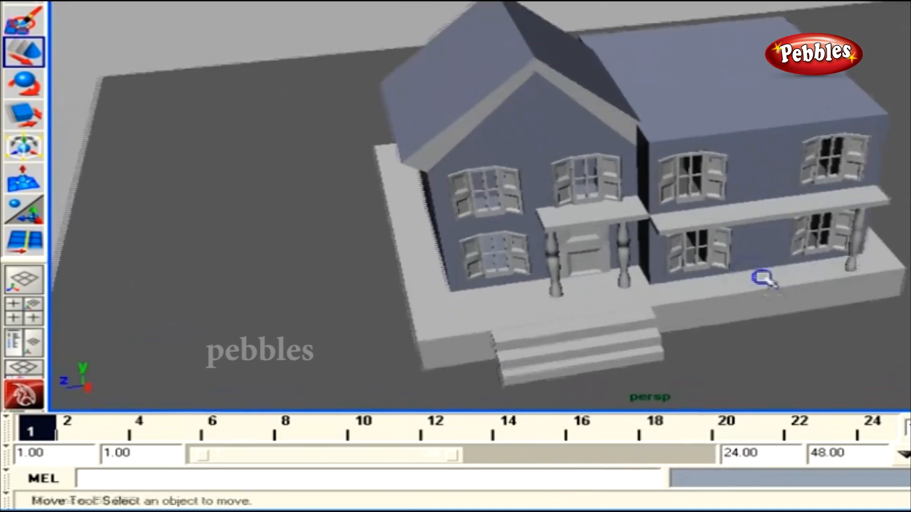
{"action": "right_click_drag", "start_coordinate": [682, 220], "coordinate": [738, 256], "text": "alt"}
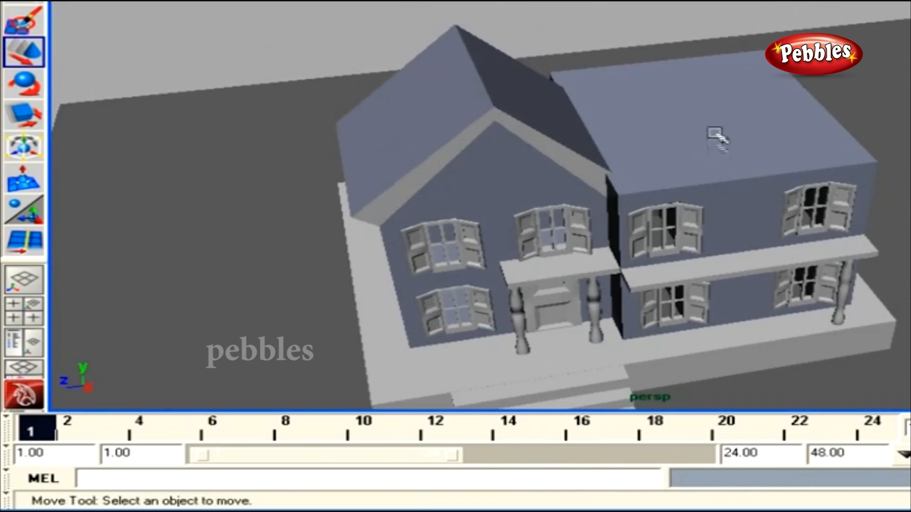
{"action": "left_click_drag", "start_coordinate": [709, 124], "coordinate": [556, 174], "text": "alt"}
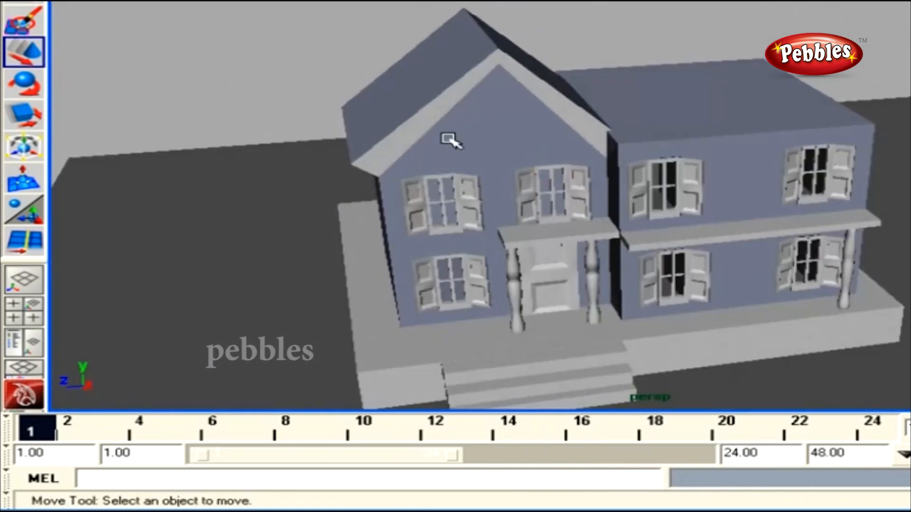
{"action": "left_click_drag", "start_coordinate": [603, 122], "coordinate": [610, 173], "text": "alt"}
{"action": "right_click_drag", "start_coordinate": [610, 173], "coordinate": [670, 209], "text": "alt"}
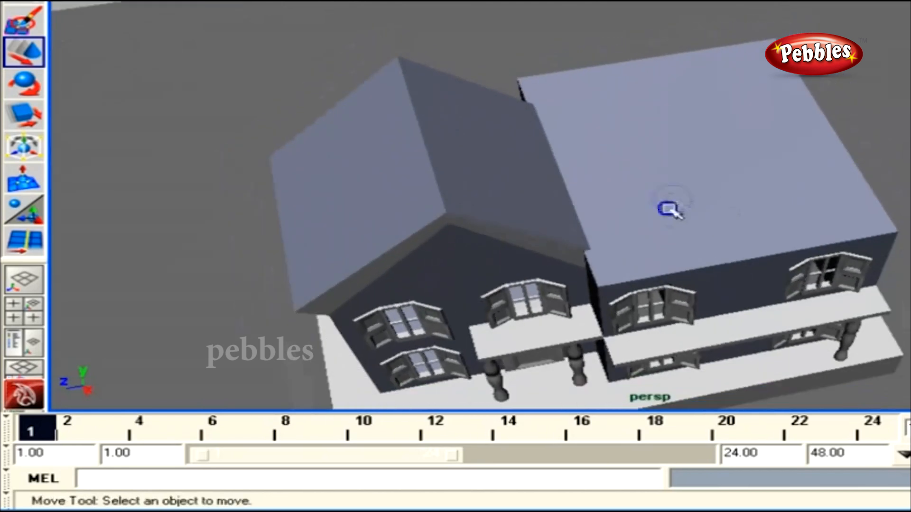
Select the house mesh and activate the Split Polygon Tool with default settings: Divisions 1, Split only from edges, and 1 snapping point
{"action": "left_click", "coordinate": [693, 185]}
{"action": "left_click_drag", "start_coordinate": [695, 197], "coordinate": [687, 214], "text": "alt"}
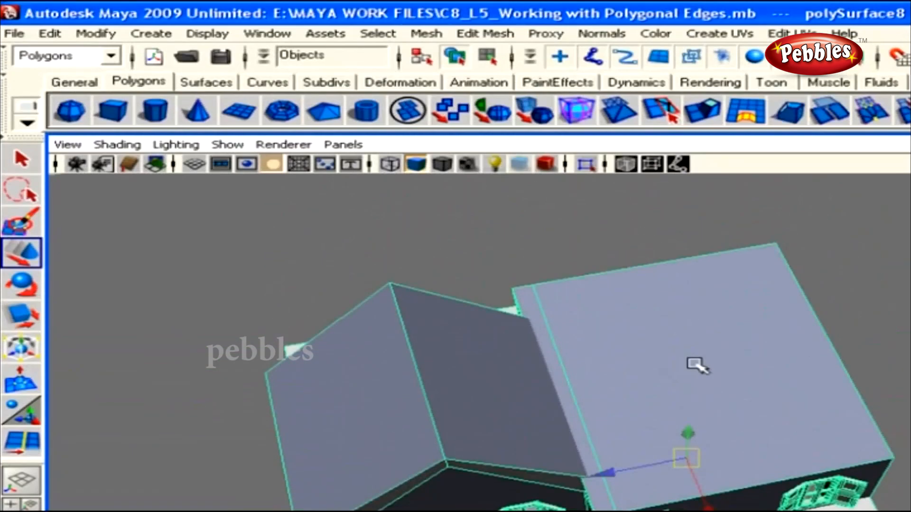
{"action": "left_click", "coordinate": [489, 32]}
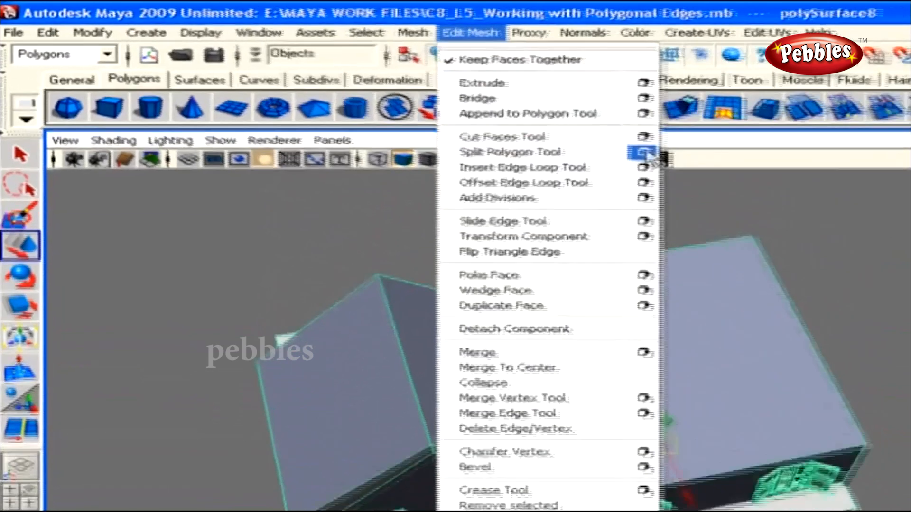
{"action": "left_click", "coordinate": [646, 152]}
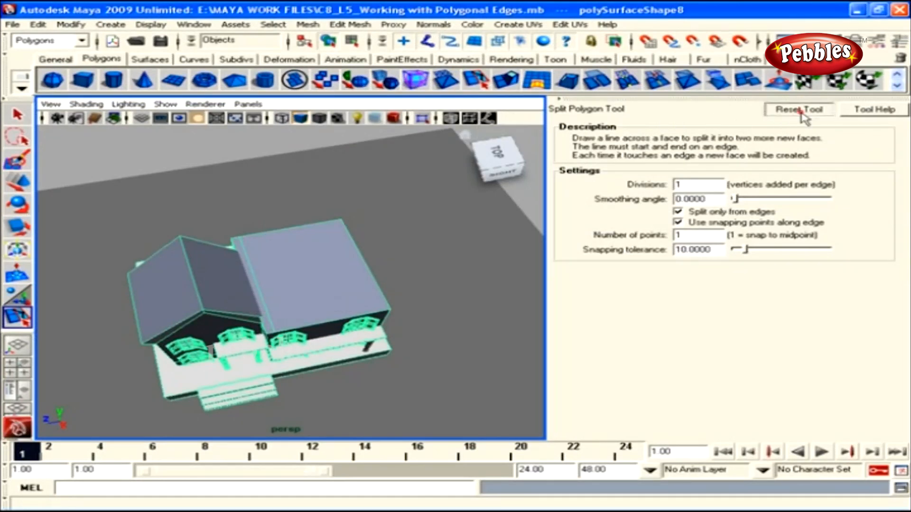
{"action": "left_click", "coordinate": [559, 99]}
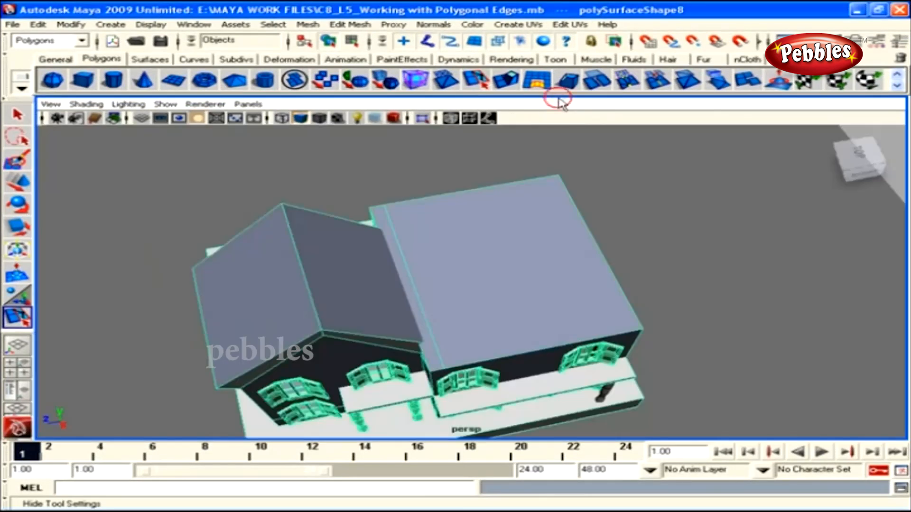
Draw a split line across the house's flat roof from the front edge's midpoint to the back edge's midpoint
{"action": "left_click_drag", "start_coordinate": [545, 274], "coordinate": [529, 305], "text": "alt"}
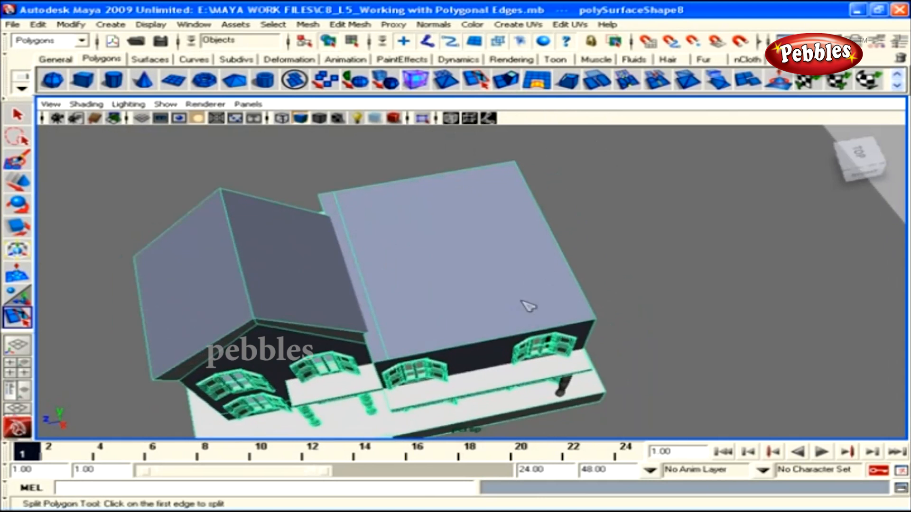
{"action": "left_click", "coordinate": [486, 342]}
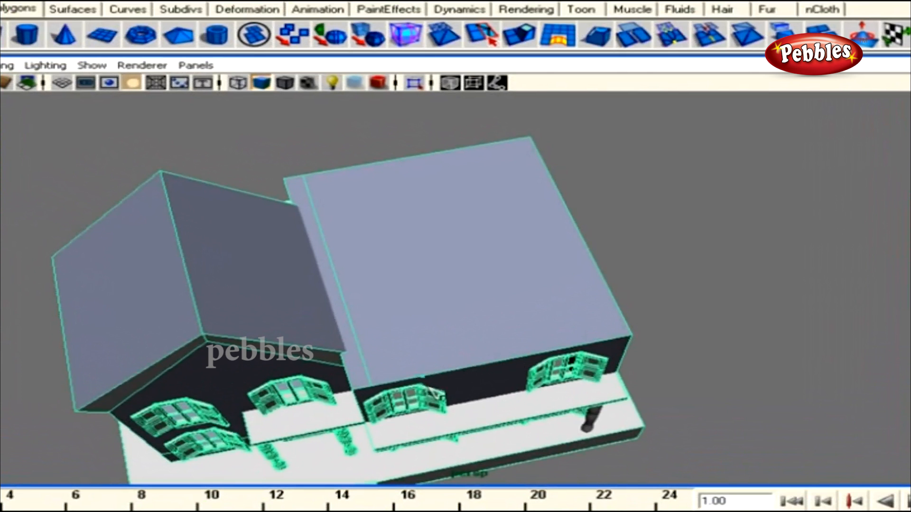
{"action": "left_click", "coordinate": [498, 376]}
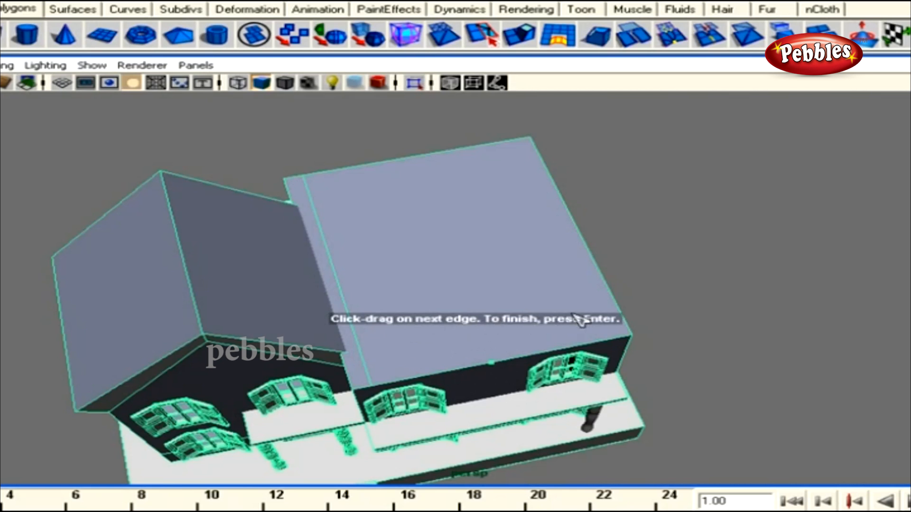
{"action": "left_click", "coordinate": [399, 159]}
Replace the next split point at the inner roof line's midpoint with one near its back end, and complete the split
{"action": "left_click", "coordinate": [346, 305]}
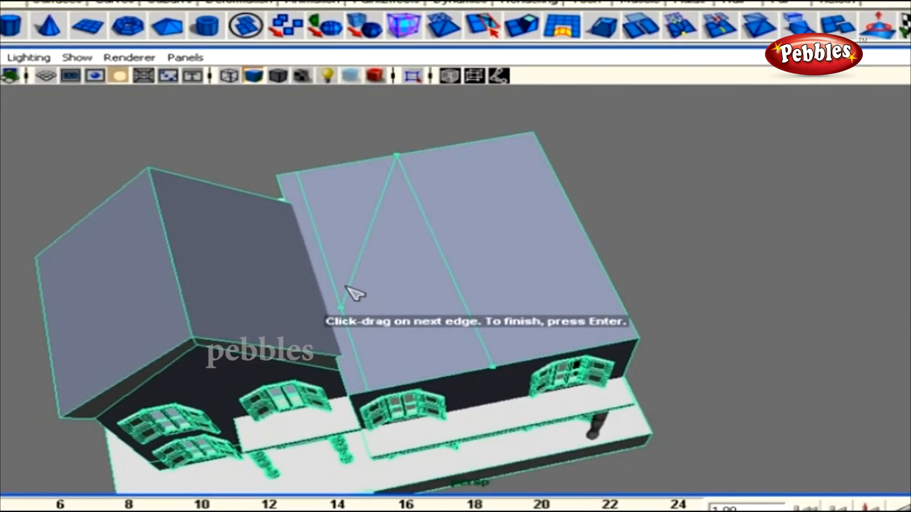
{"action": "key", "text": "ctrl+z"}
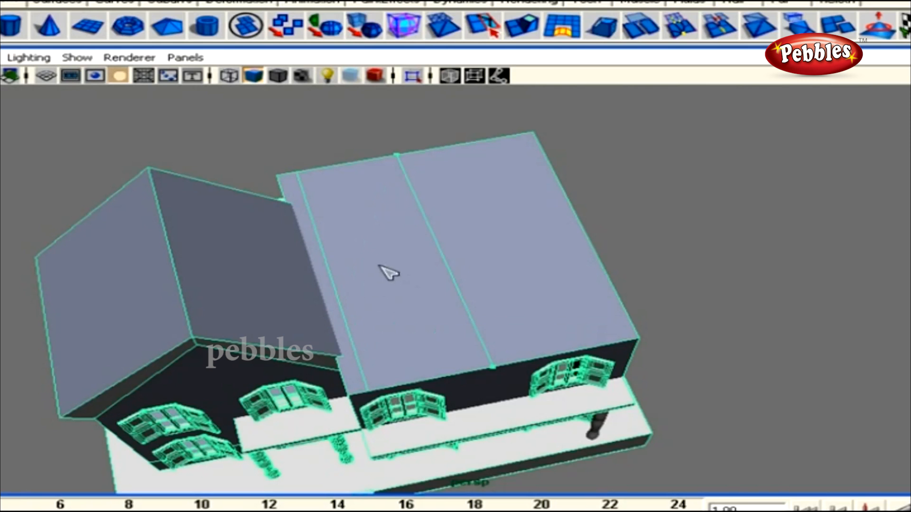
{"action": "left_click", "coordinate": [306, 190]}
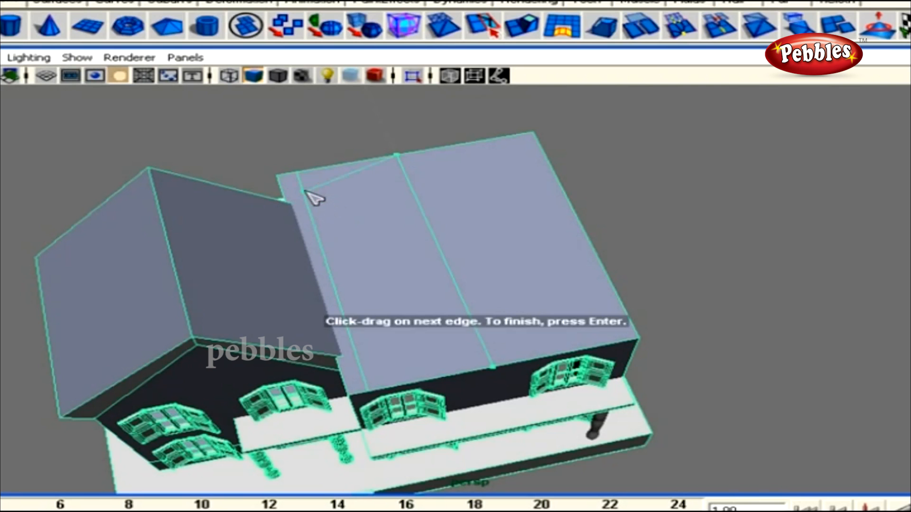
{"action": "key", "text": "Return"}
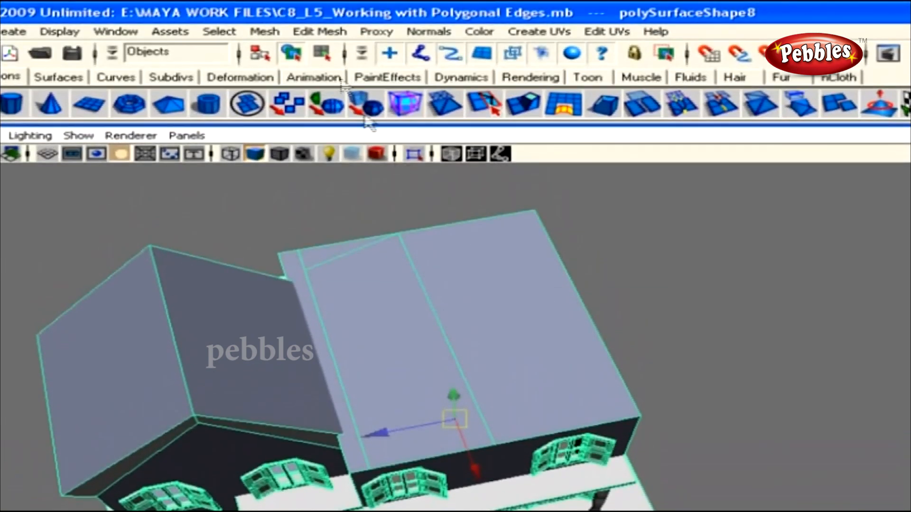
Slide the flat roof's centre edge sideways and back to the middle with the Slide Edge Tool in Relative mode
{"action": "left_click", "coordinate": [314, 32]}
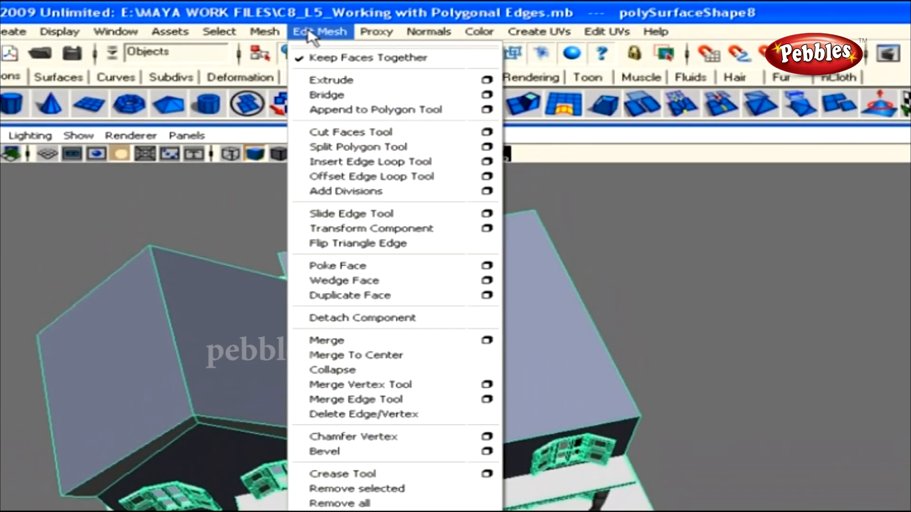
{"action": "left_click", "coordinate": [487, 214]}
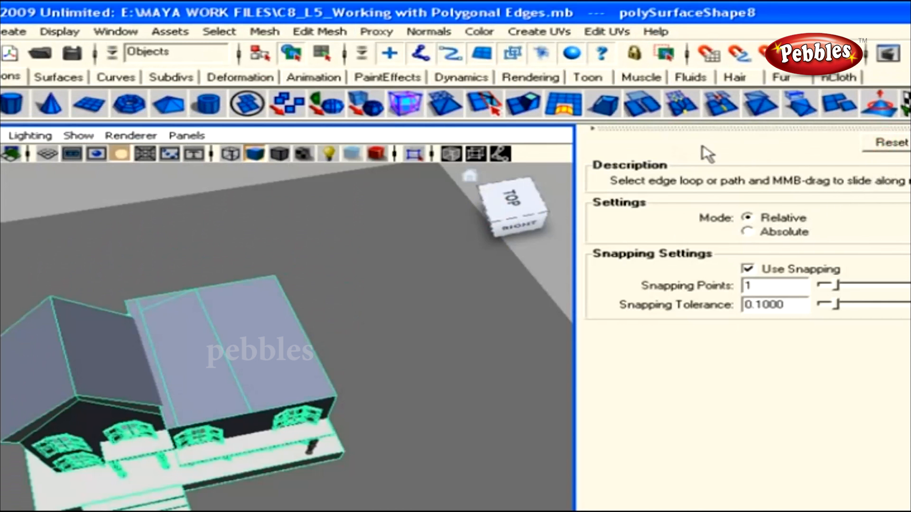
{"action": "left_click", "coordinate": [592, 128]}
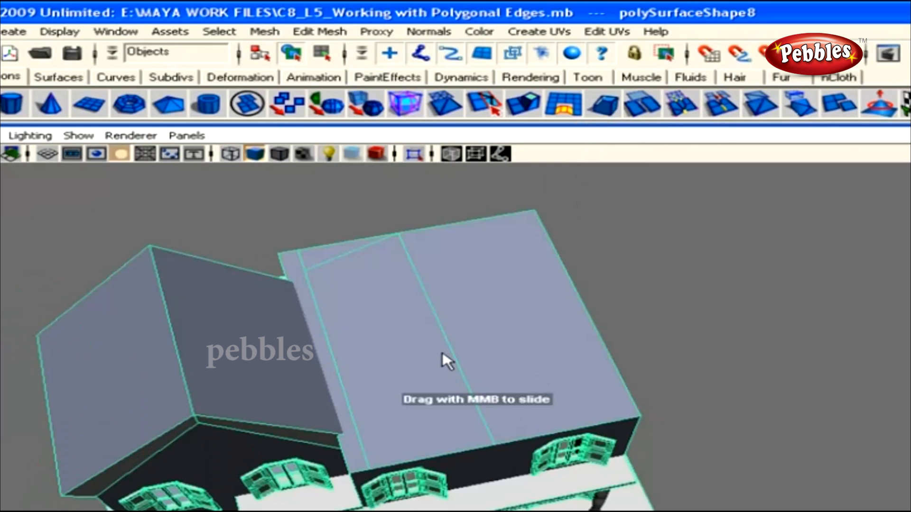
{"action": "right_click", "coordinate": [465, 369]}
{"action": "right_click_drag", "start_coordinate": [460, 349], "coordinate": [468, 382], "text": "alt"}
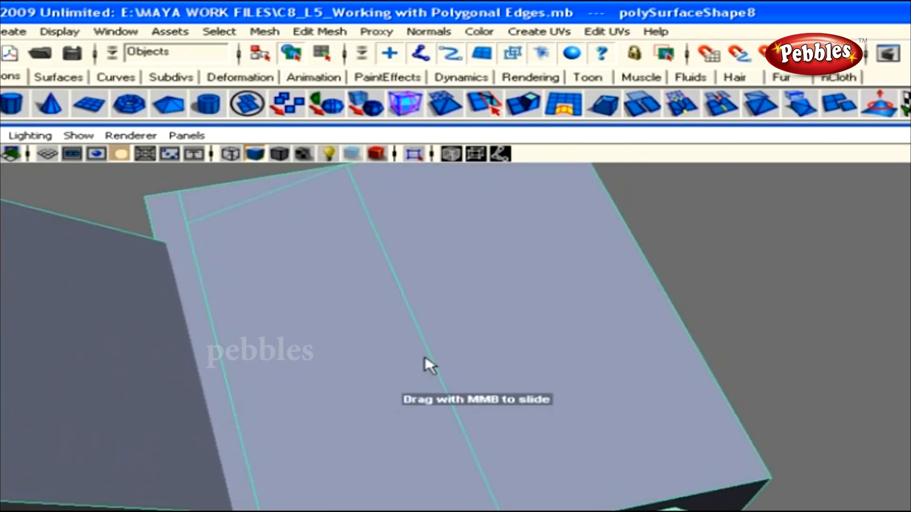
{"action": "left_click", "coordinate": [426, 356]}
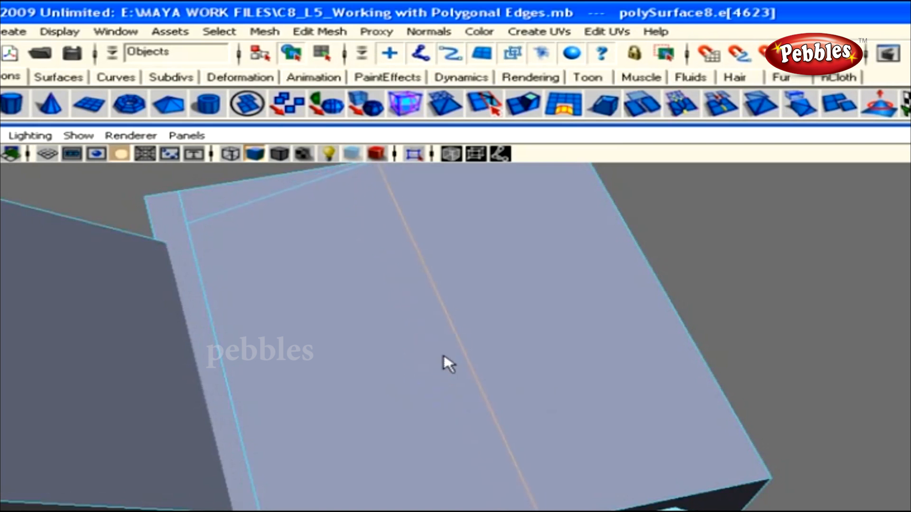
{"action": "mouse_move", "coordinate": [435, 356]}
{"action": "middle_mouse_down"}
{"action": "mouse_move", "coordinate": [468, 355]}
{"action": "mouse_move", "coordinate": [437, 365]}
{"action": "middle_mouse_up"}
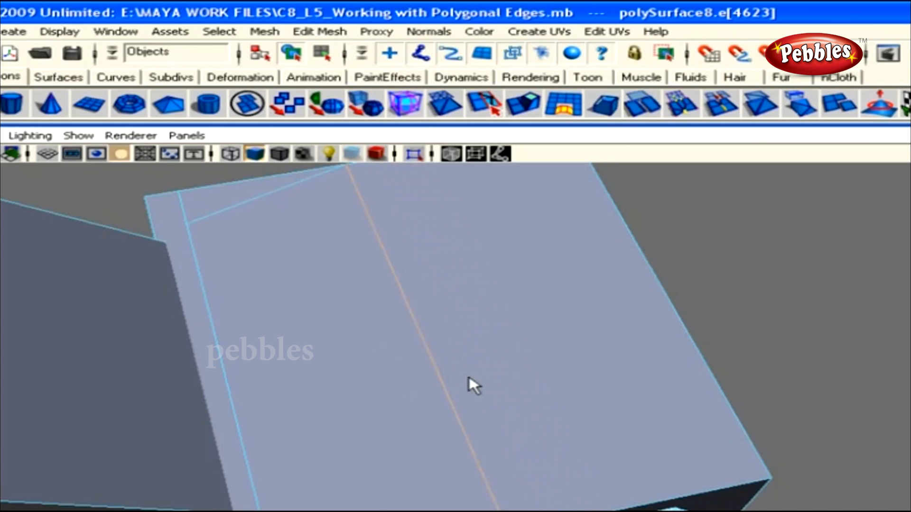
Delete the short diagonal edge near the back of the flat roof
{"action": "right_click_drag", "start_coordinate": [494, 385], "coordinate": [398, 389], "text": "alt"}
{"action": "left_click_drag", "start_coordinate": [398, 389], "coordinate": [392, 377], "text": "alt"}
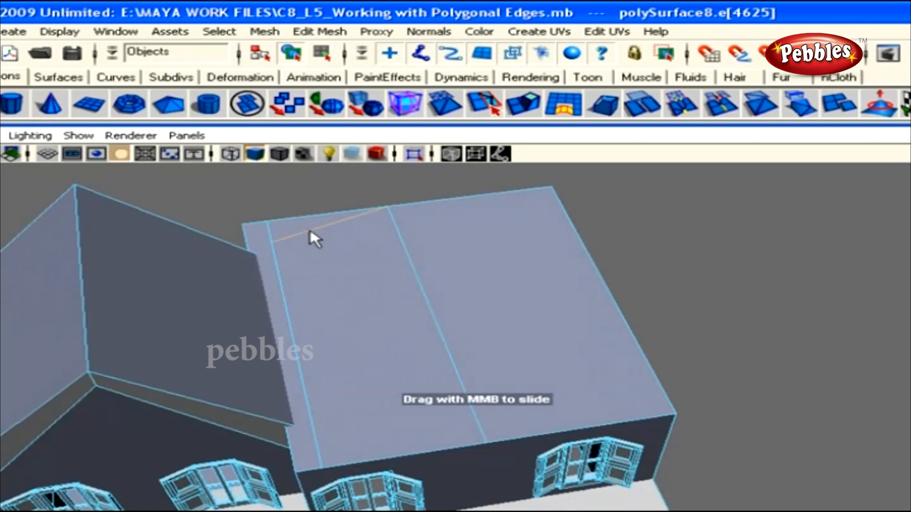
{"action": "key", "text": "Delete"}
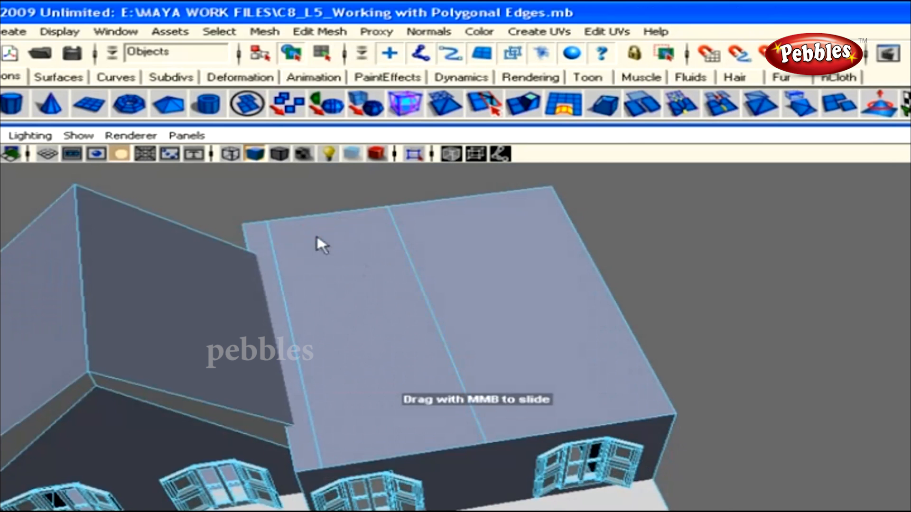
Raise the flat roof's centre edge vertically to form a gable ridge slightly higher than the neighbouring roof's peak
{"action": "left_click", "coordinate": [436, 317]}
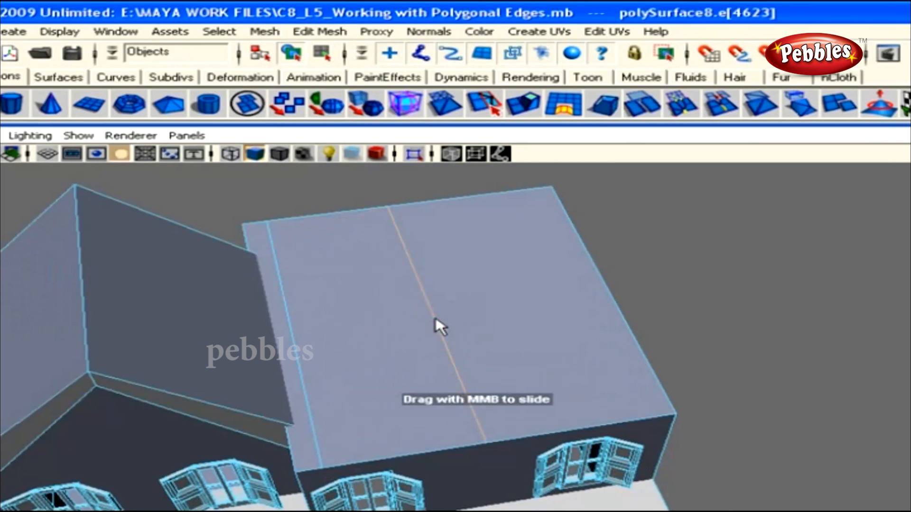
{"action": "key", "text": "w"}
{"action": "left_click_drag", "start_coordinate": [432, 304], "coordinate": [404, 188]}
{"action": "left_click_drag", "start_coordinate": [556, 481], "coordinate": [565, 413], "text": "alt"}
{"action": "middle_click_drag", "start_coordinate": [565, 413], "coordinate": [602, 498], "text": "alt"}
{"action": "right_click_drag", "start_coordinate": [602, 499], "coordinate": [545, 418], "text": "alt"}
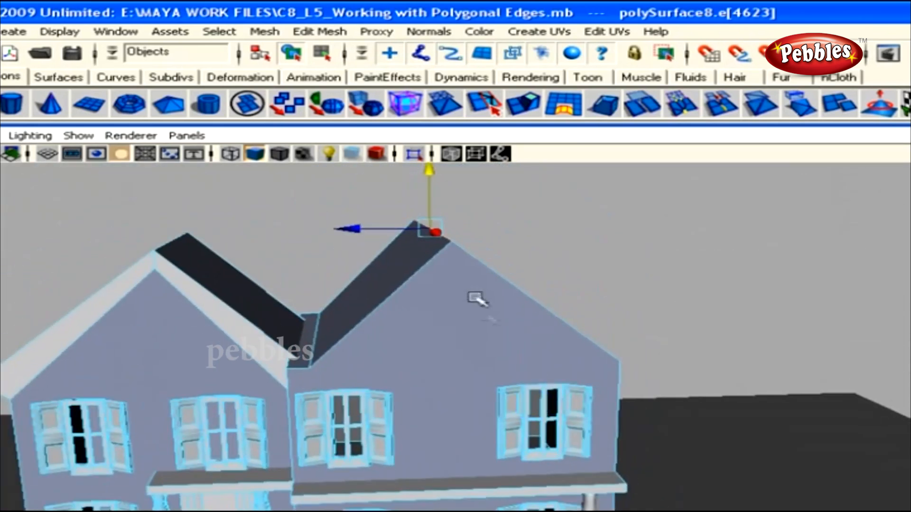
{"action": "left_click_drag", "start_coordinate": [488, 341], "coordinate": [458, 396], "text": "alt"}
{"action": "left_click", "coordinate": [330, 233]}
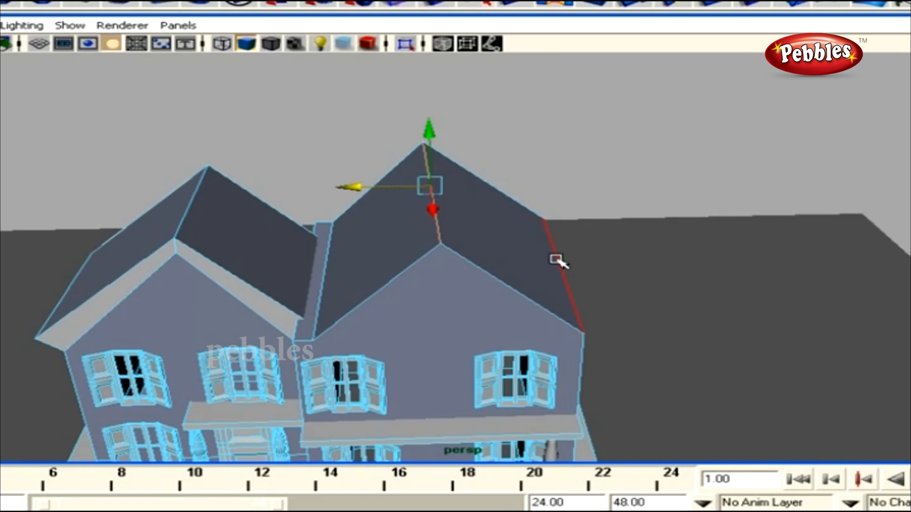
{"action": "left_click_drag", "start_coordinate": [439, 269], "coordinate": [459, 274], "text": "alt"}
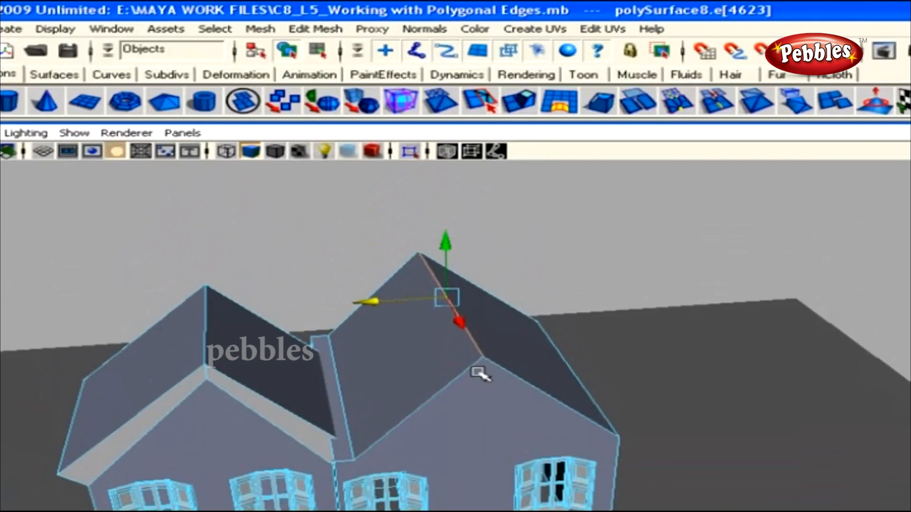
Insert an edge loop across the raised roof's ridge, using relative distance from edge, Auto complete, Fix Quads and a smoothing angle of 30
{"action": "left_click", "coordinate": [309, 30]}
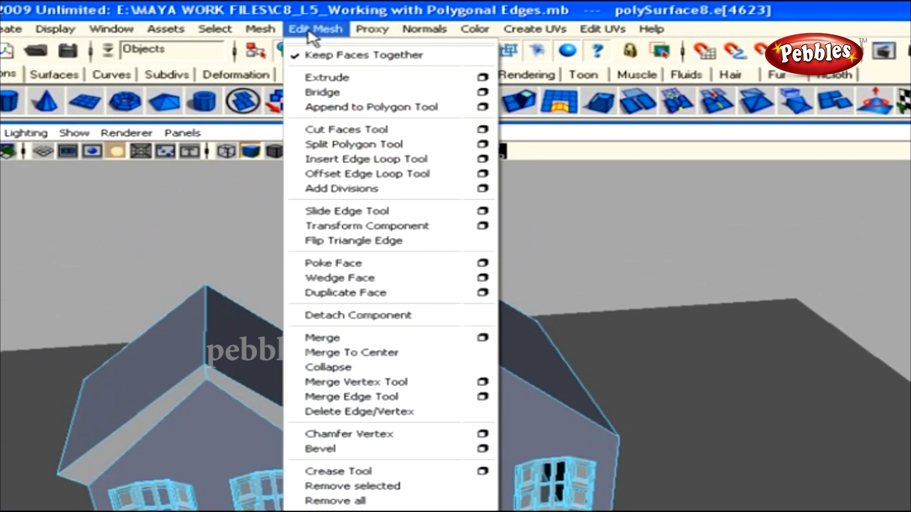
{"action": "left_click", "coordinate": [481, 160]}
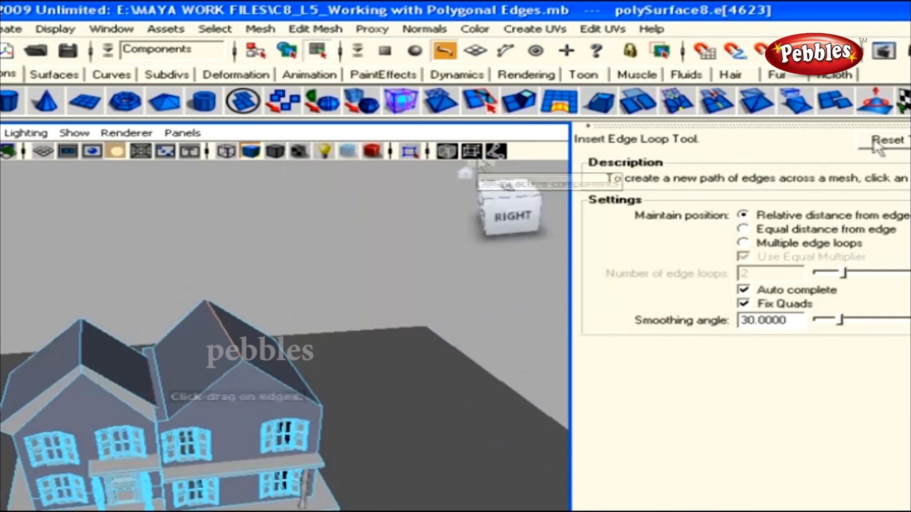
{"action": "left_click", "coordinate": [590, 127]}
{"action": "left_click_drag", "start_coordinate": [470, 320], "coordinate": [467, 347], "text": "alt"}
{"action": "left_click", "coordinate": [606, 238]}
{"action": "left_click_drag", "start_coordinate": [608, 239], "coordinate": [593, 216]}
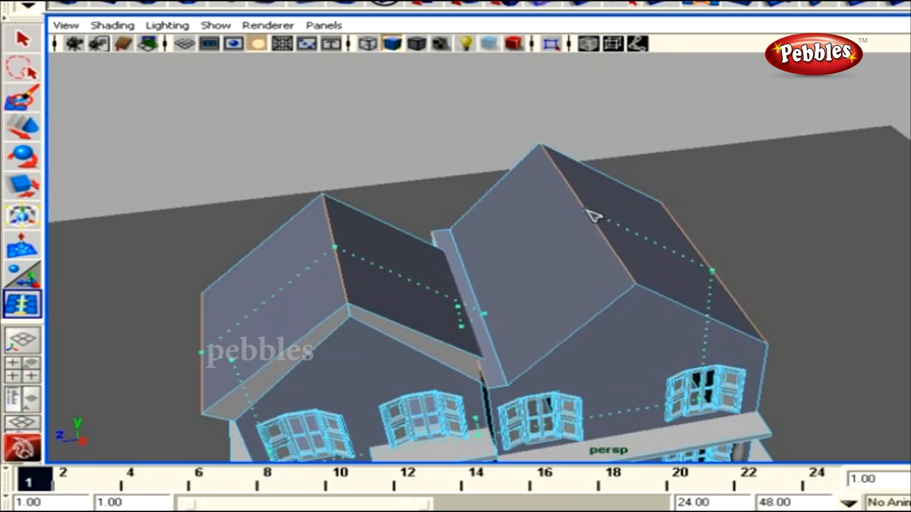
{"action": "left_click_drag", "start_coordinate": [593, 216], "coordinate": [575, 193]}
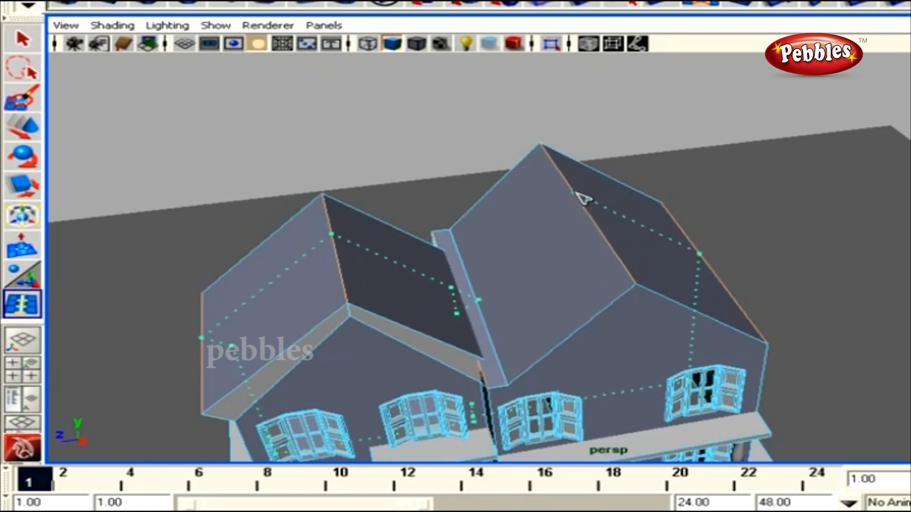
{"action": "left_click_drag", "start_coordinate": [583, 198], "coordinate": [580, 198]}
Insert a second edge loop across both roofs, between the existing loop and the front gables
{"action": "left_click_drag", "start_coordinate": [690, 260], "coordinate": [405, 206], "text": "alt"}
{"action": "left_click_drag", "start_coordinate": [567, 337], "coordinate": [541, 350], "text": "alt"}
{"action": "left_click_drag", "start_coordinate": [631, 366], "coordinate": [632, 205], "text": "alt"}
{"action": "left_click_drag", "start_coordinate": [661, 236], "coordinate": [466, 295], "text": "alt"}
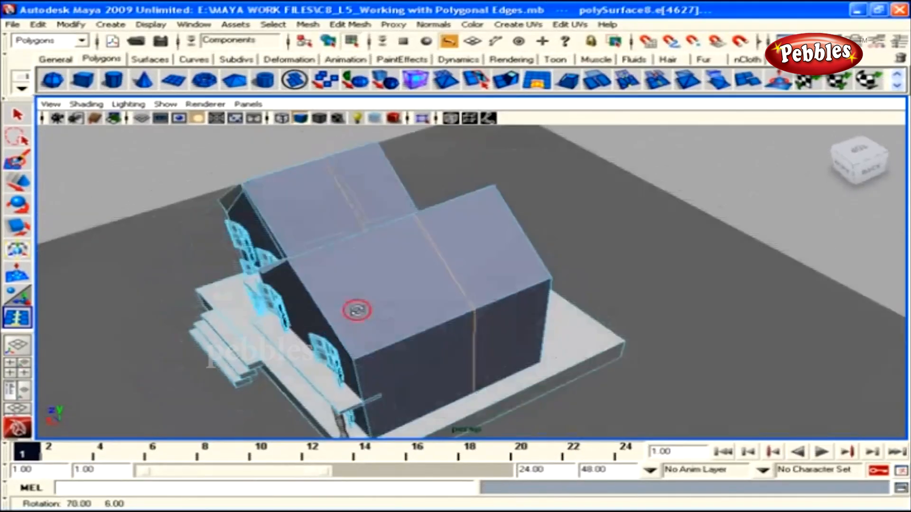
{"action": "left_click_drag", "start_coordinate": [357, 311], "coordinate": [347, 304], "text": "alt"}
{"action": "left_click_drag", "start_coordinate": [372, 221], "coordinate": [231, 282]}
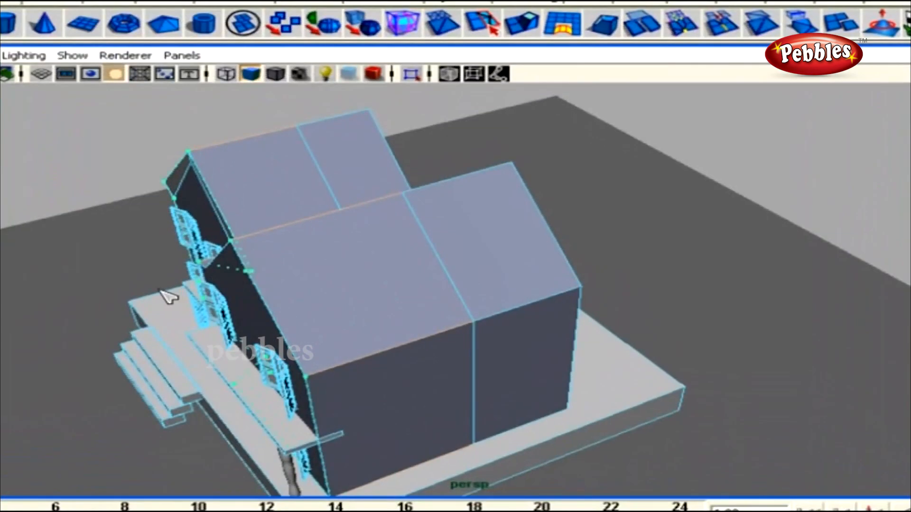
{"action": "left_click_drag", "start_coordinate": [161, 290], "coordinate": [380, 306]}
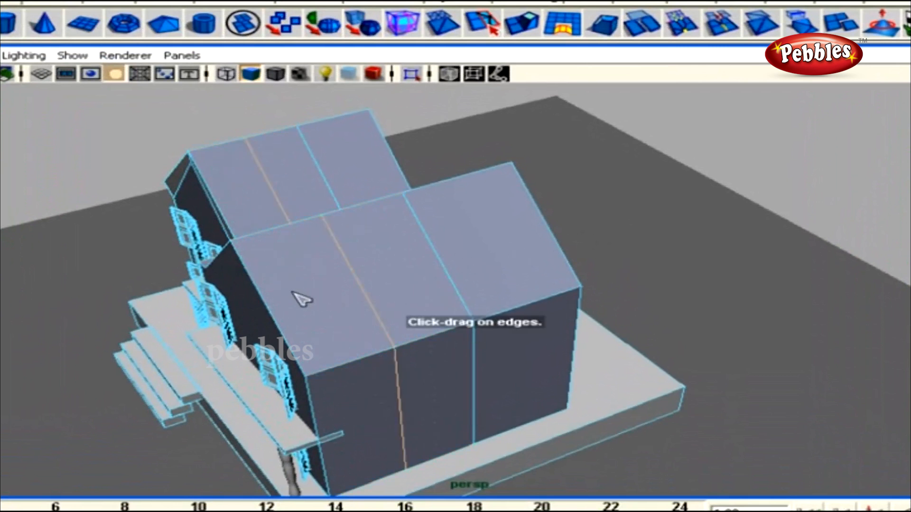
{"action": "left_click_drag", "start_coordinate": [264, 297], "coordinate": [452, 299], "text": "alt"}
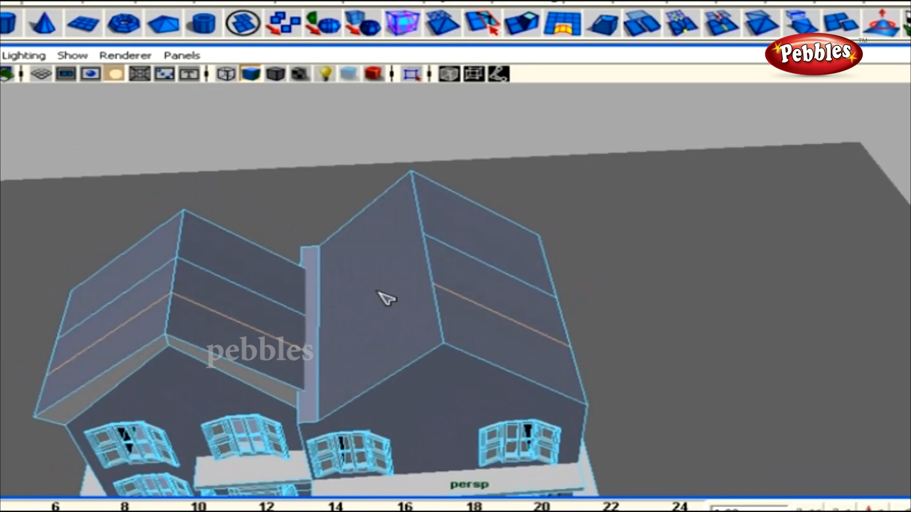
Reset the Offset Edge Loop Tool settings to defaults and activate the tool
{"action": "key", "text": "w"}
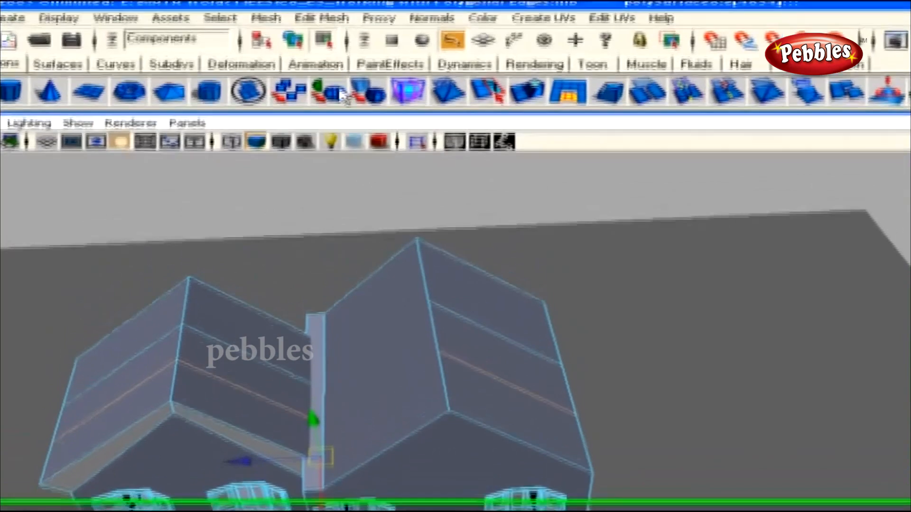
{"action": "left_click", "coordinate": [325, 31]}
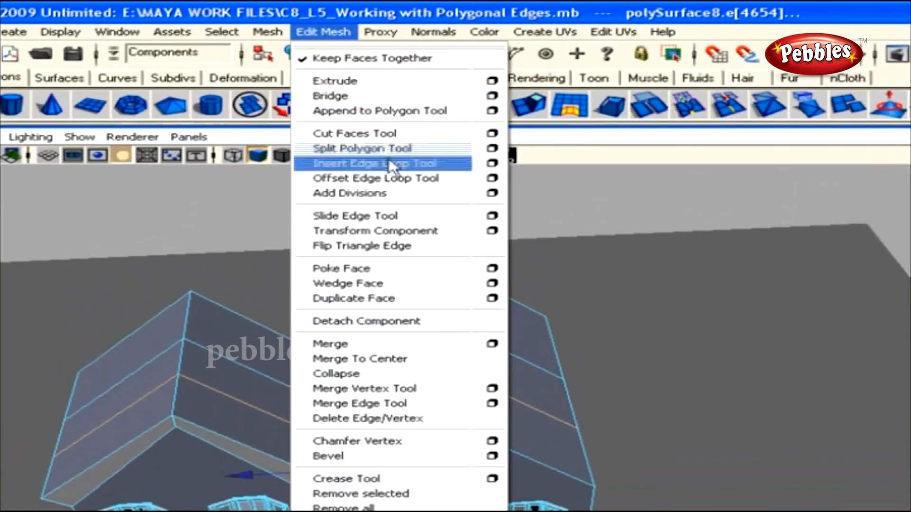
{"action": "left_click", "coordinate": [493, 178]}
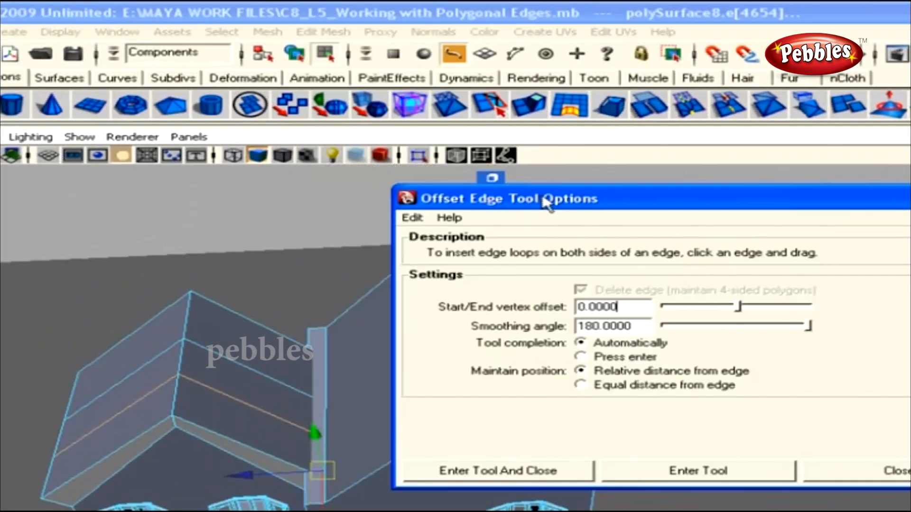
{"action": "left_click_drag", "start_coordinate": [546, 198], "coordinate": [708, 164]}
{"action": "left_click", "coordinate": [584, 182]}
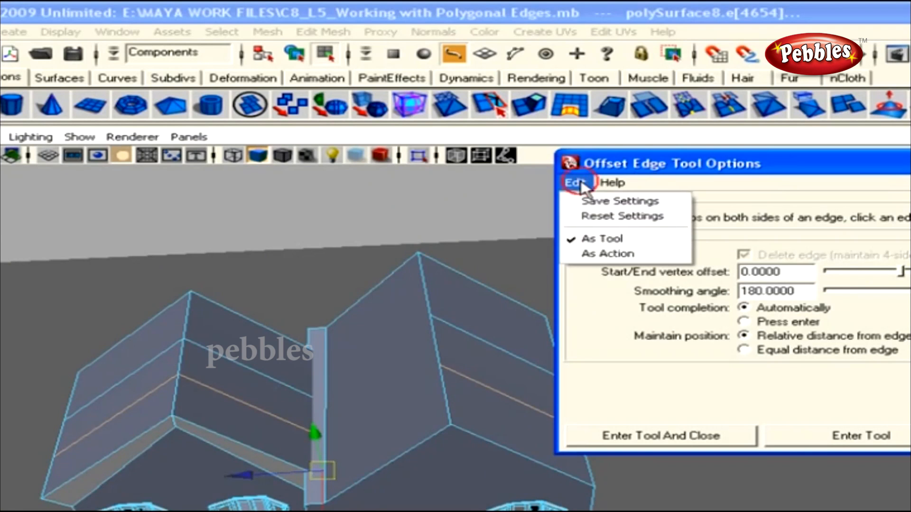
{"action": "left_click", "coordinate": [617, 215]}
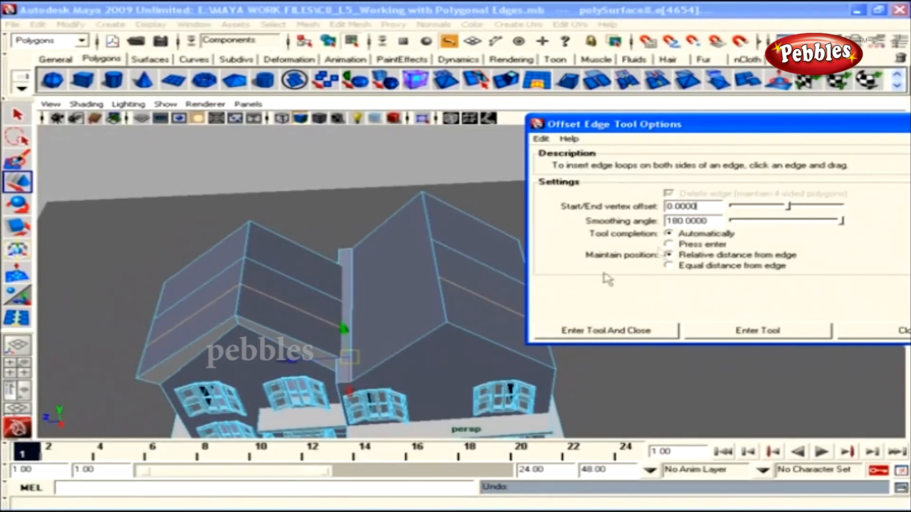
{"action": "left_click", "coordinate": [635, 329]}
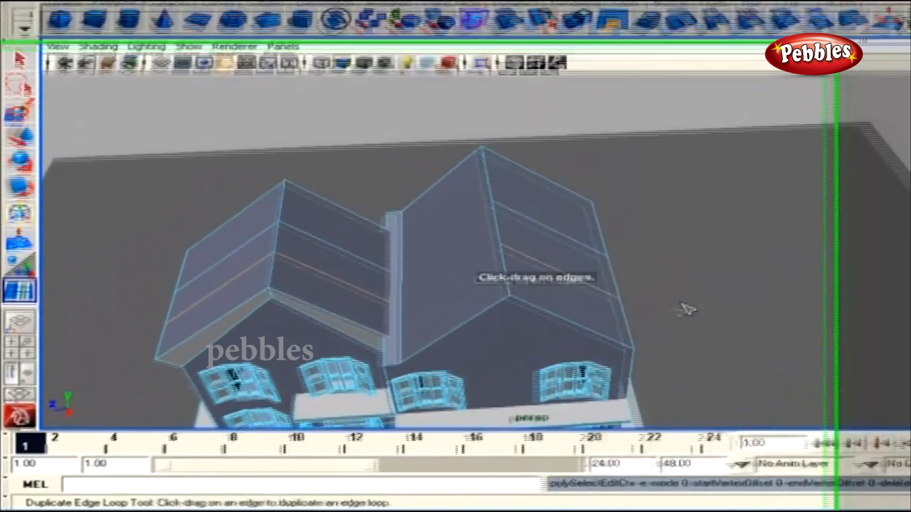
Offset edge loops on both sides of the rear roof loop, and add another offset pair around a neighbouring loop
{"action": "left_click_drag", "start_coordinate": [724, 281], "coordinate": [577, 258], "text": "alt"}
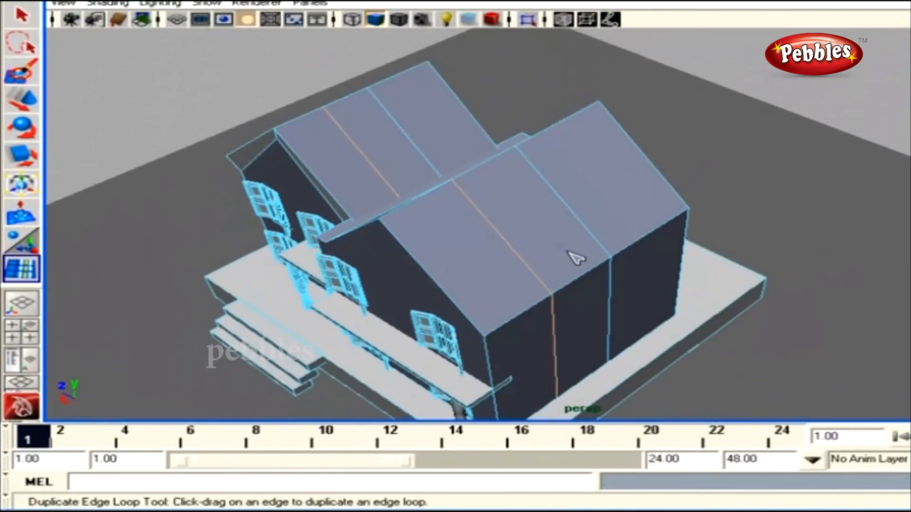
{"action": "left_click_drag", "start_coordinate": [587, 223], "coordinate": [585, 225]}
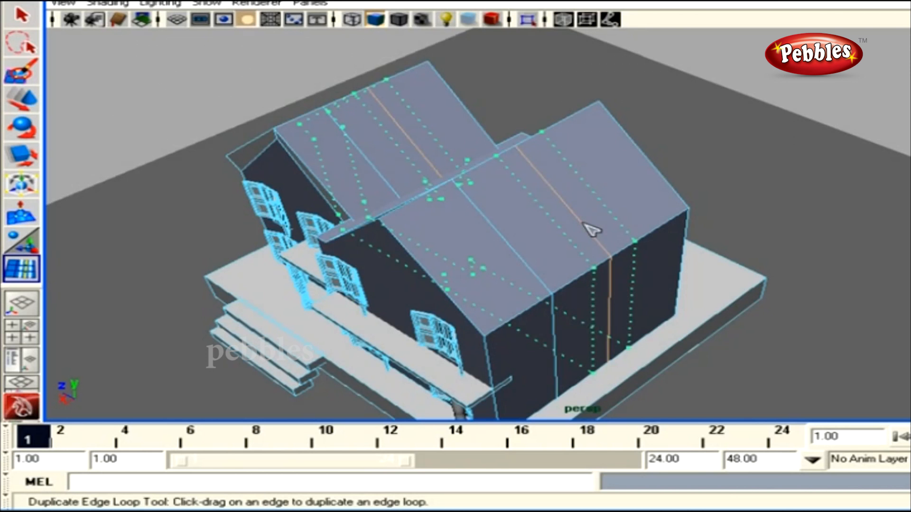
{"action": "left_click_drag", "start_coordinate": [583, 224], "coordinate": [549, 260]}
{"action": "left_click_drag", "start_coordinate": [641, 272], "coordinate": [576, 269], "text": "alt"}
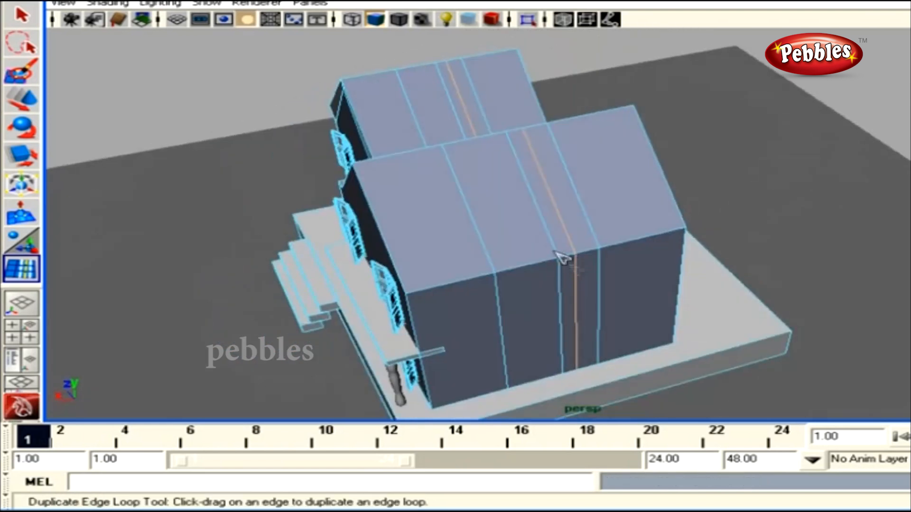
{"action": "left_click_drag", "start_coordinate": [550, 233], "coordinate": [491, 252]}
Start the Add Divisions command on the house mesh
{"action": "left_click_drag", "start_coordinate": [600, 236], "coordinate": [639, 233], "text": "alt"}
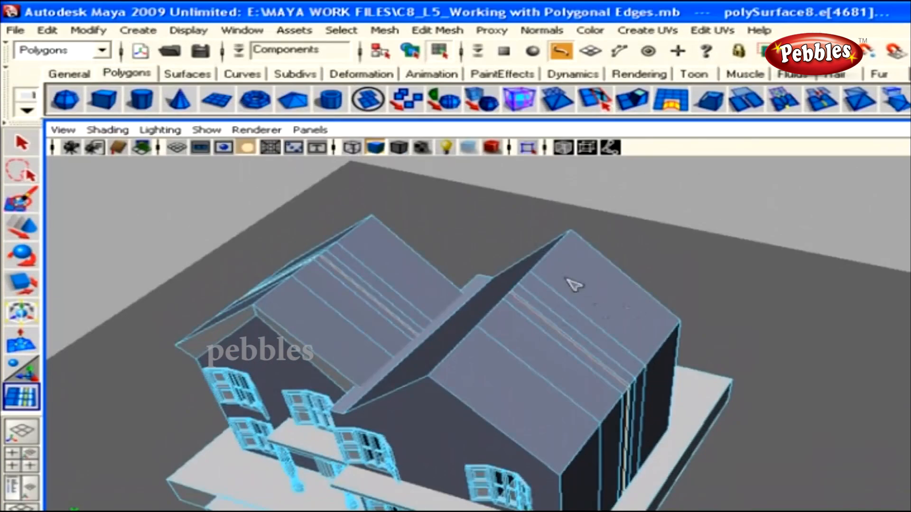
{"action": "left_click", "coordinate": [437, 30]}
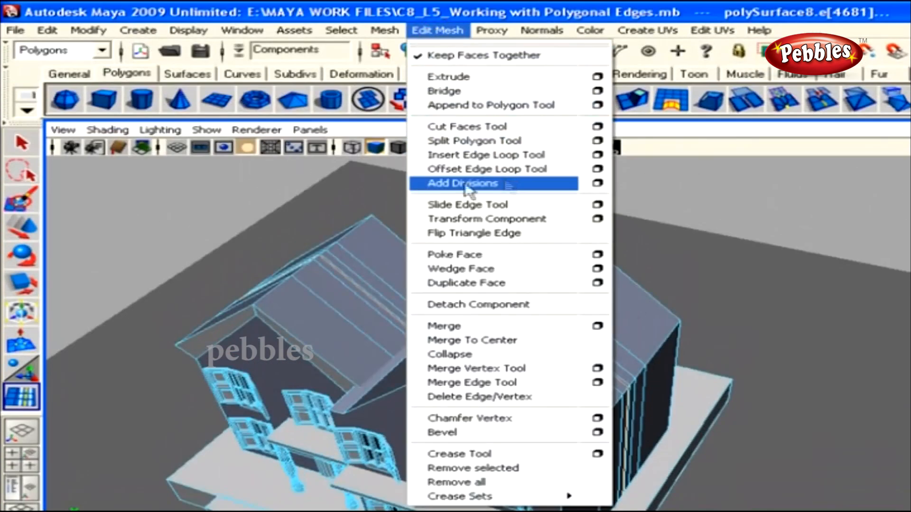